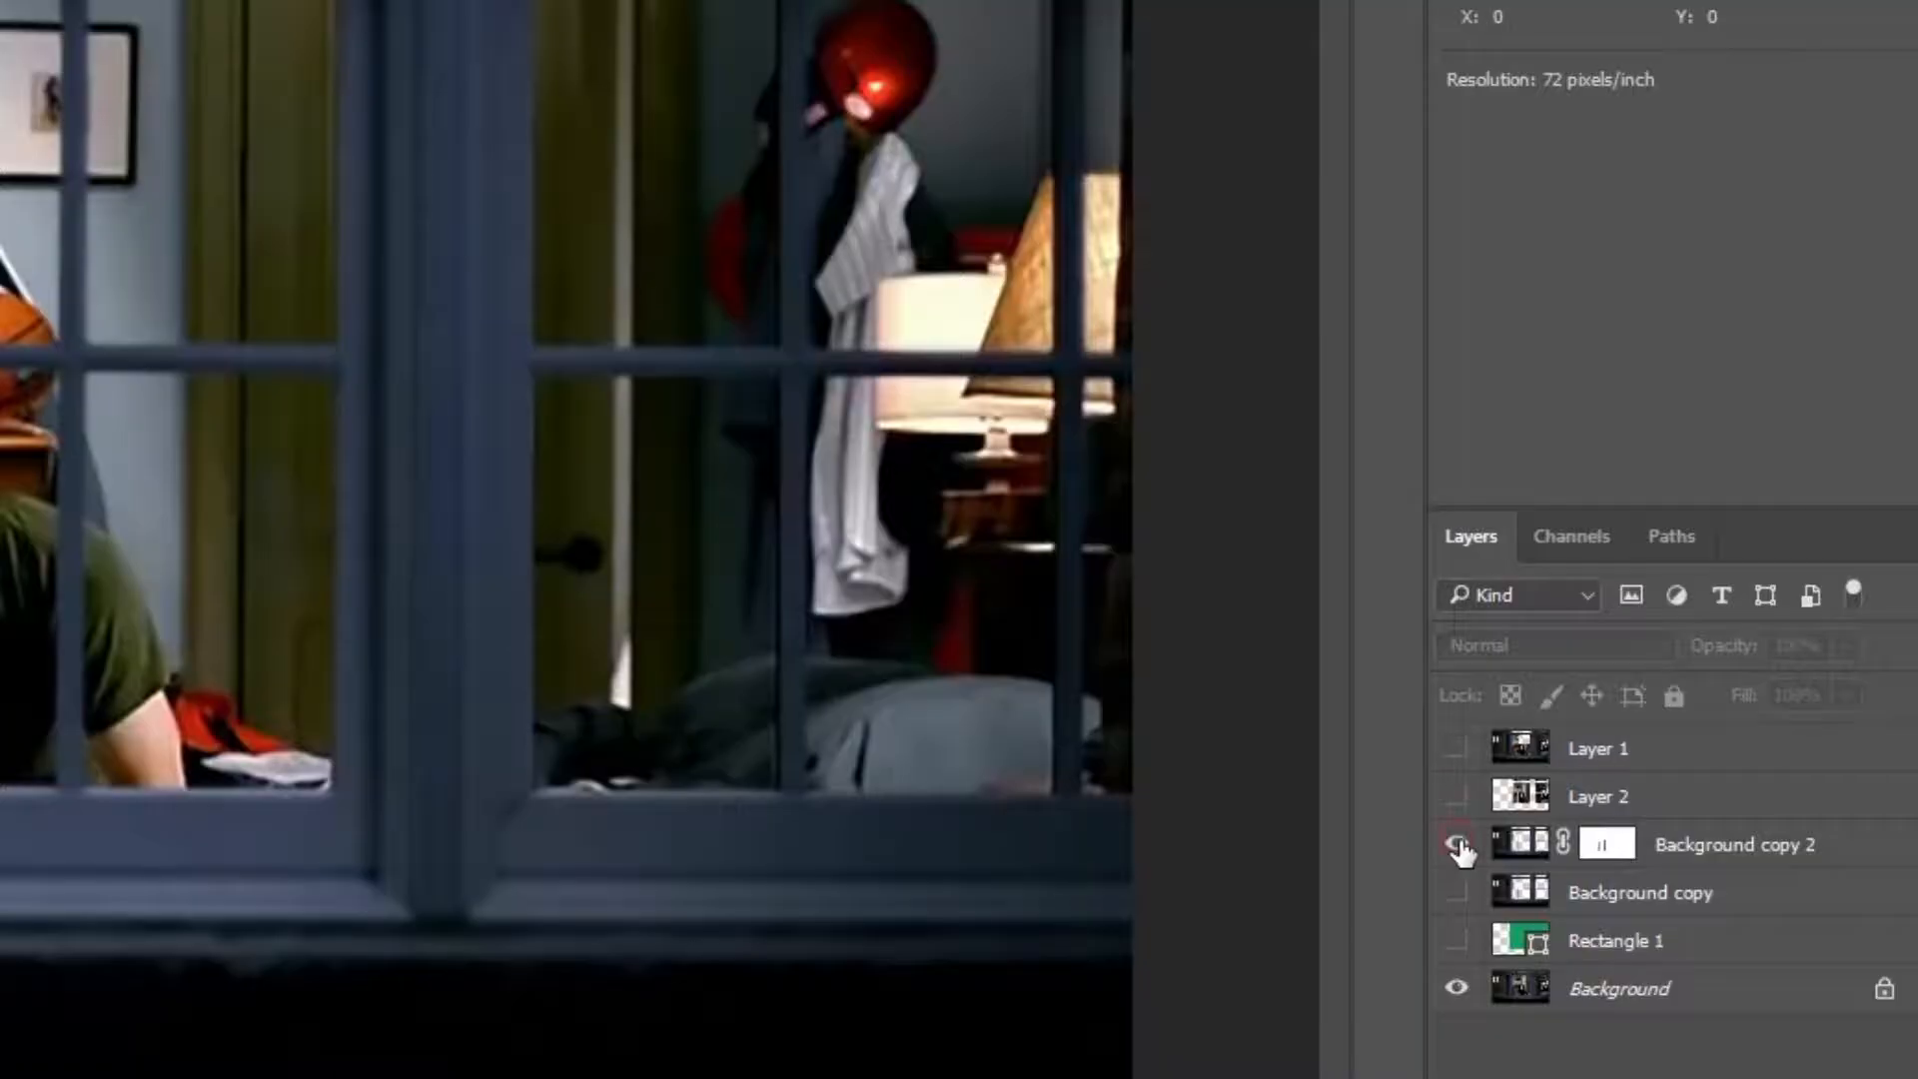
Hide Background copy 2 and Background, and show the Background copy layer with its transparent window panes
left_click(1457, 844)
left_click(1459, 989)
left_click(1458, 892)
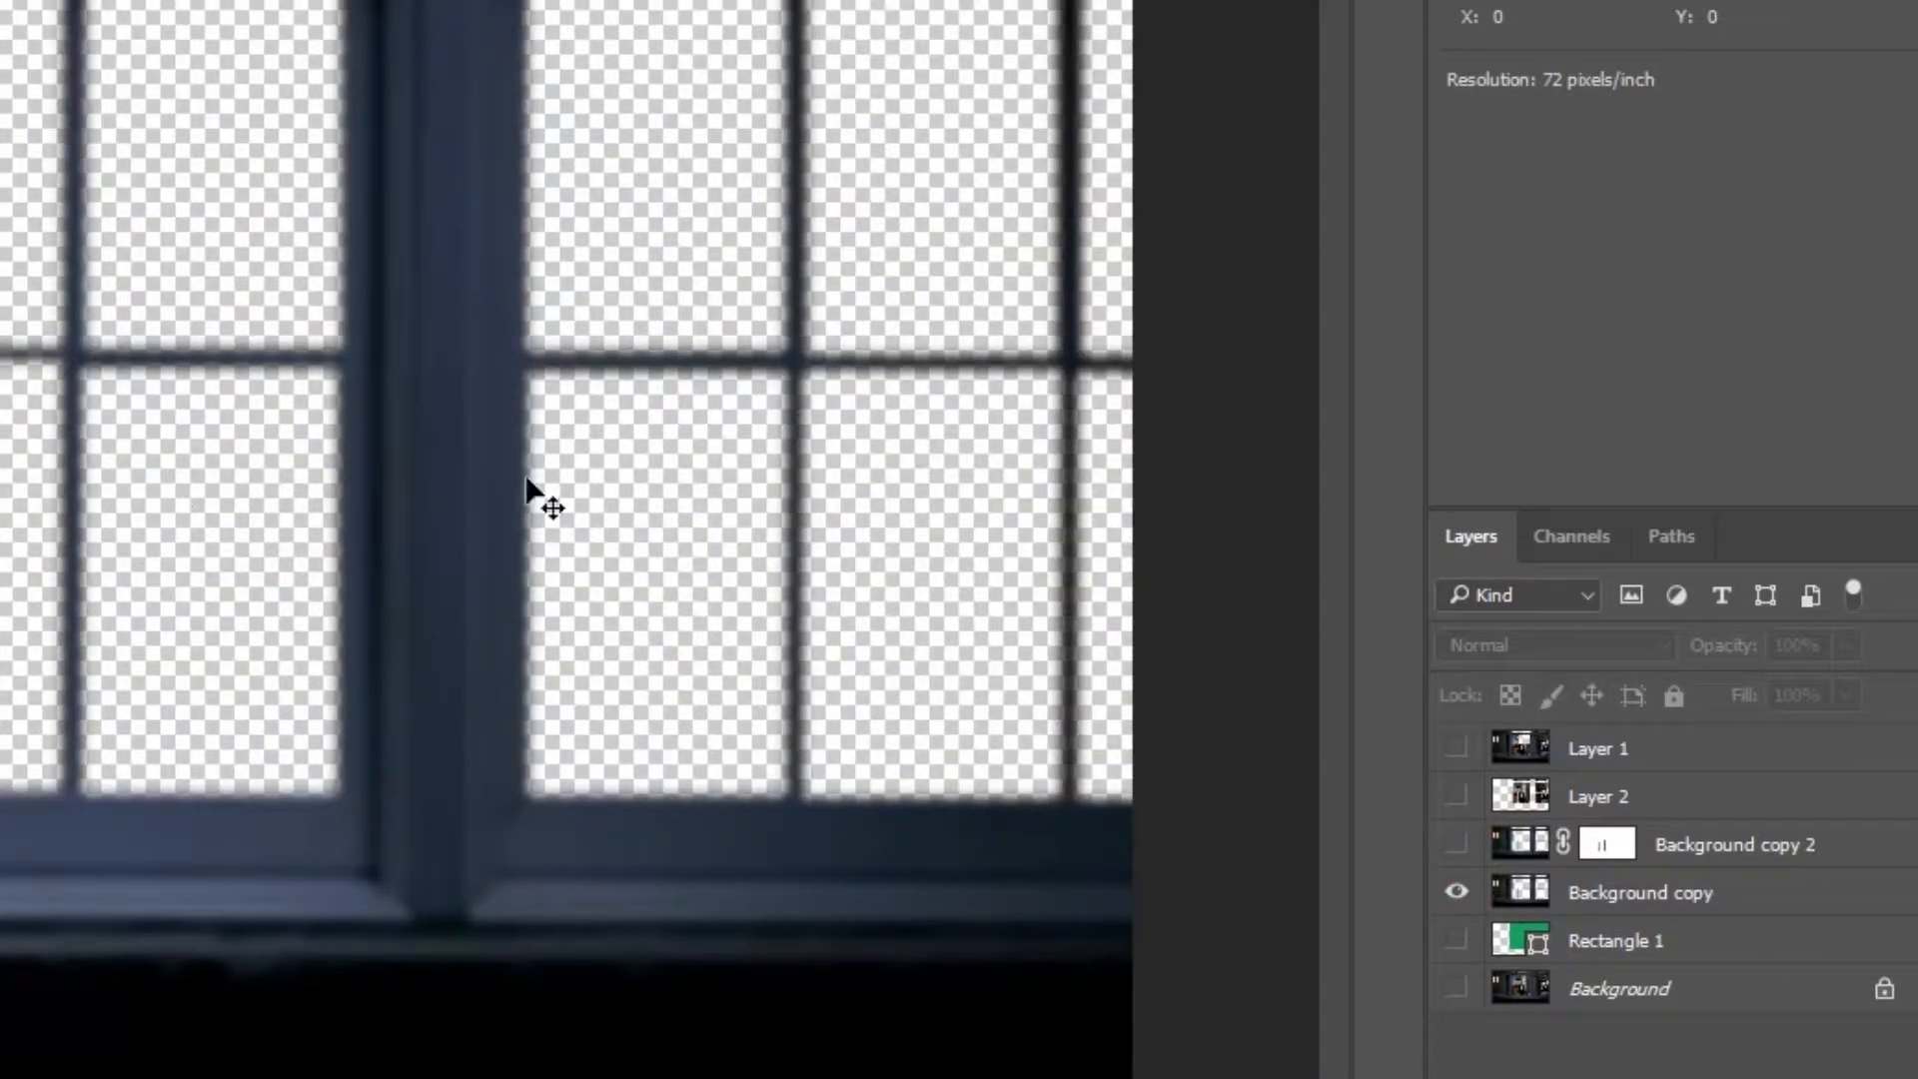
Toggle the green Rectangle 1 layer behind the window cutout, ending with it hidden and the original Background layer visible
left_click(1450, 941)
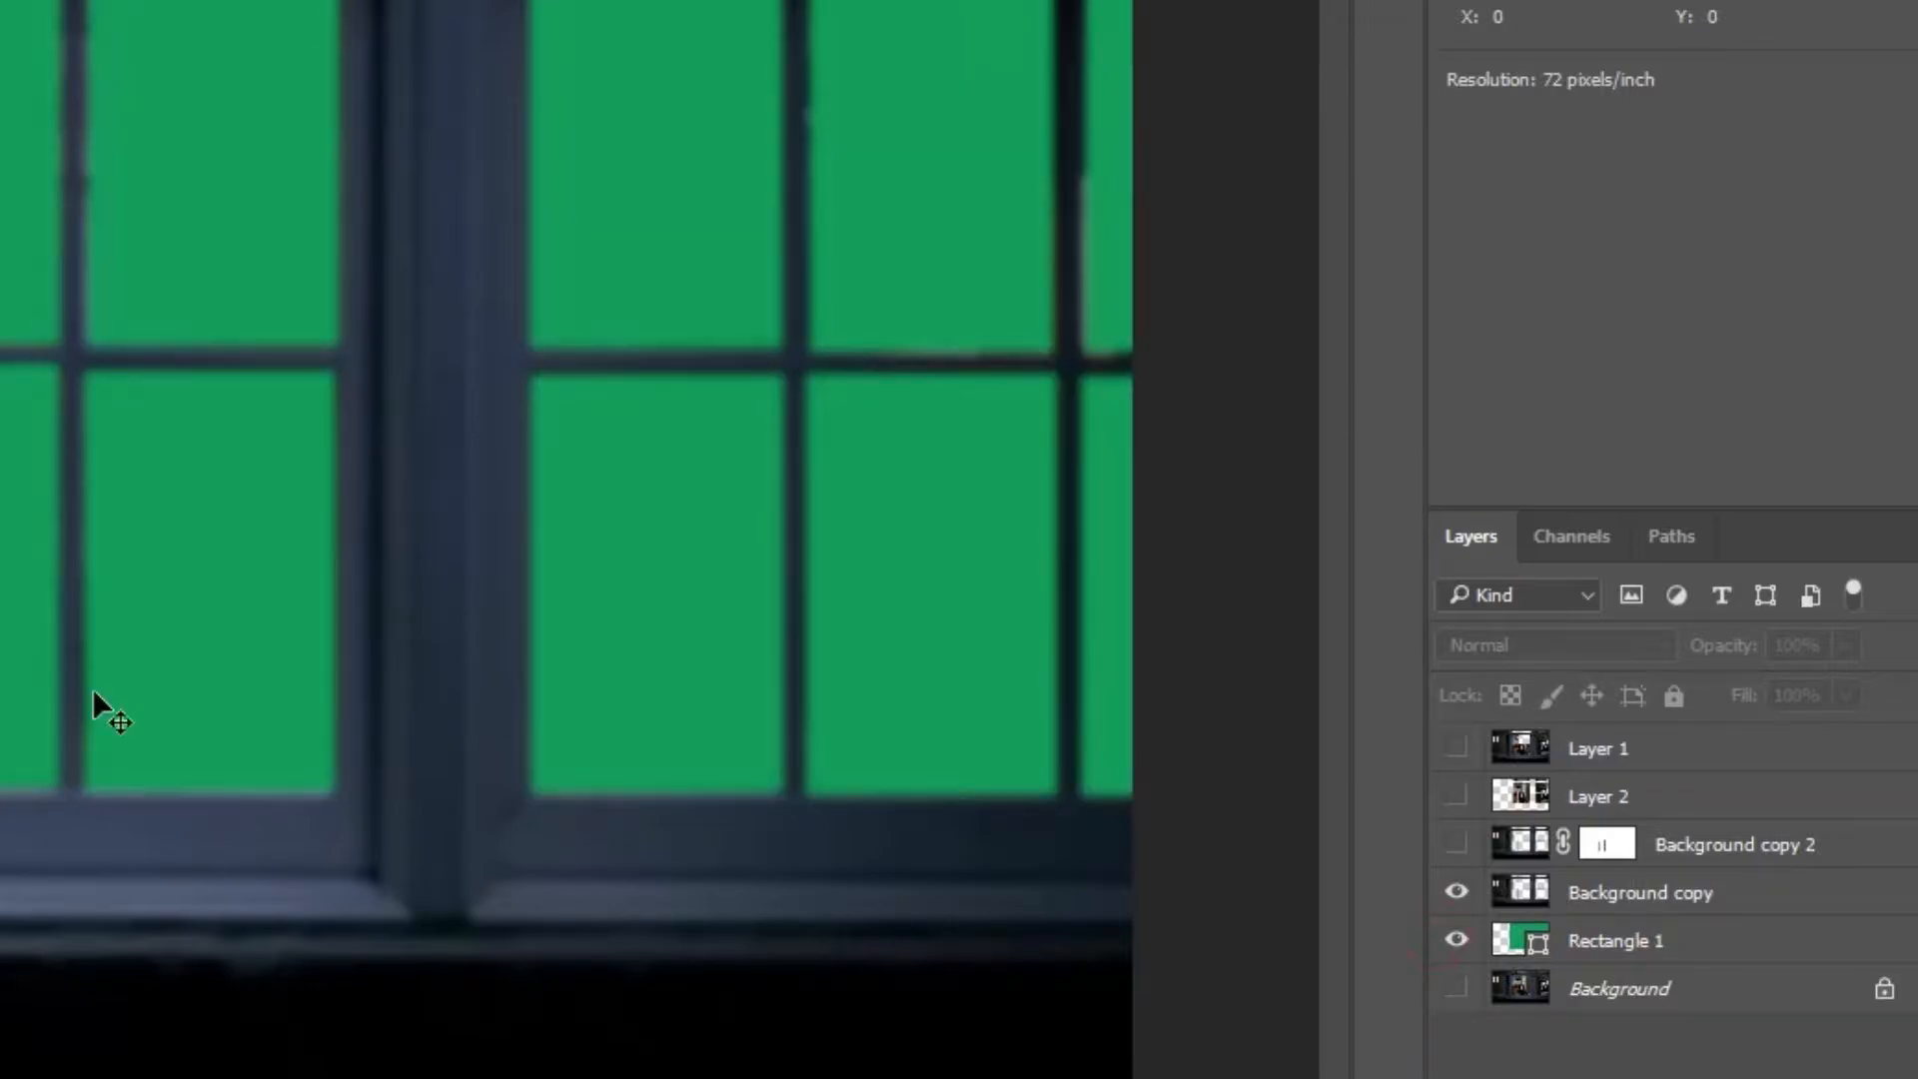
left_click(1457, 940)
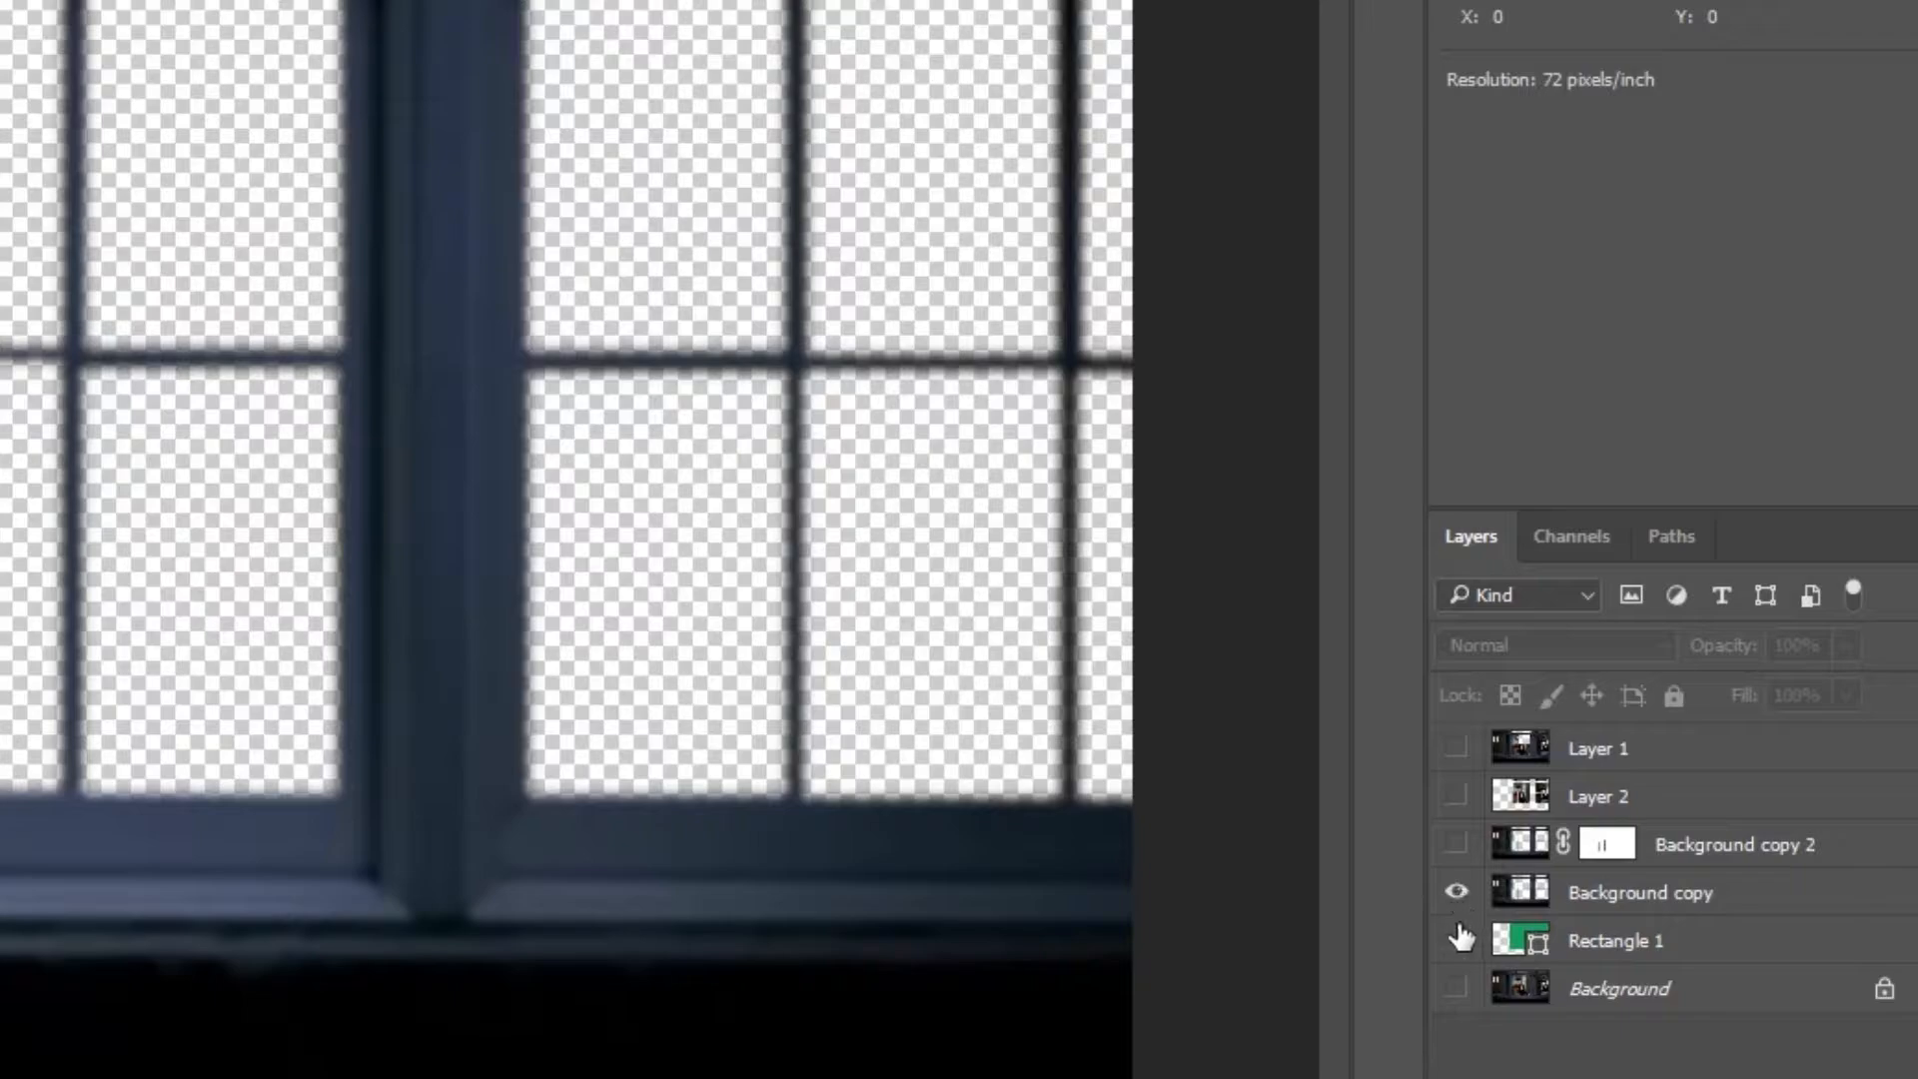
left_click(1457, 940)
left_click(1456, 988)
left_click(1456, 940)
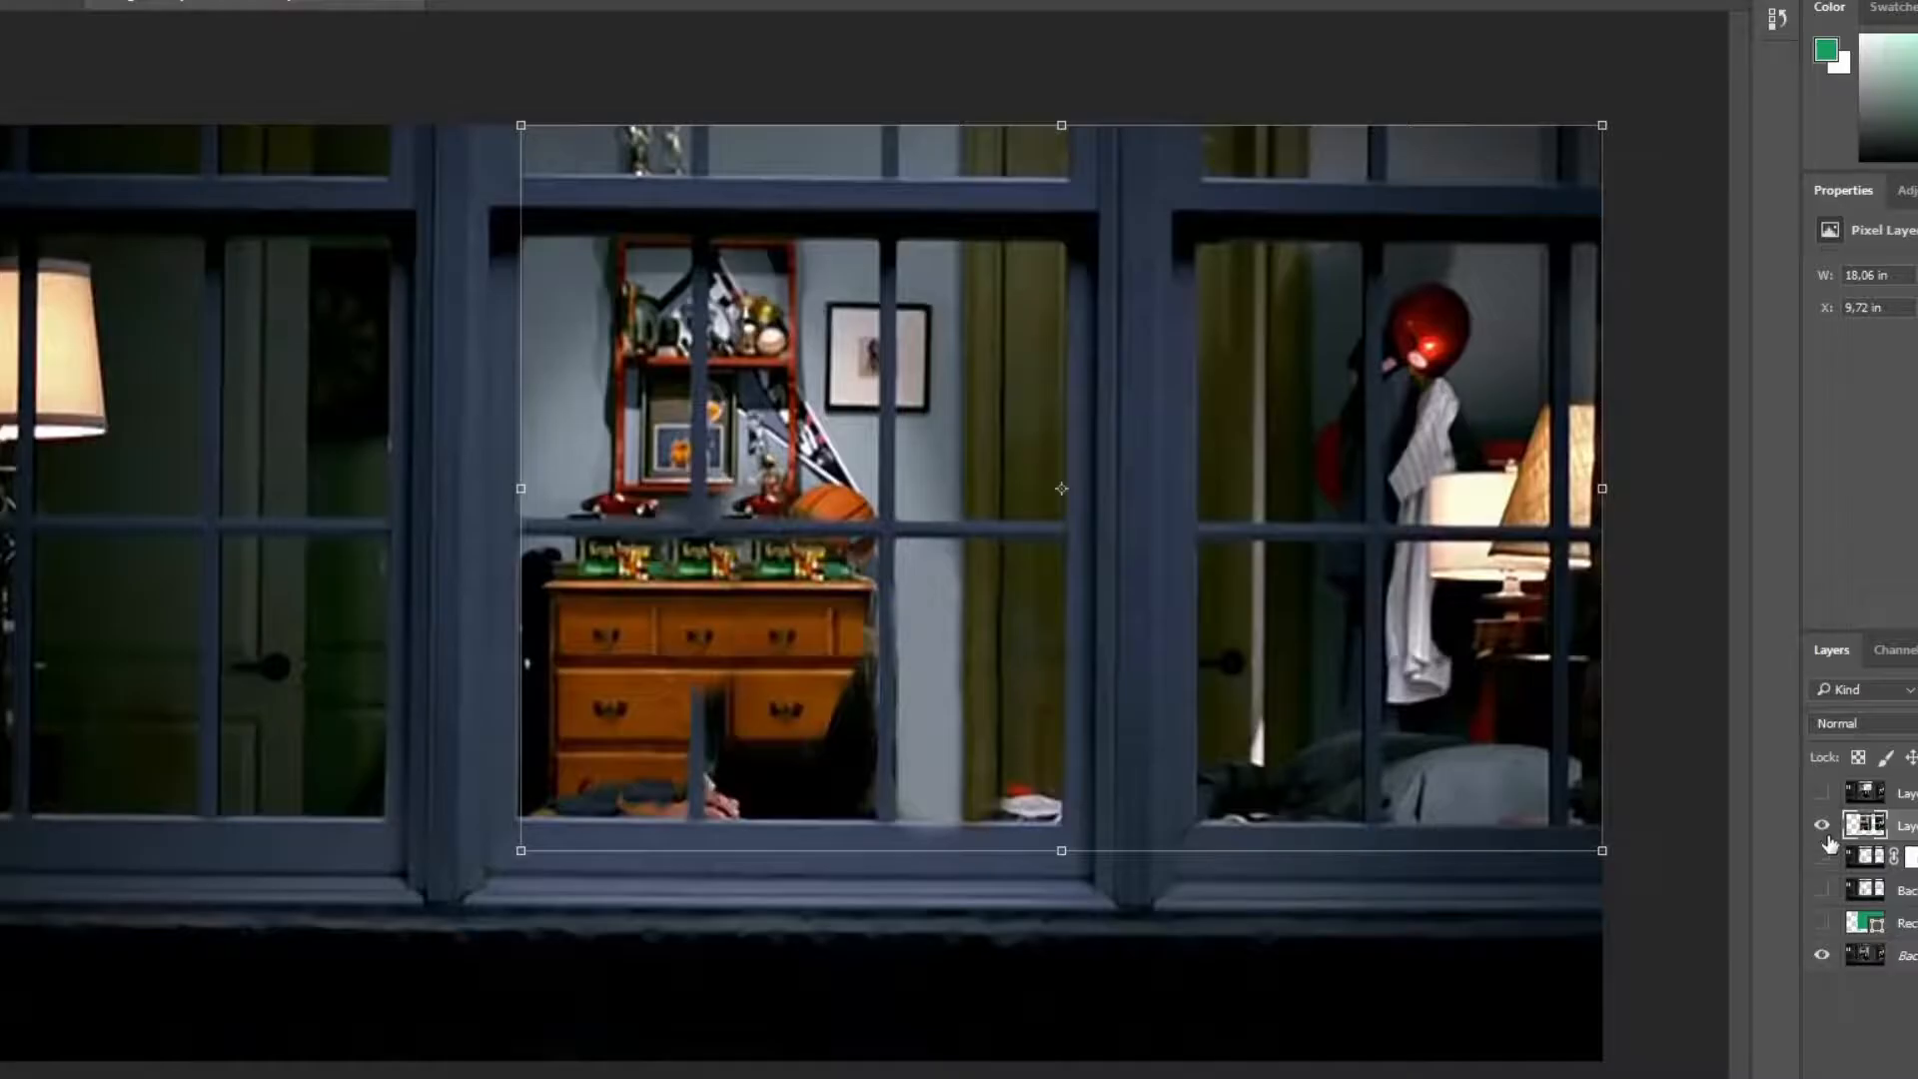
Toggle Layer 2 on and off to compare the original window scene with the cleaned-up room behind the panes
left_click(1822, 827)
left_click(1822, 827)
left_click(1822, 825)
left_click(1822, 825)
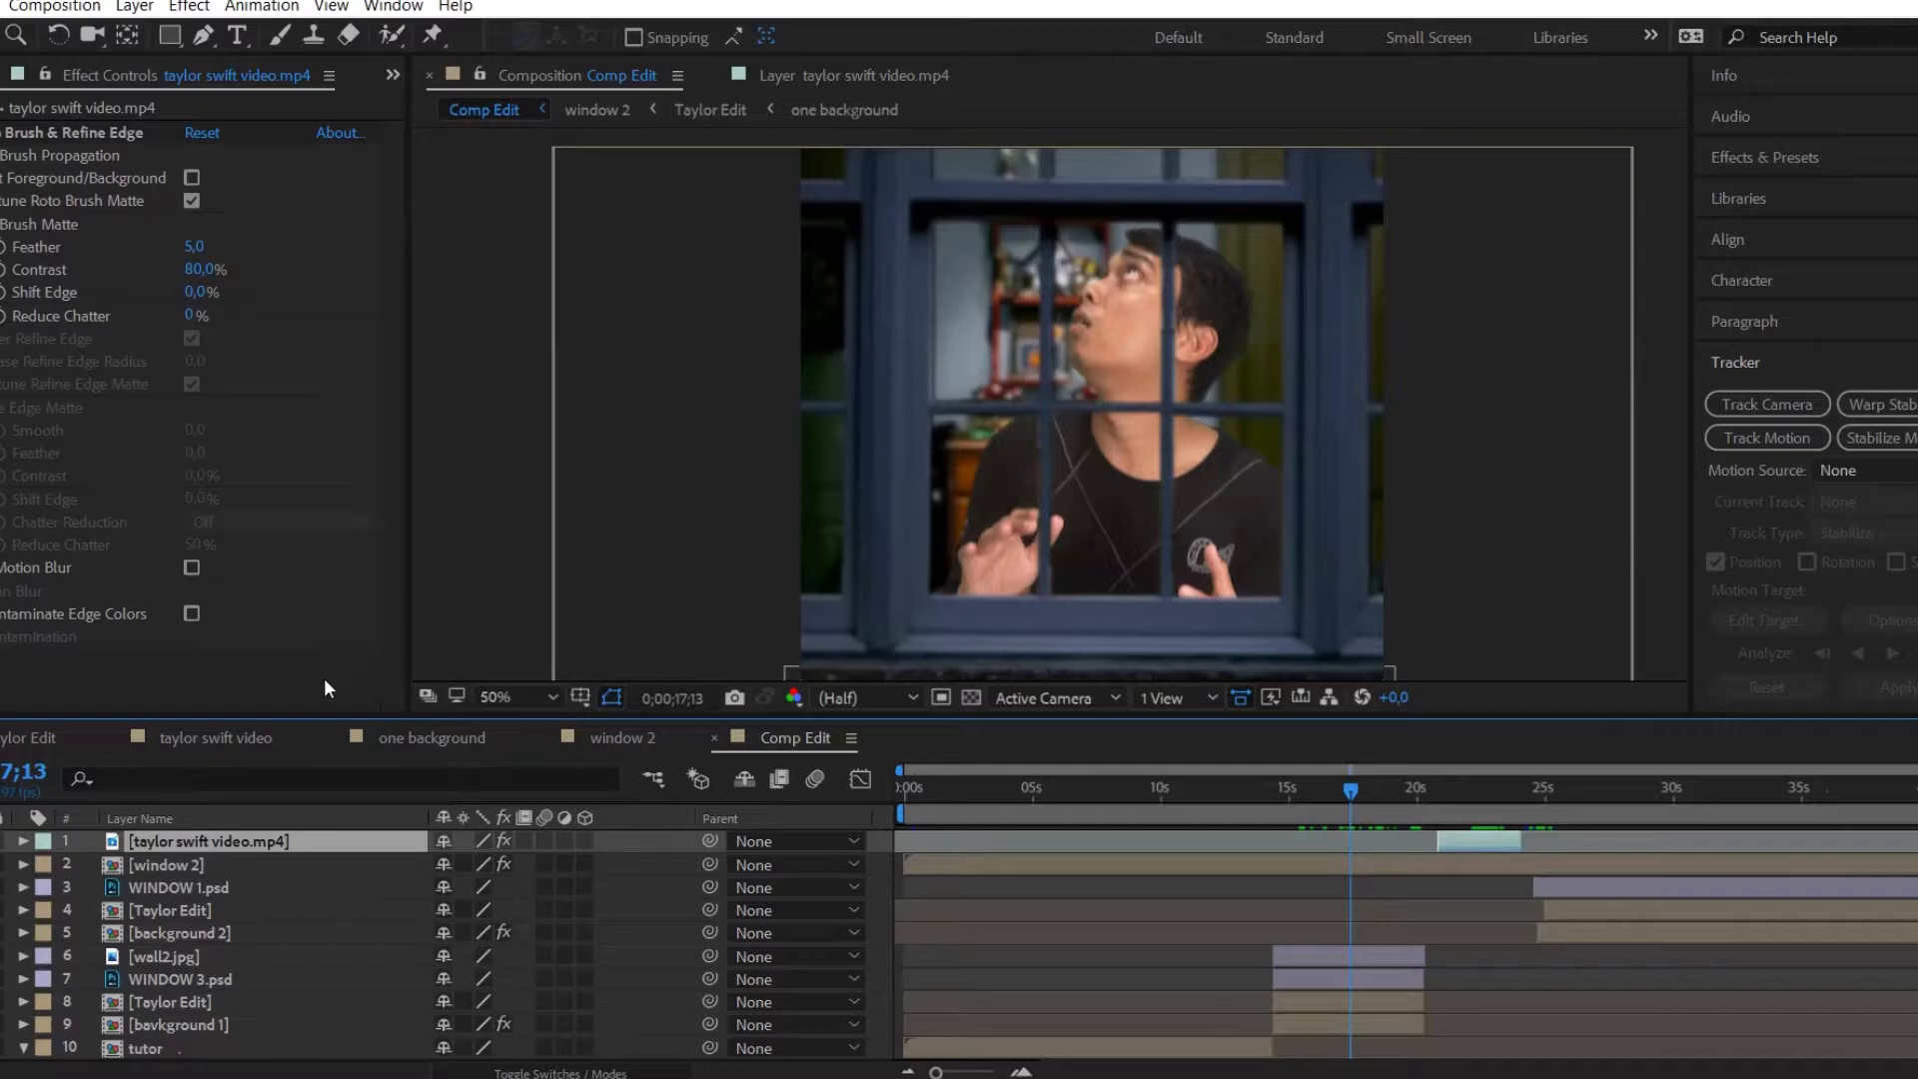
In After Effects, open the one background composition and examine the keyed Taylor Edit.MTS footage at 0;03;35;13 with its Primatte Keyer 6 controls
left_click(420, 737)
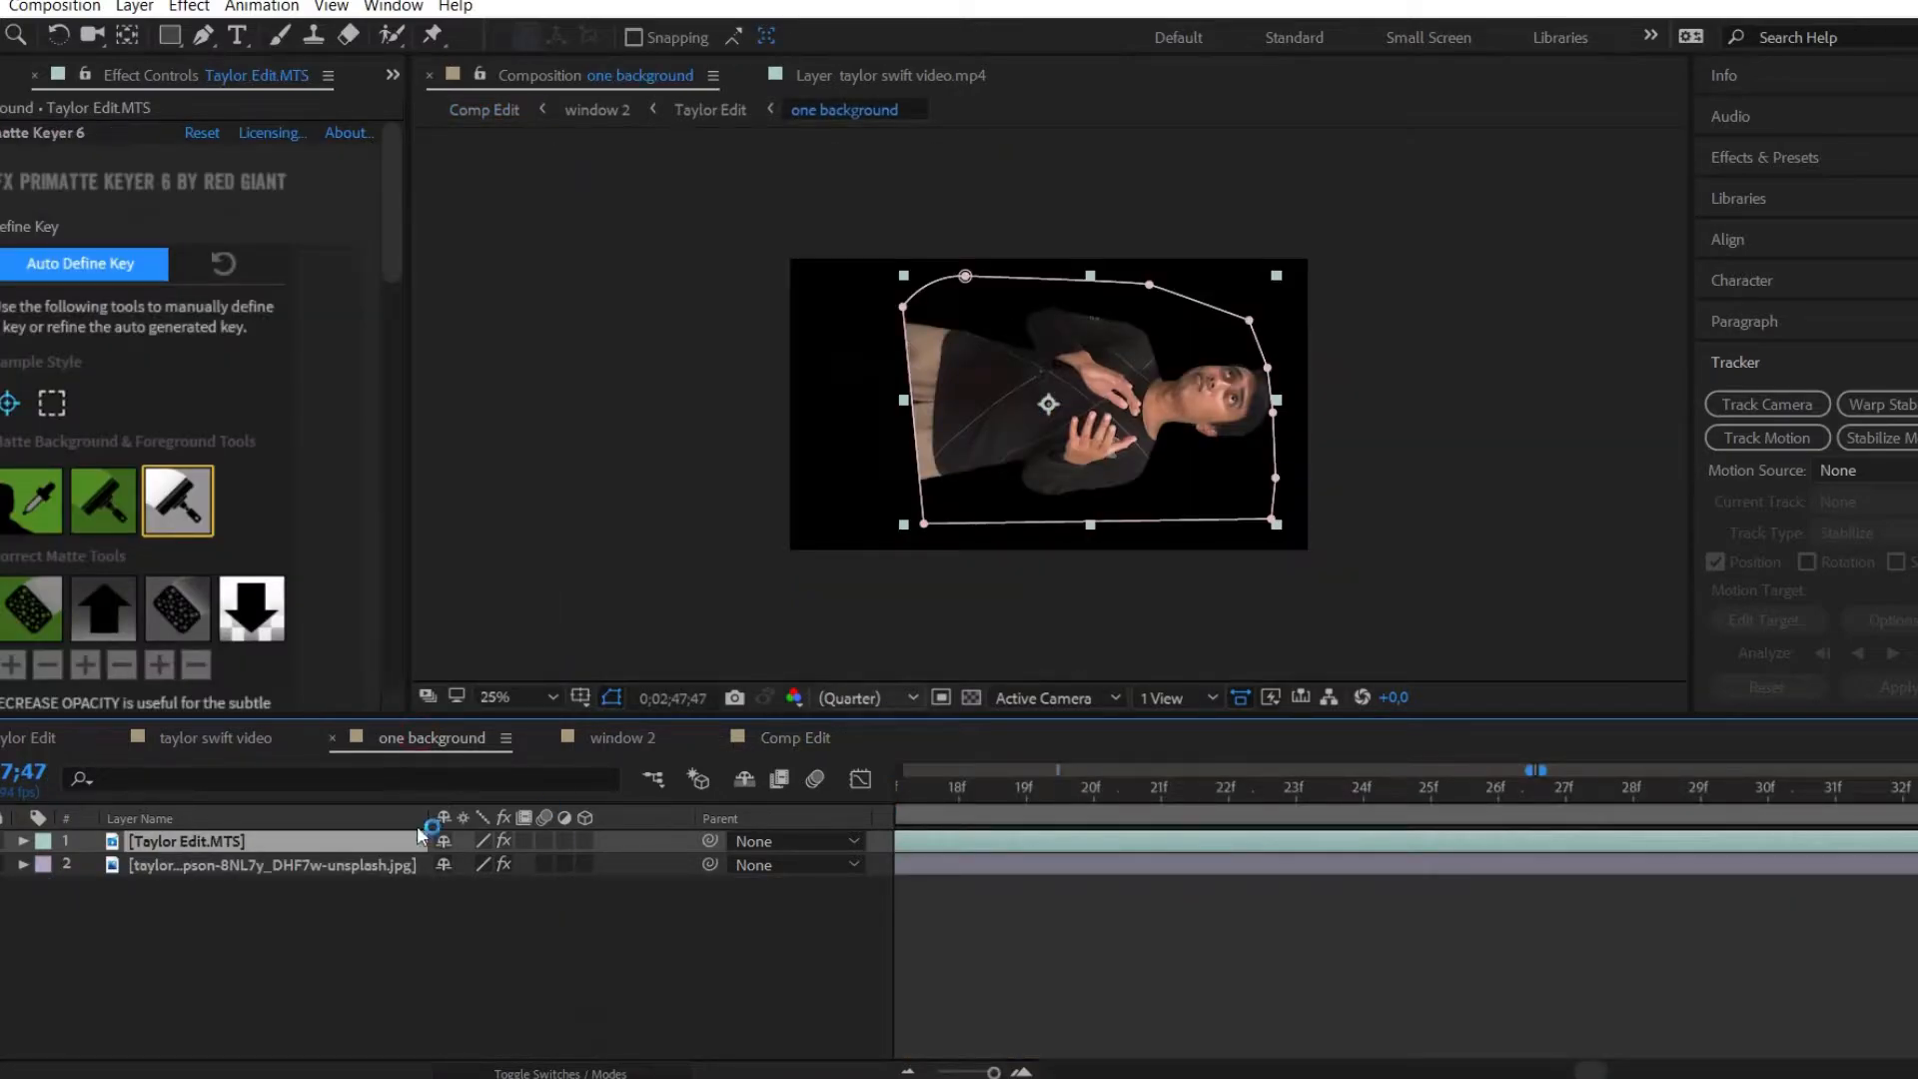
left_click(959, 787)
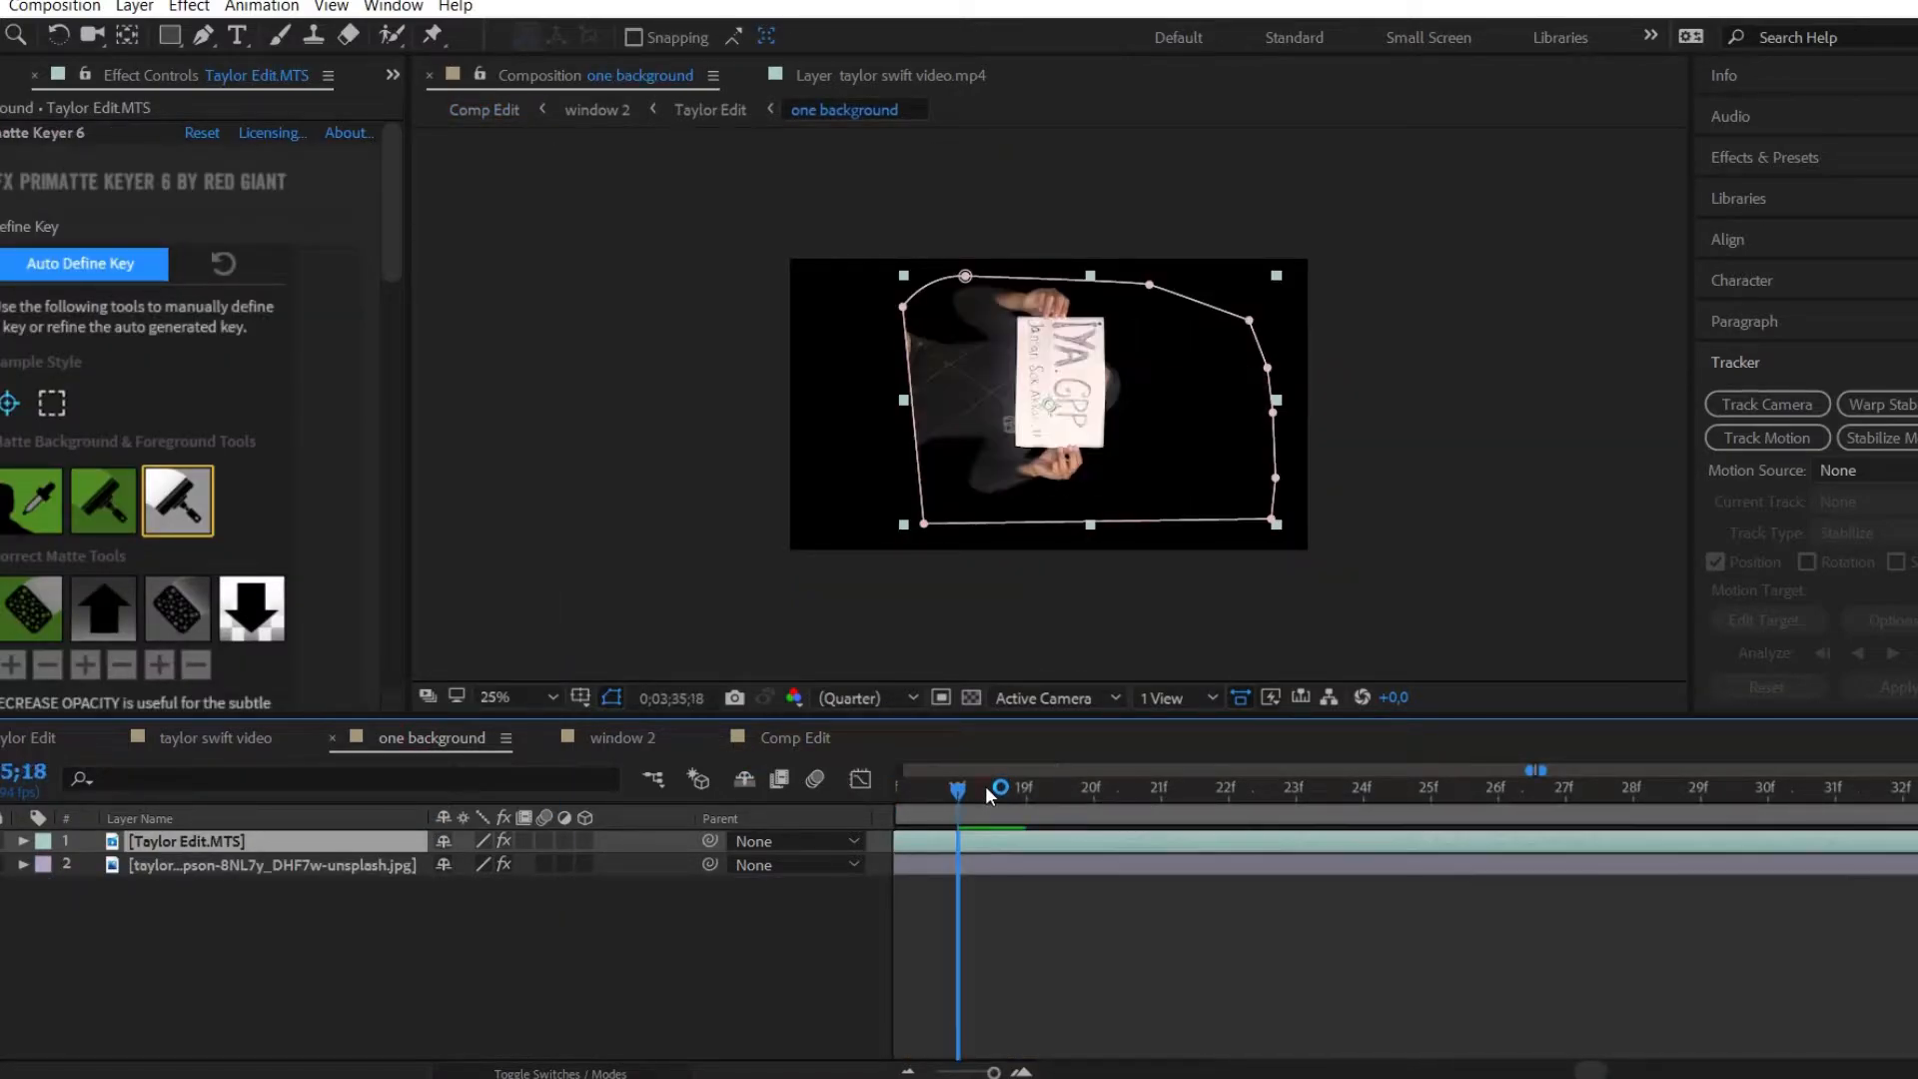
left_click_drag(995, 787, 1033, 775)
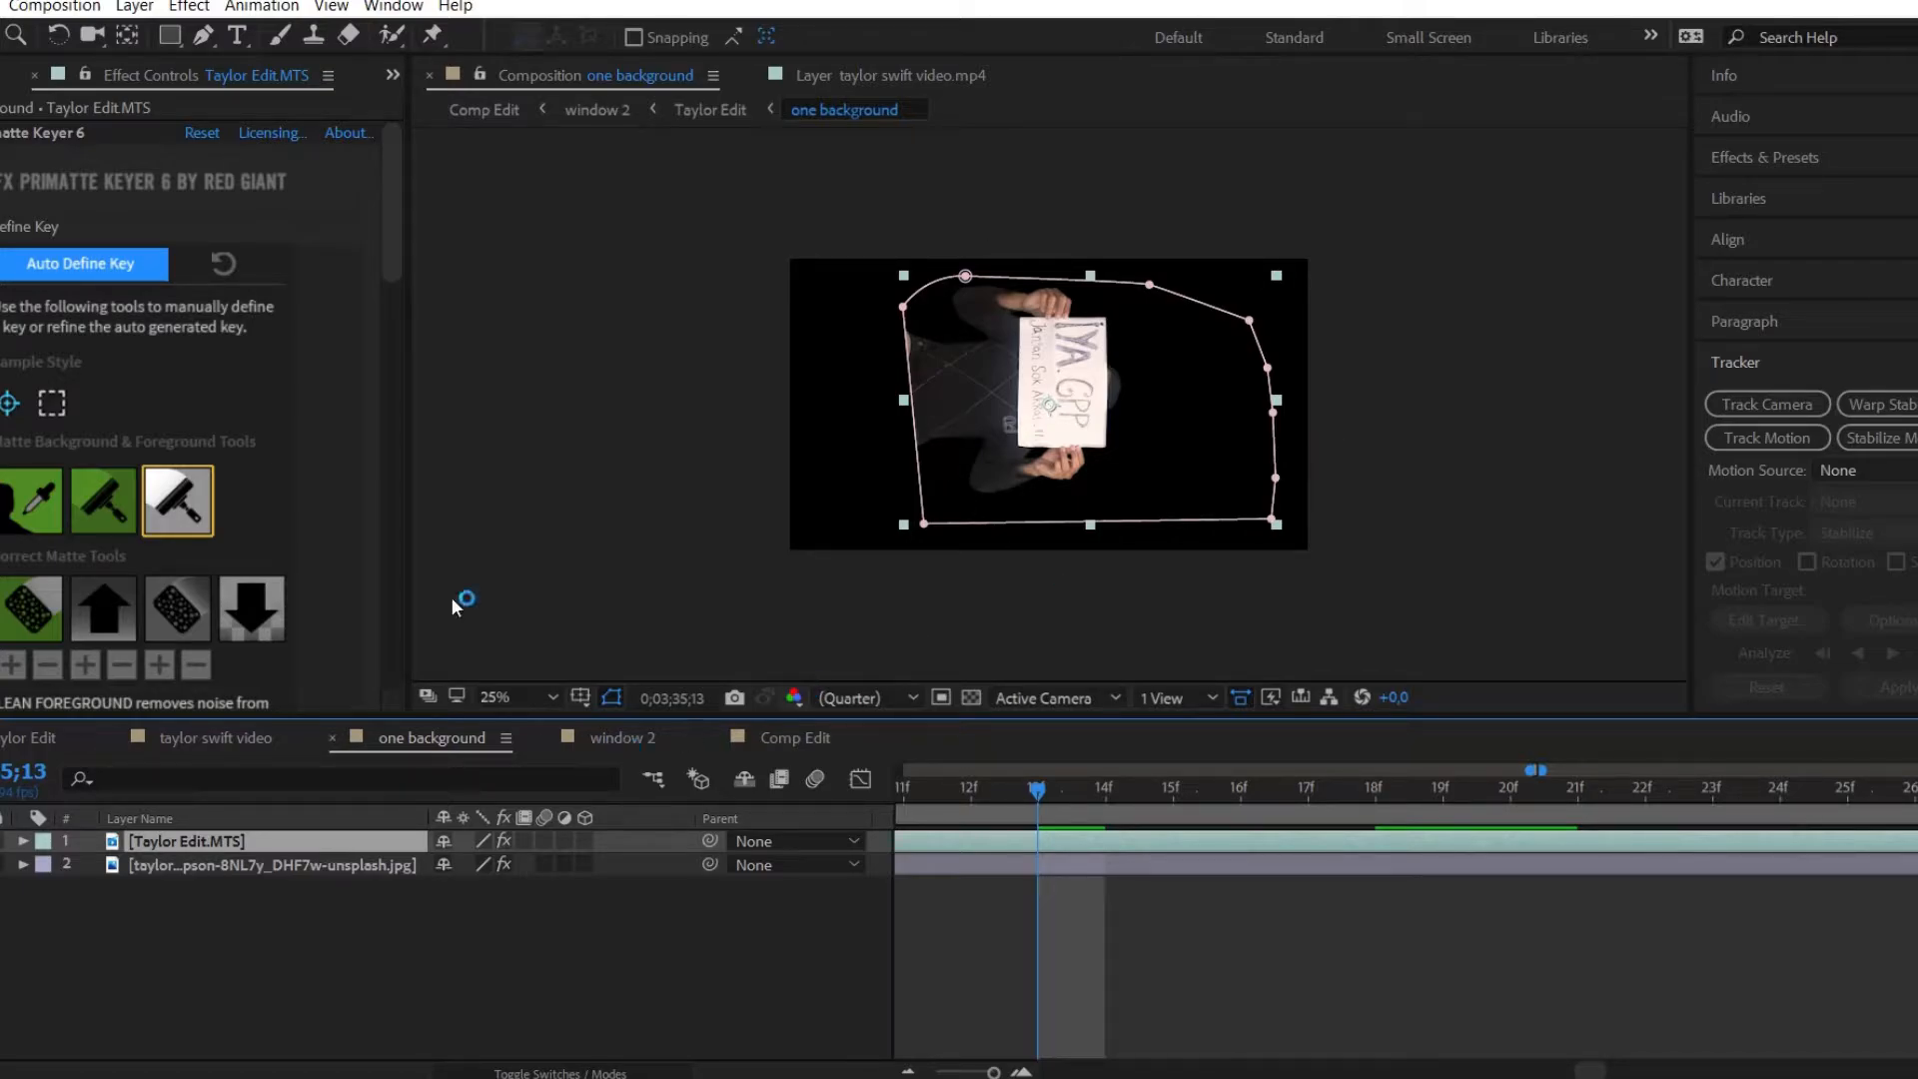
scroll(339, 487, "down", 1)
left_click_drag(391, 234, 397, 351)
left_click_drag(391, 95, 378, 100)
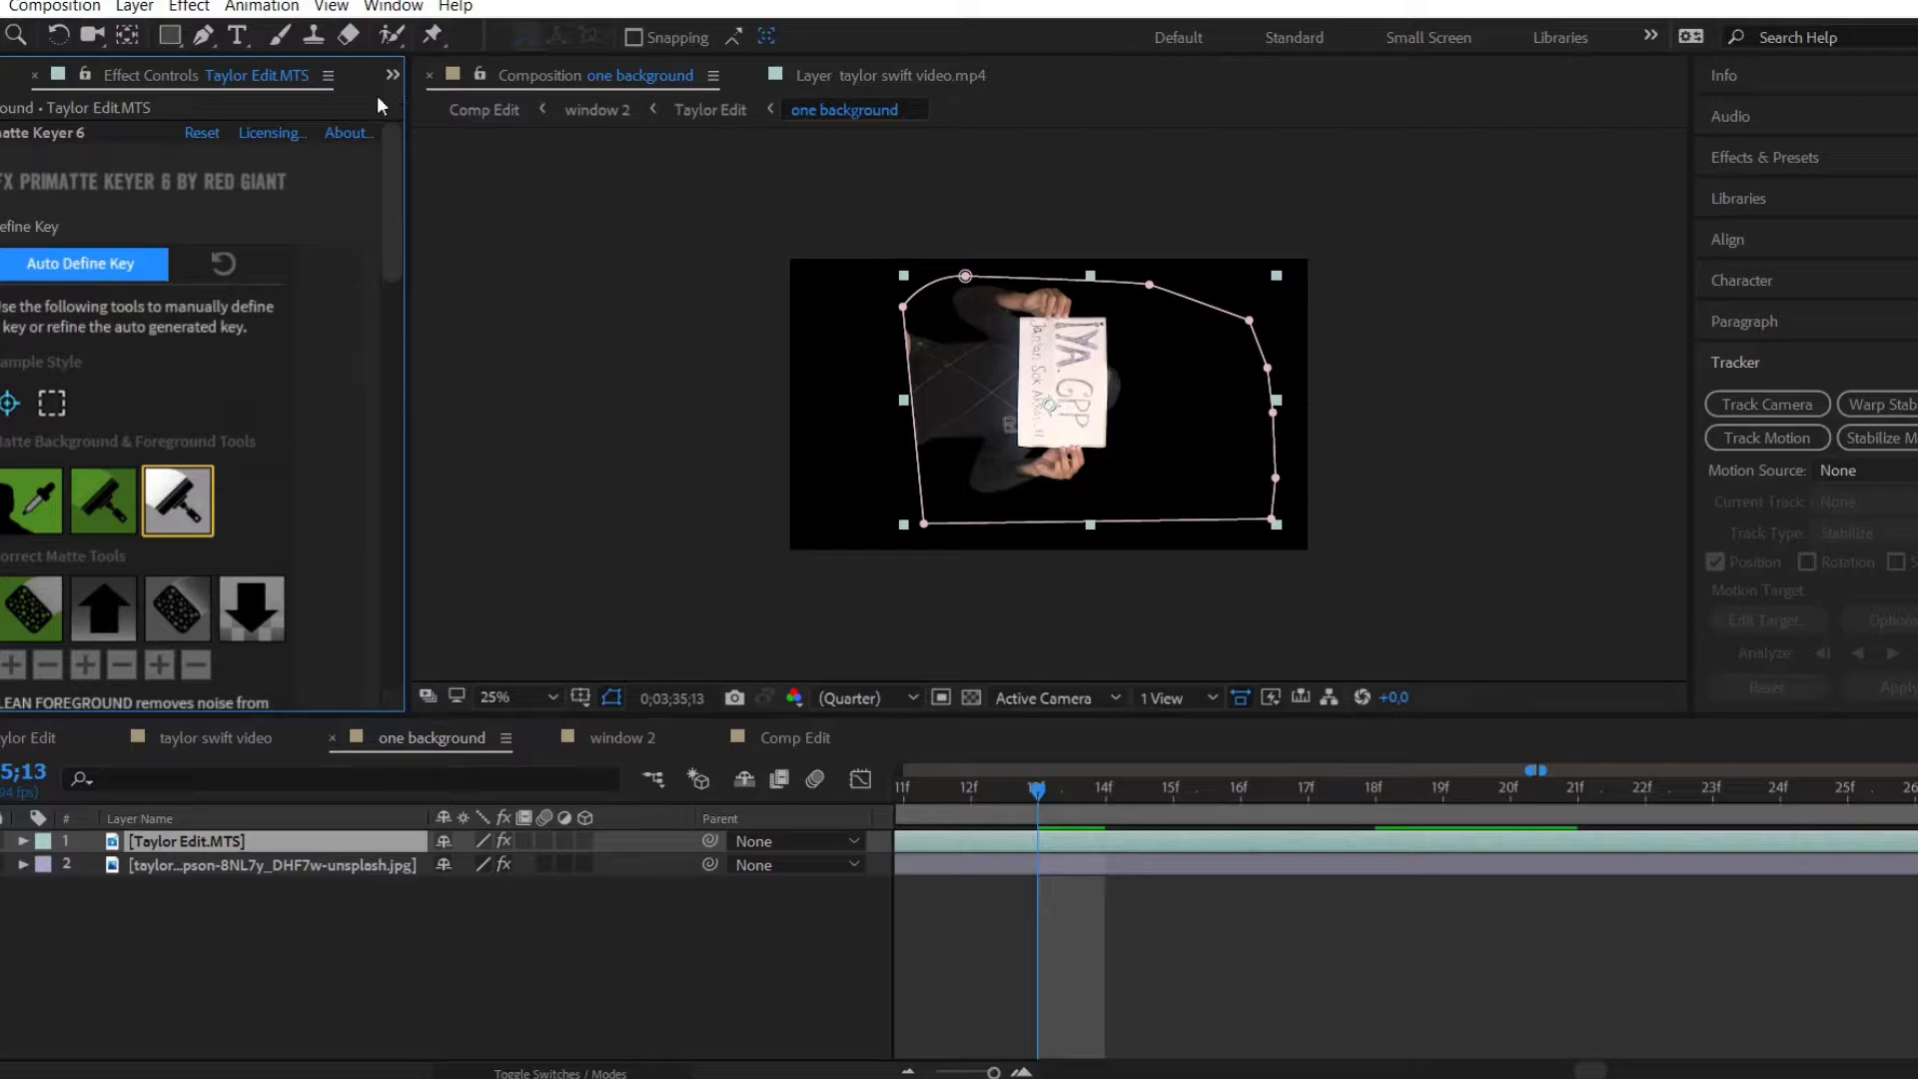
Remove the Primatte Keyer 6 effect from the Taylor Edit.MTS layer and inspect neighbouring frames of the green-screen footage
left_click(64, 135)
key("Delete")
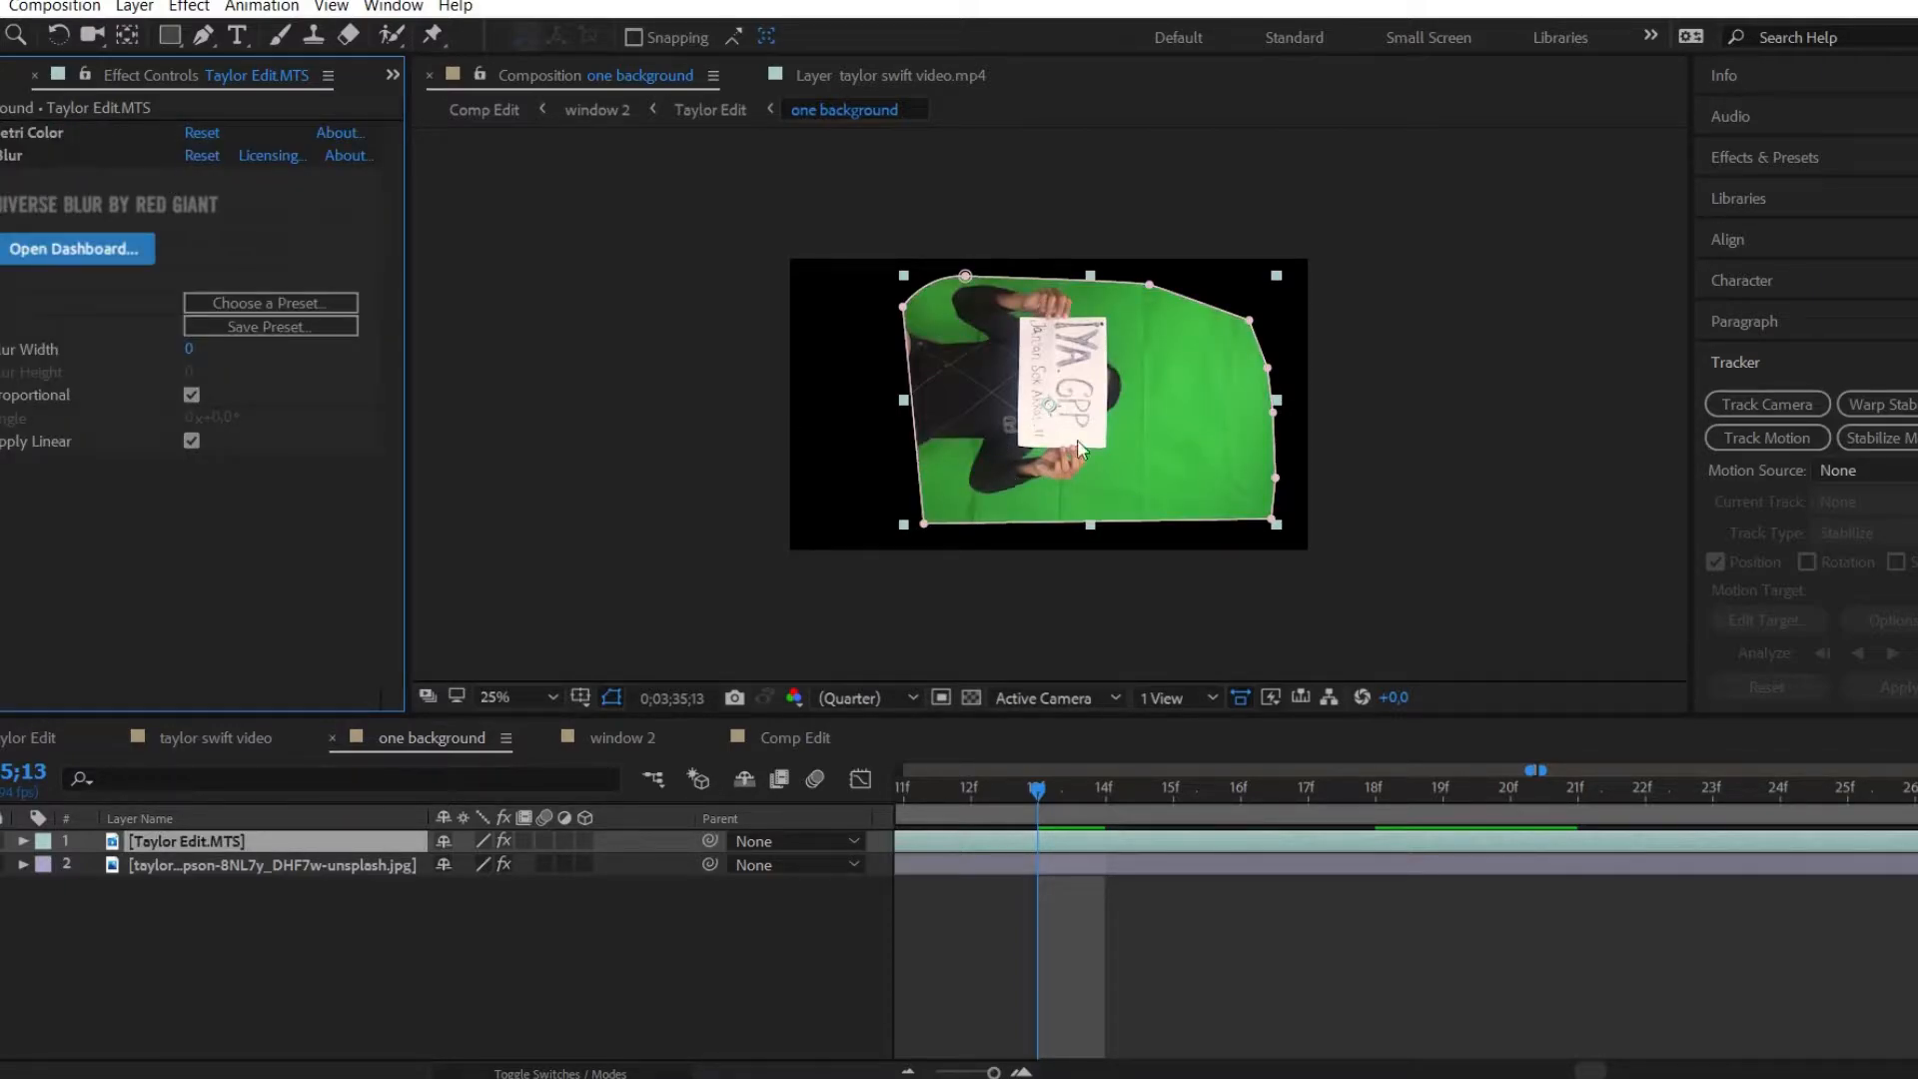
left_click_drag(1096, 795, 1171, 793)
left_click(1092, 795)
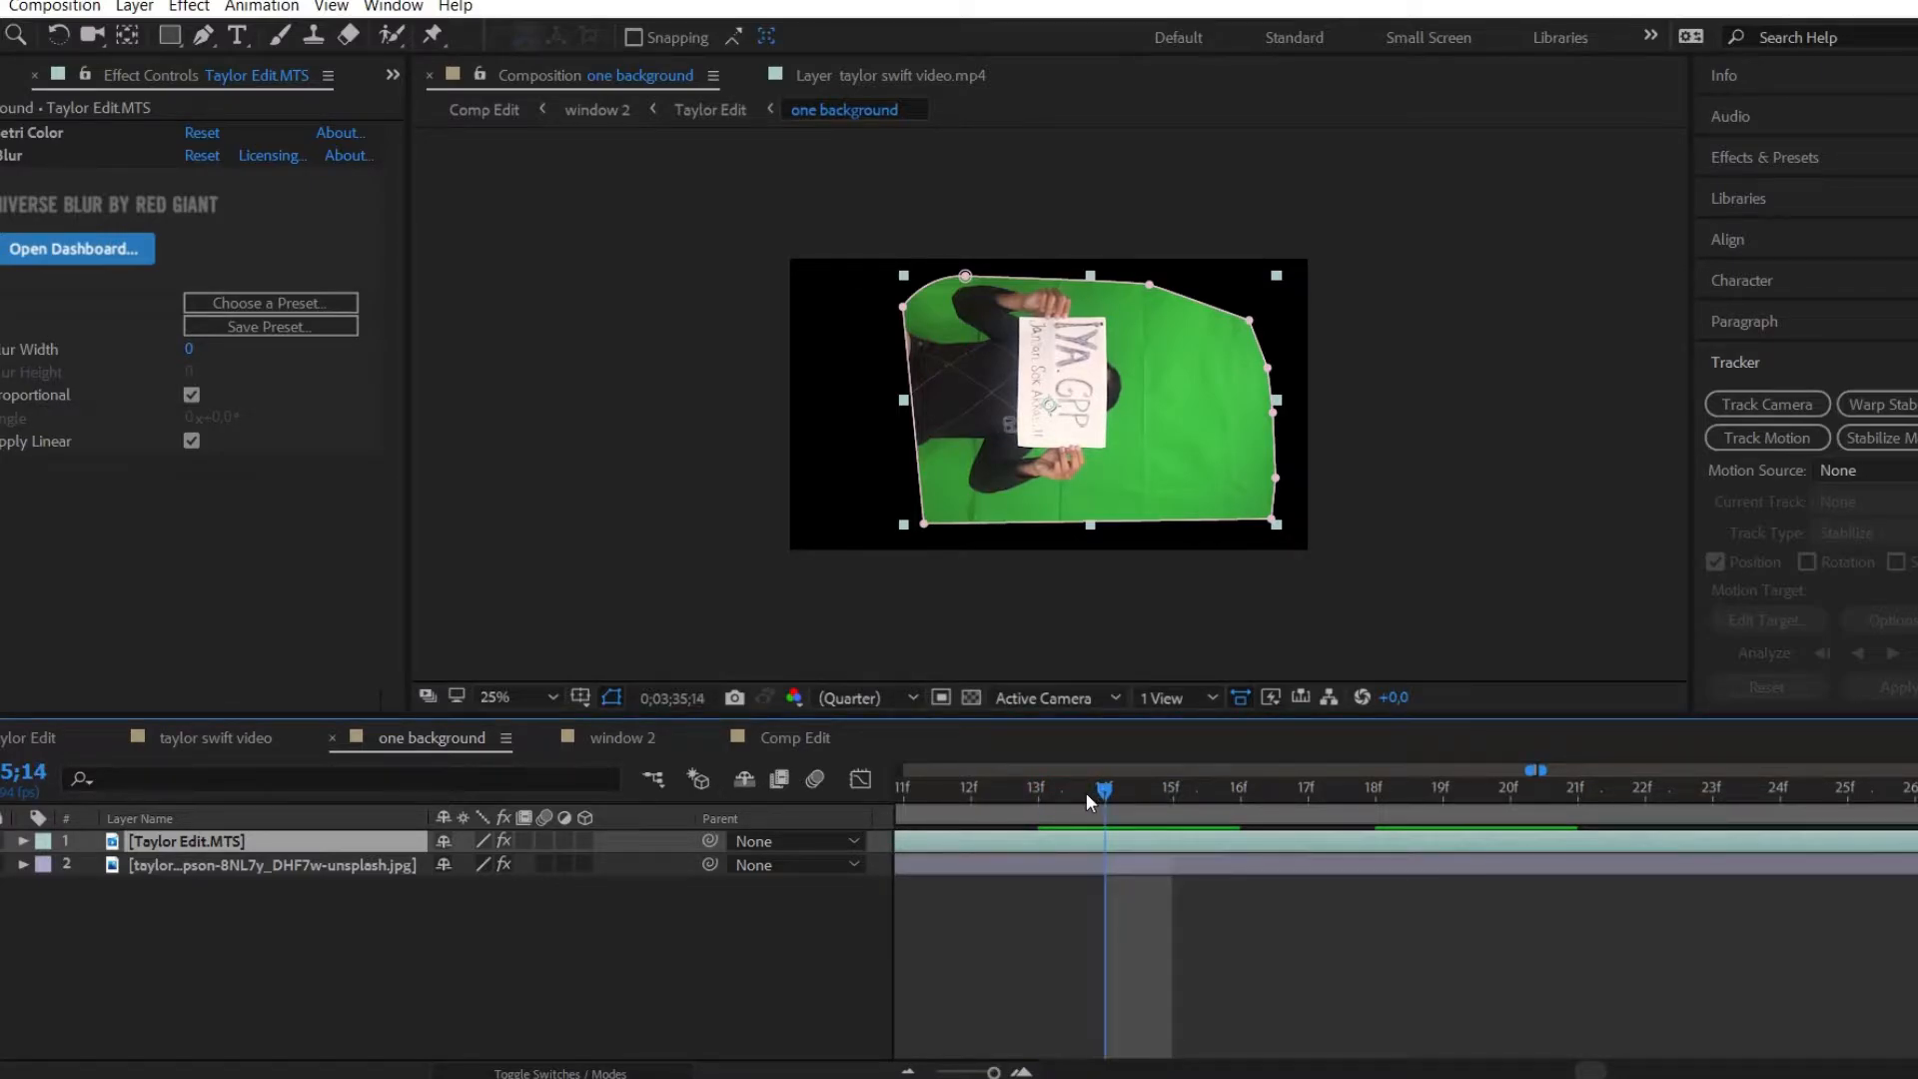
key("Page_Up")
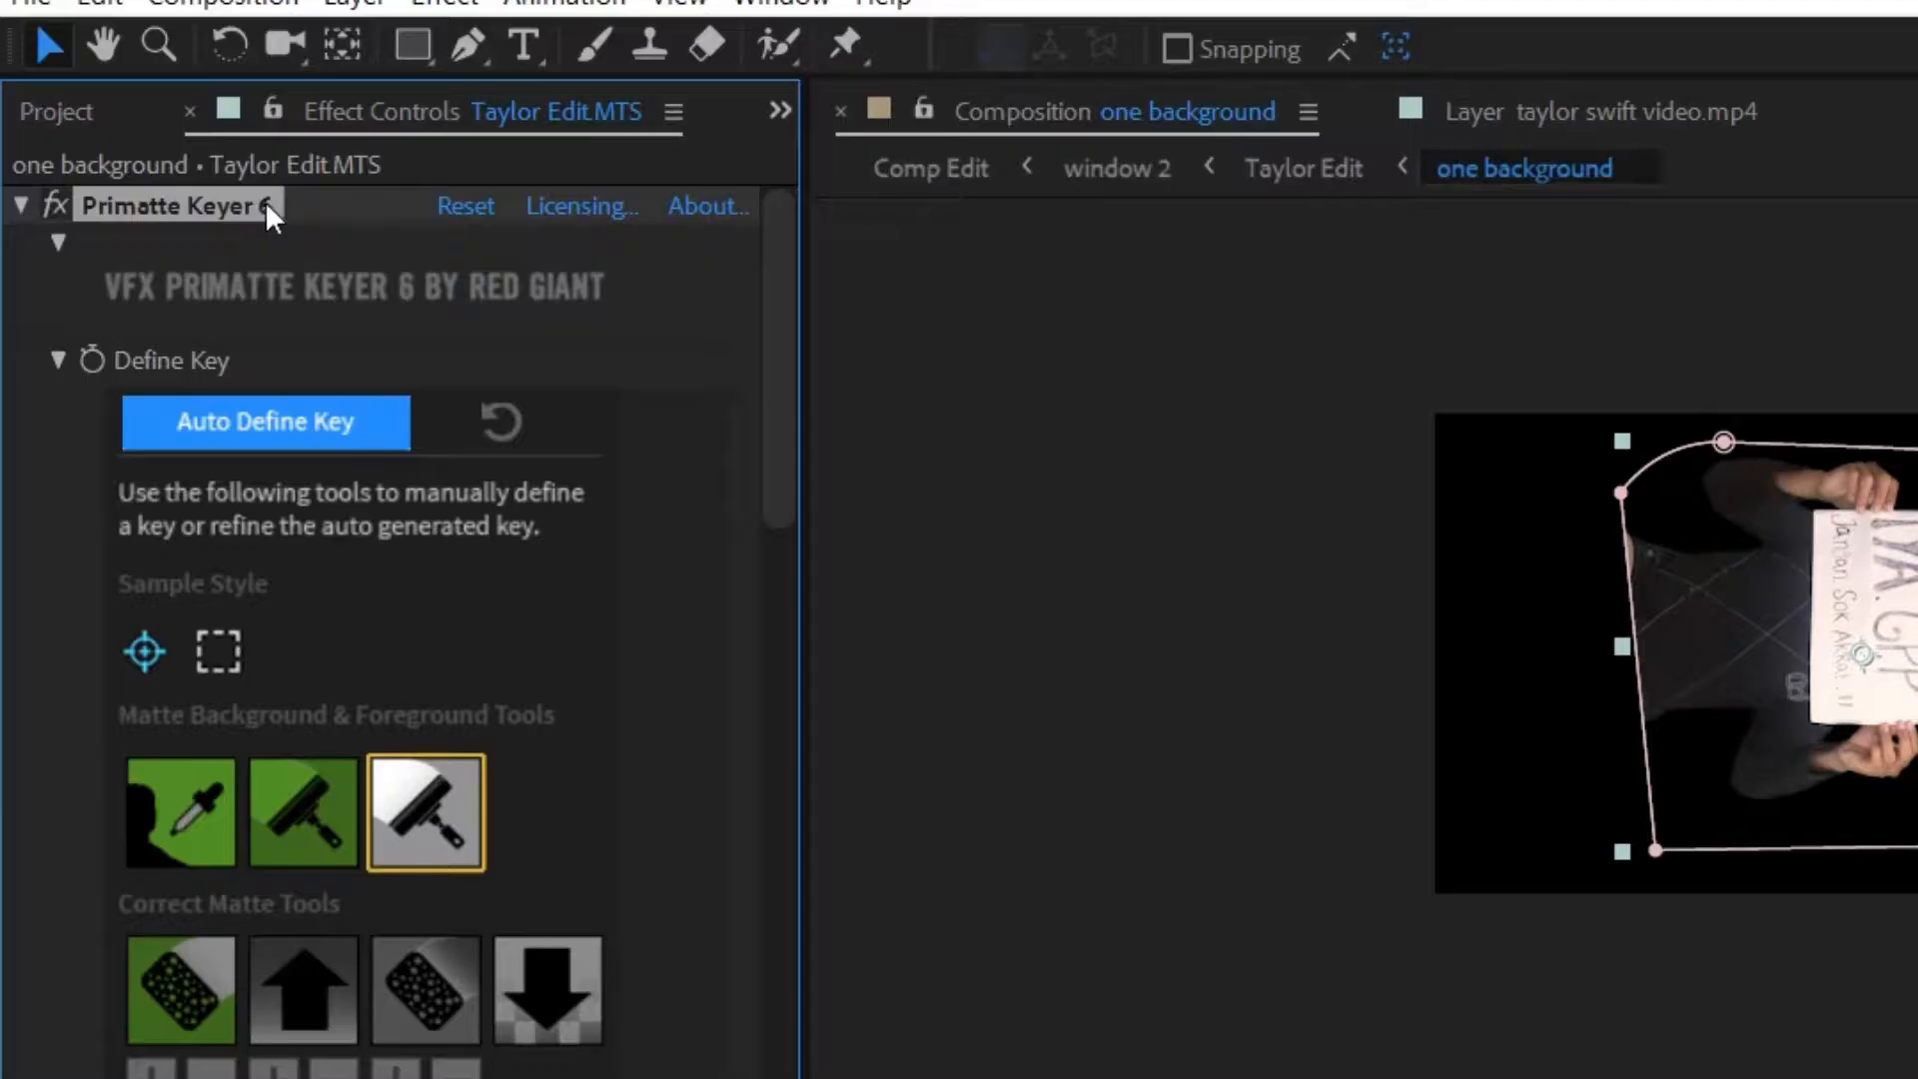
Review the Primatte Keyer 6, Lumetri Color and uni.Blur settings applied to the Taylor Edit.MTS layer
scroll(705, 559, "down", 10)
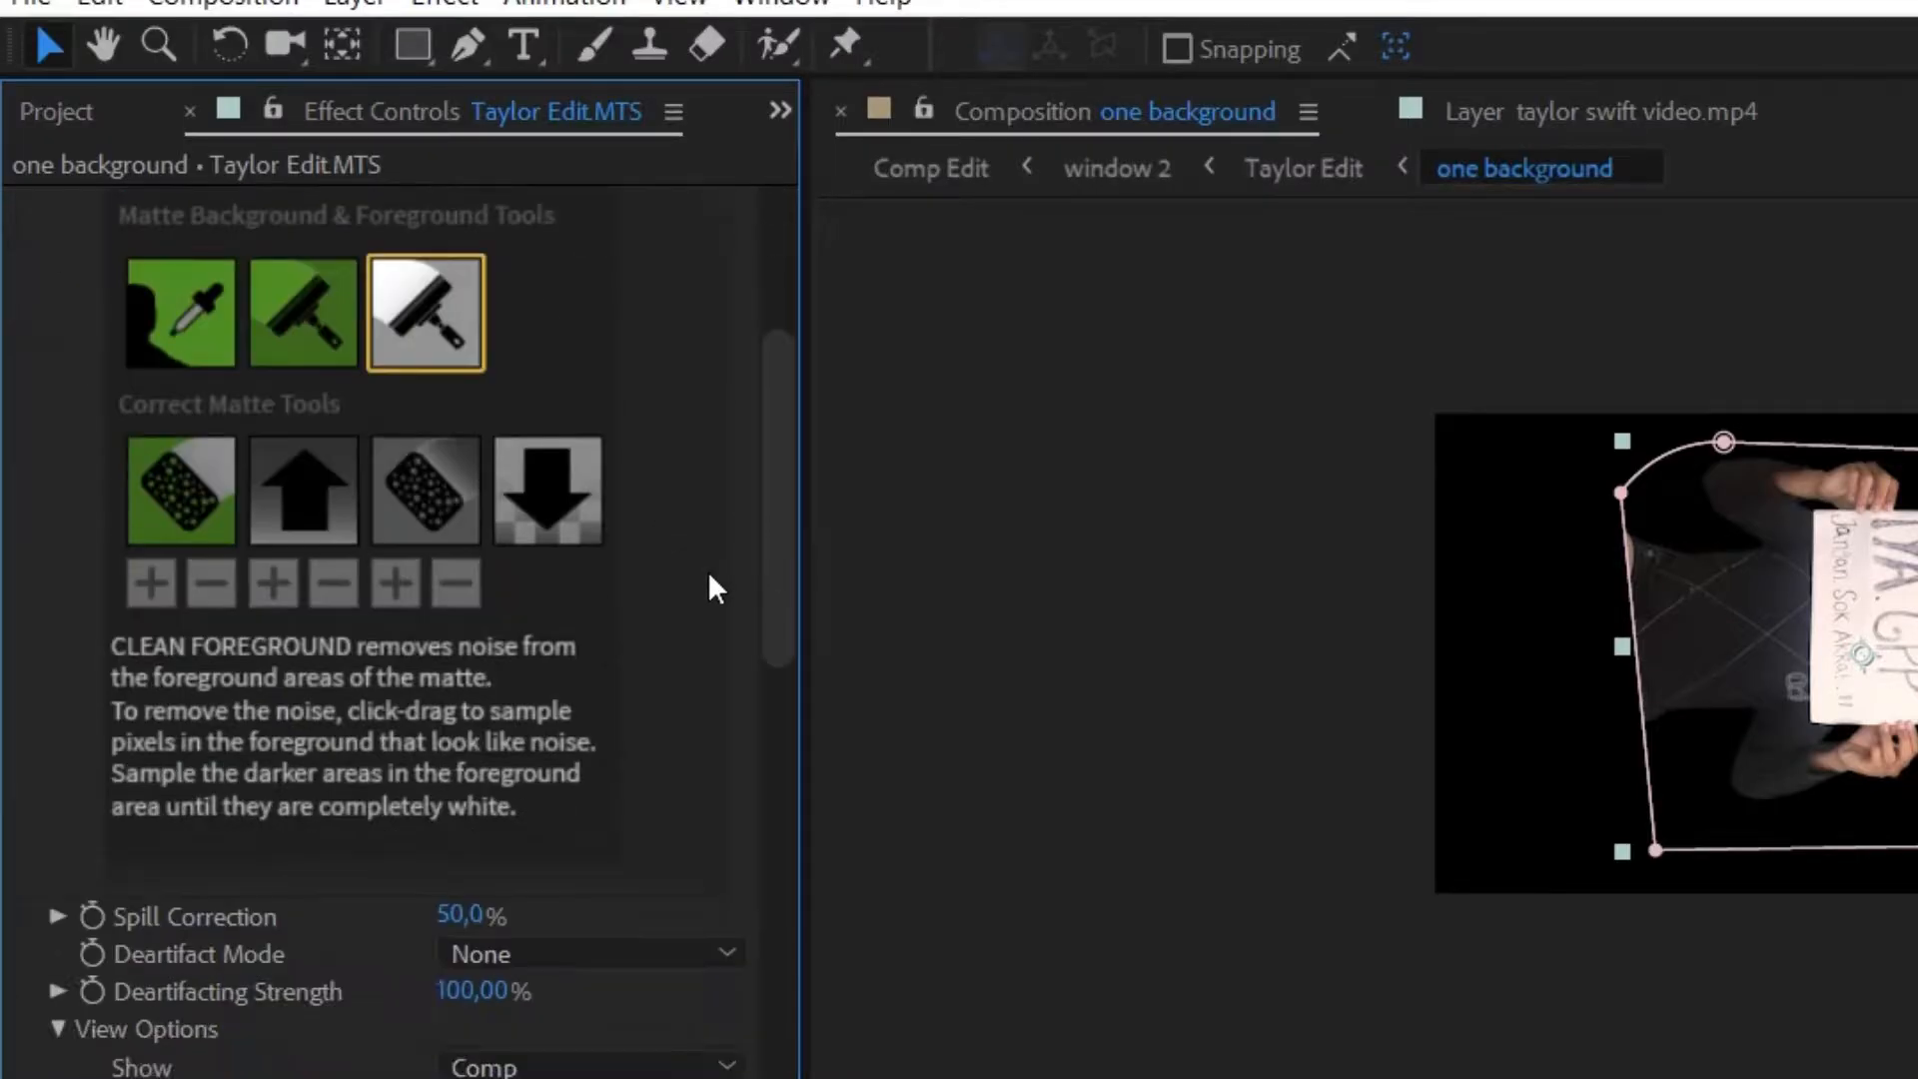
left_click_drag(789, 706, 794, 1011)
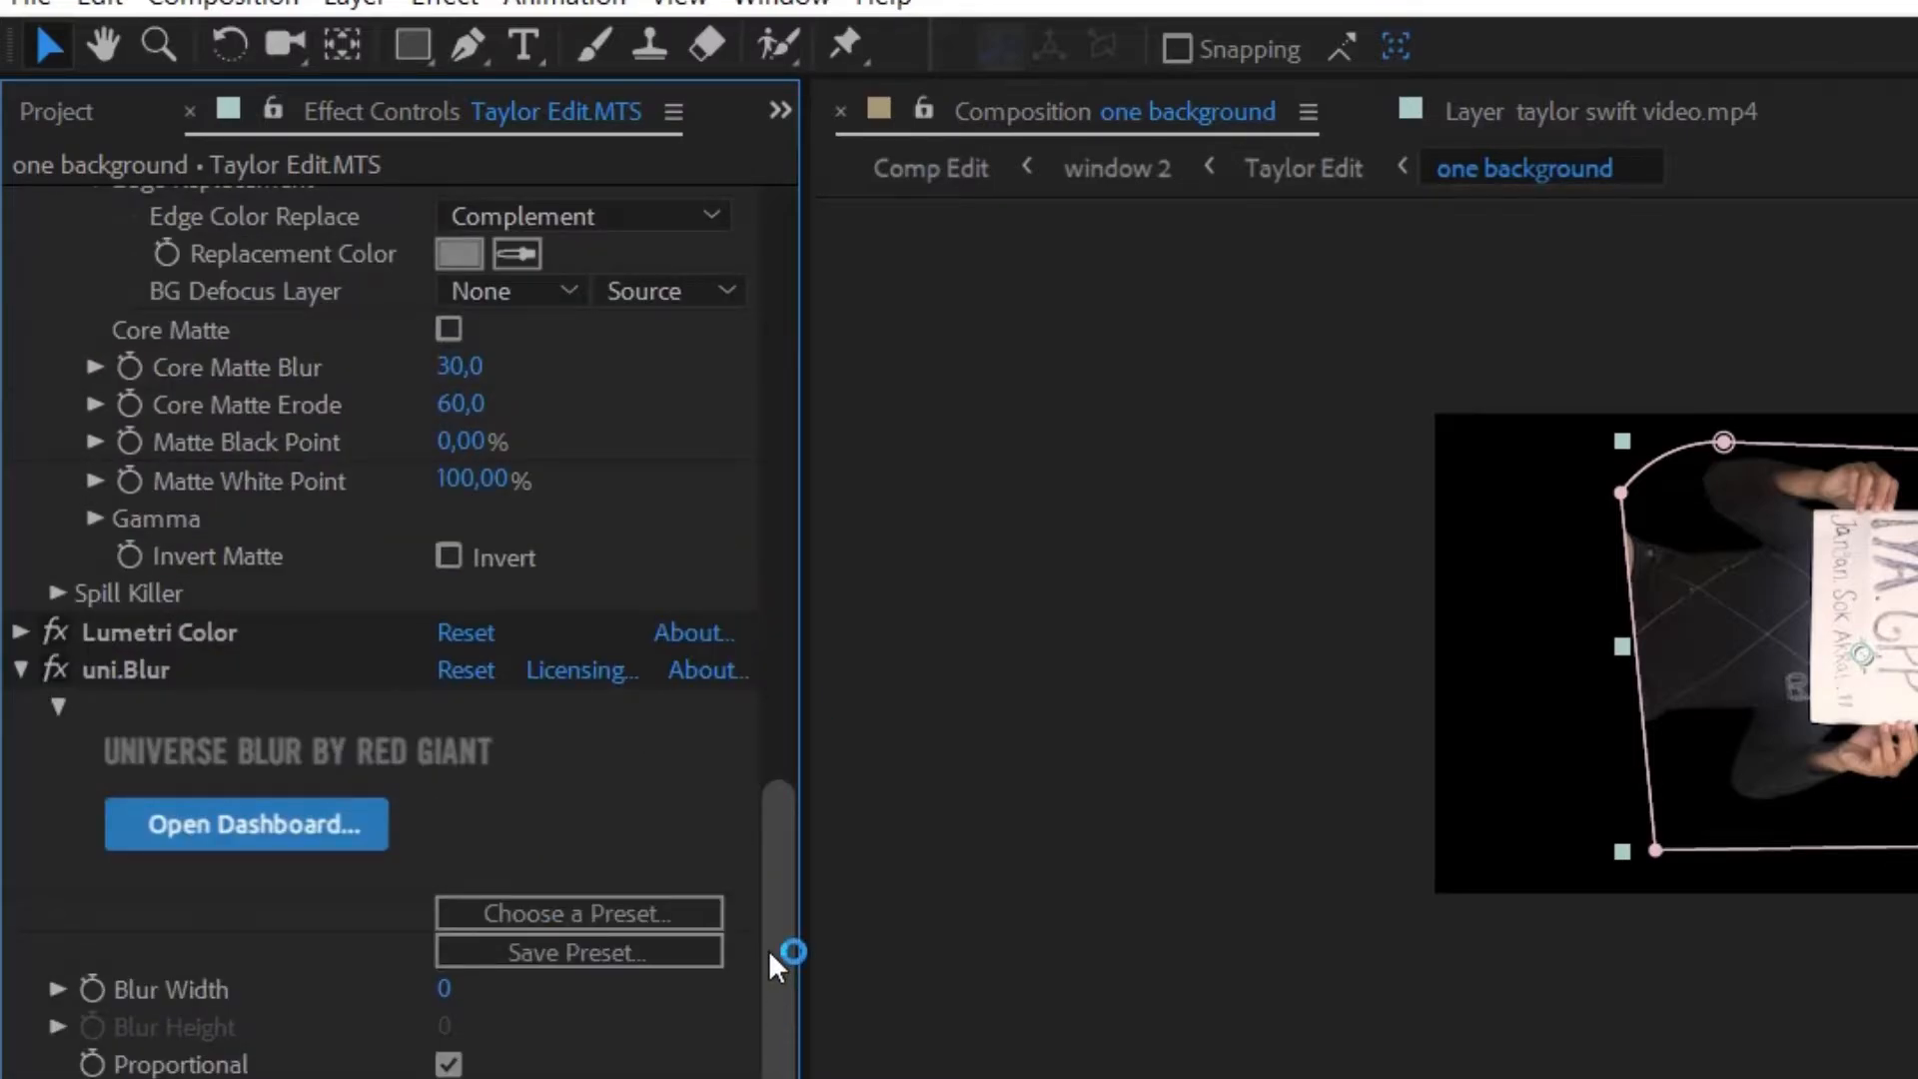
left_click_drag(769, 941, 788, 288)
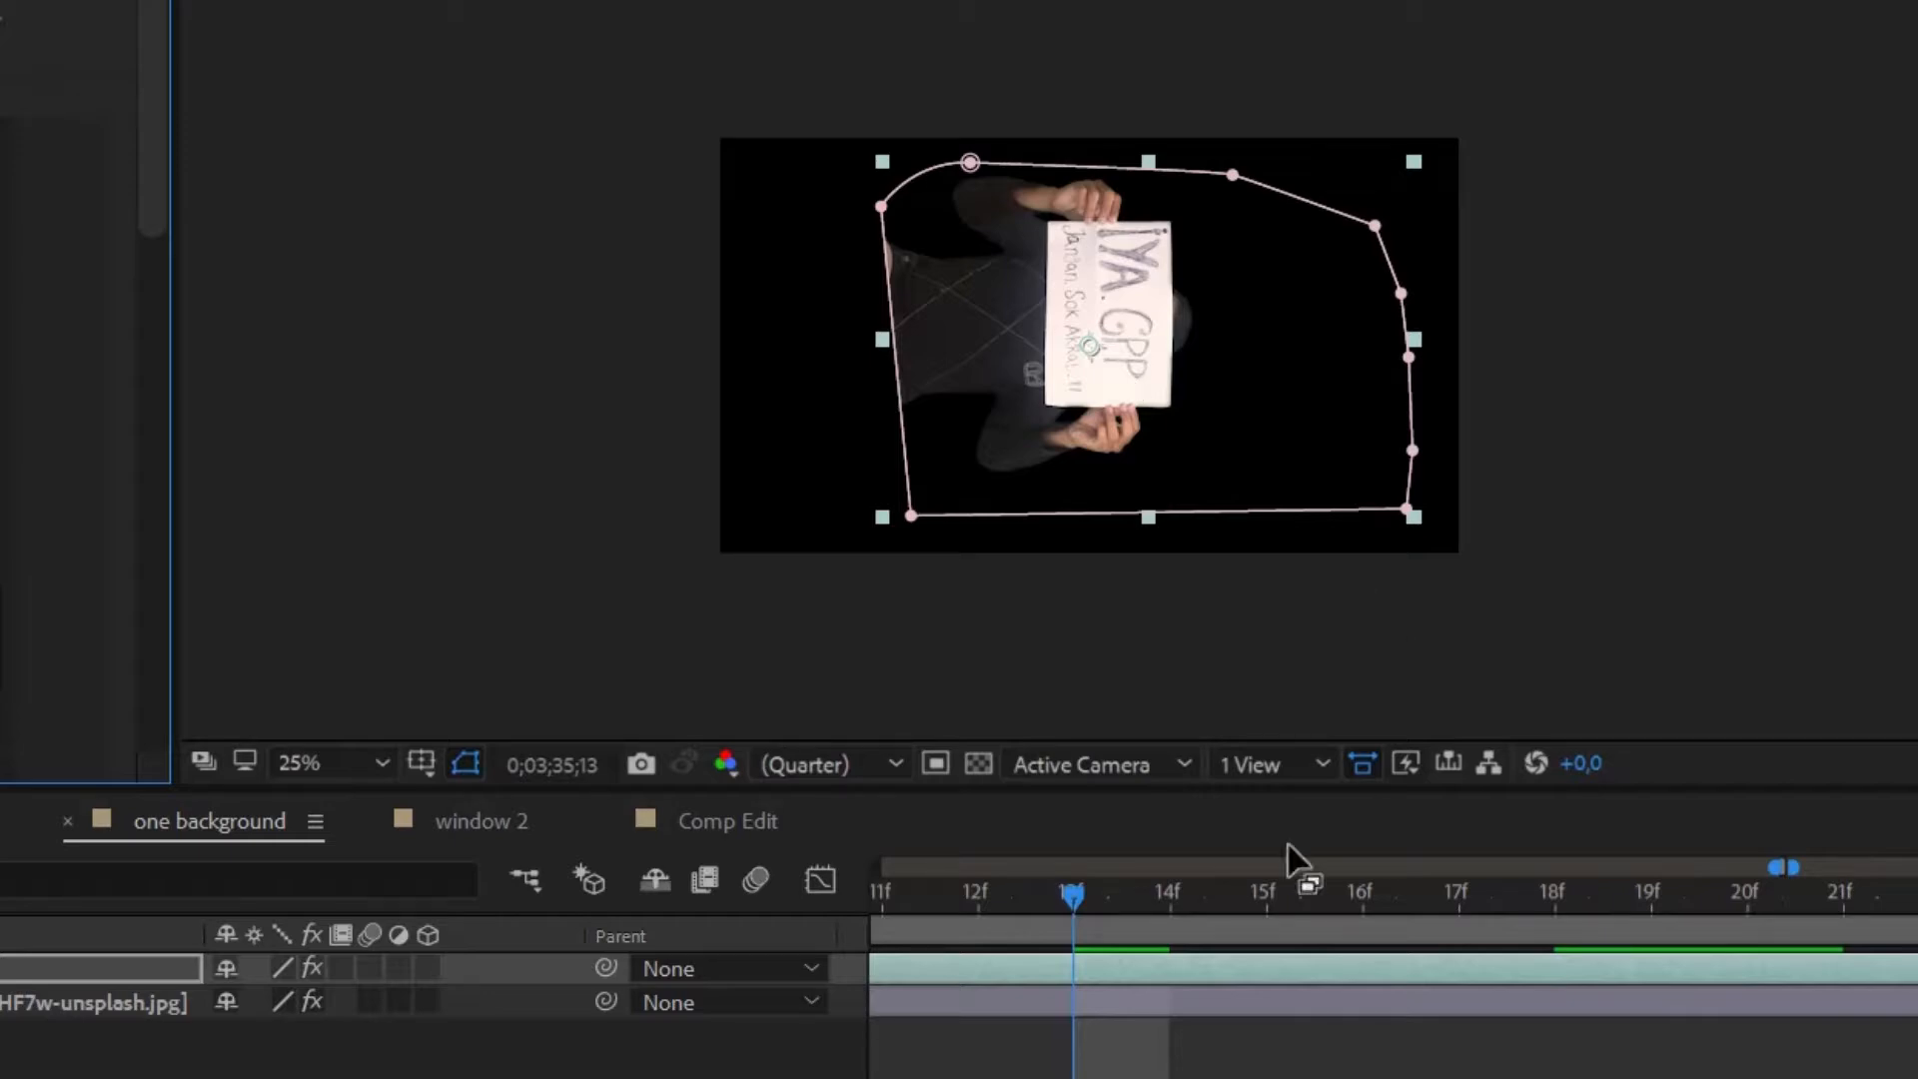
Preview the keyed footage up to 0;03;35;18 in the one background composition and take a look at the window 2 composition
left_click_drag(1093, 890, 1543, 947)
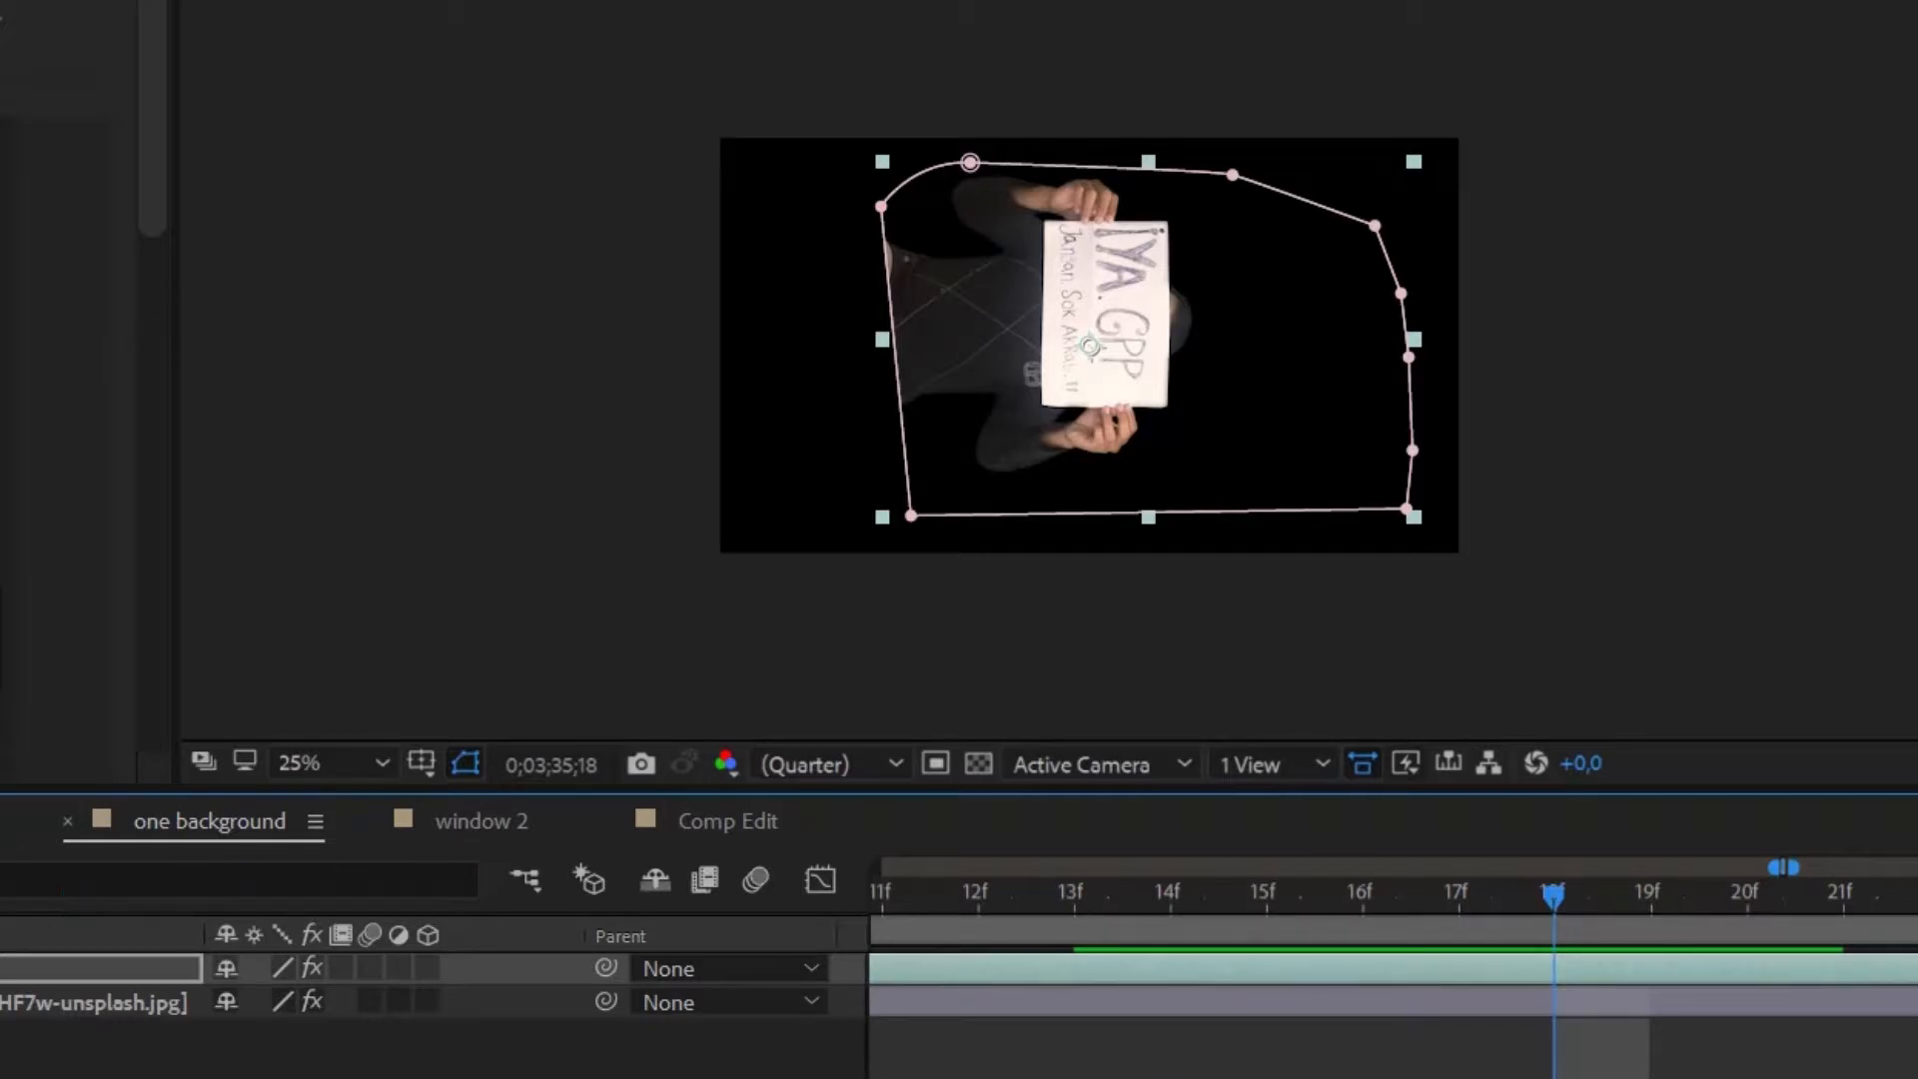
left_click(467, 837)
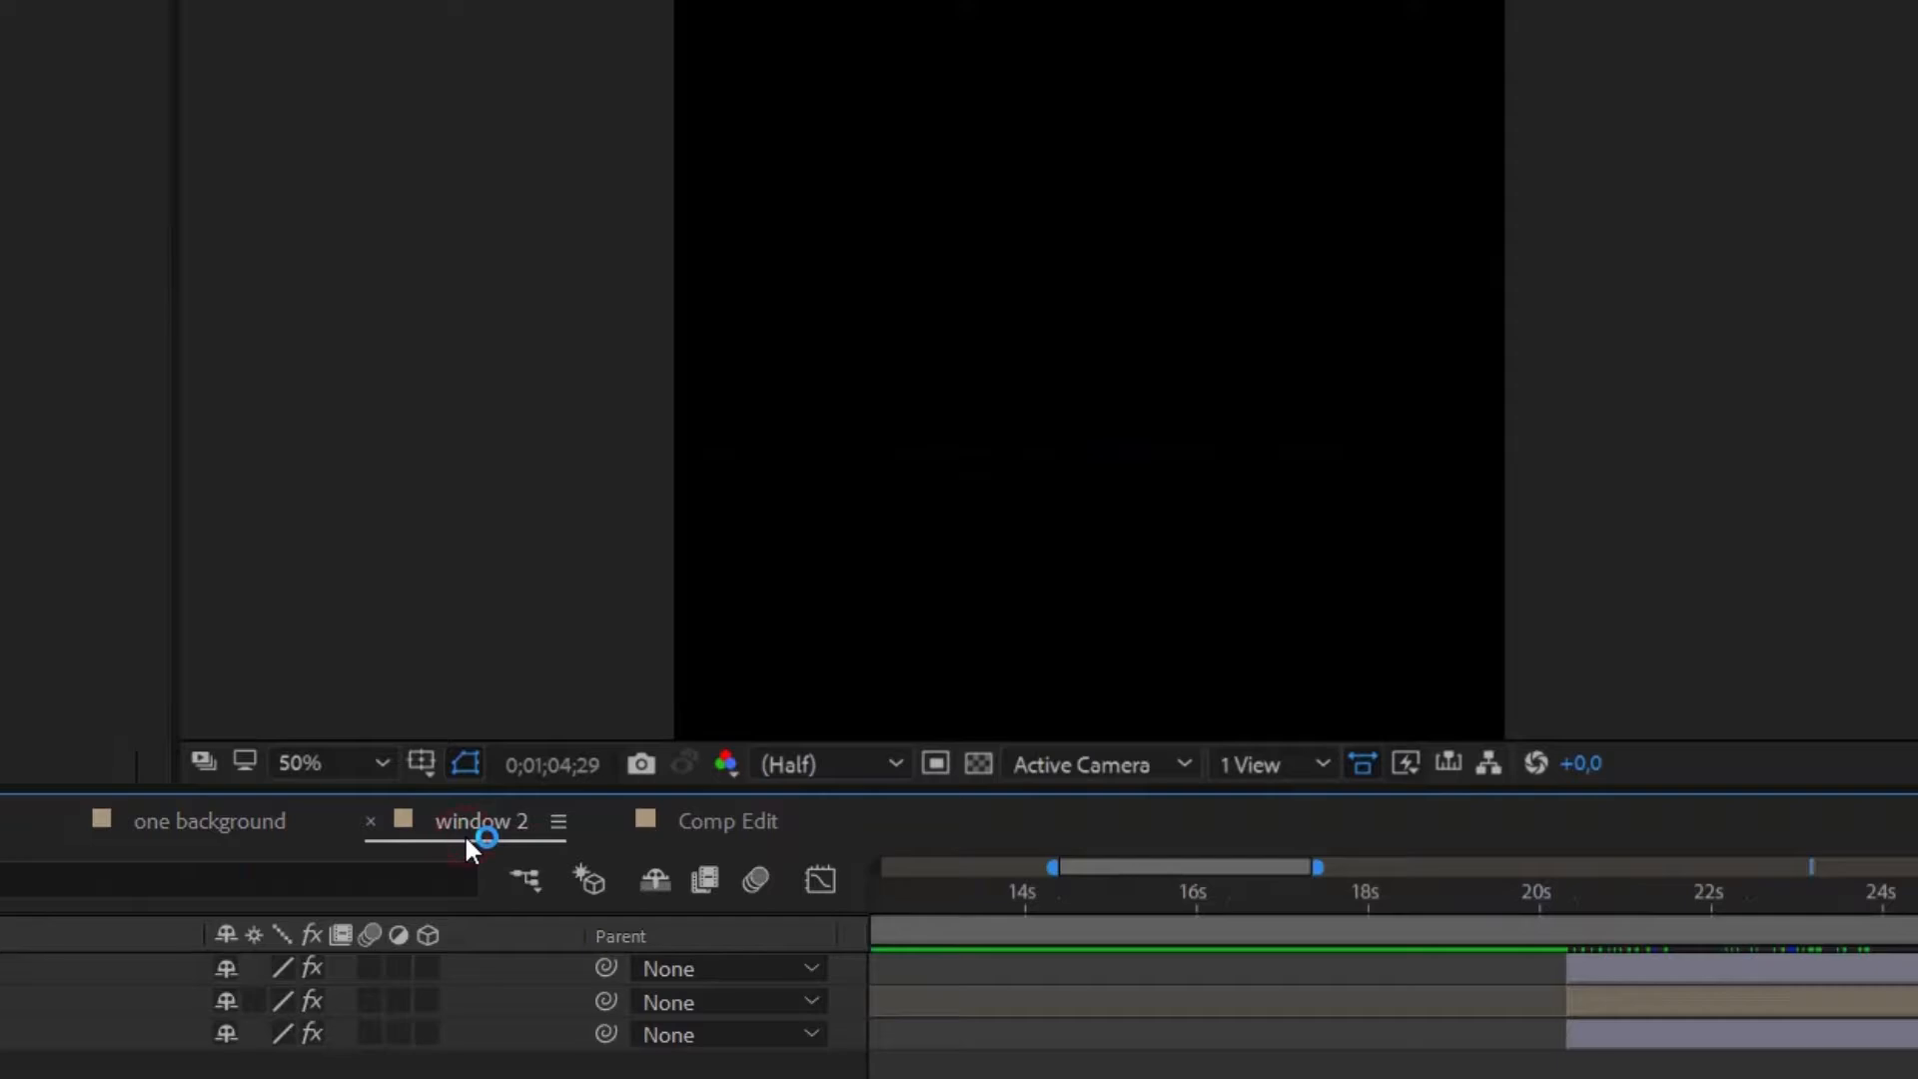
left_click(226, 833)
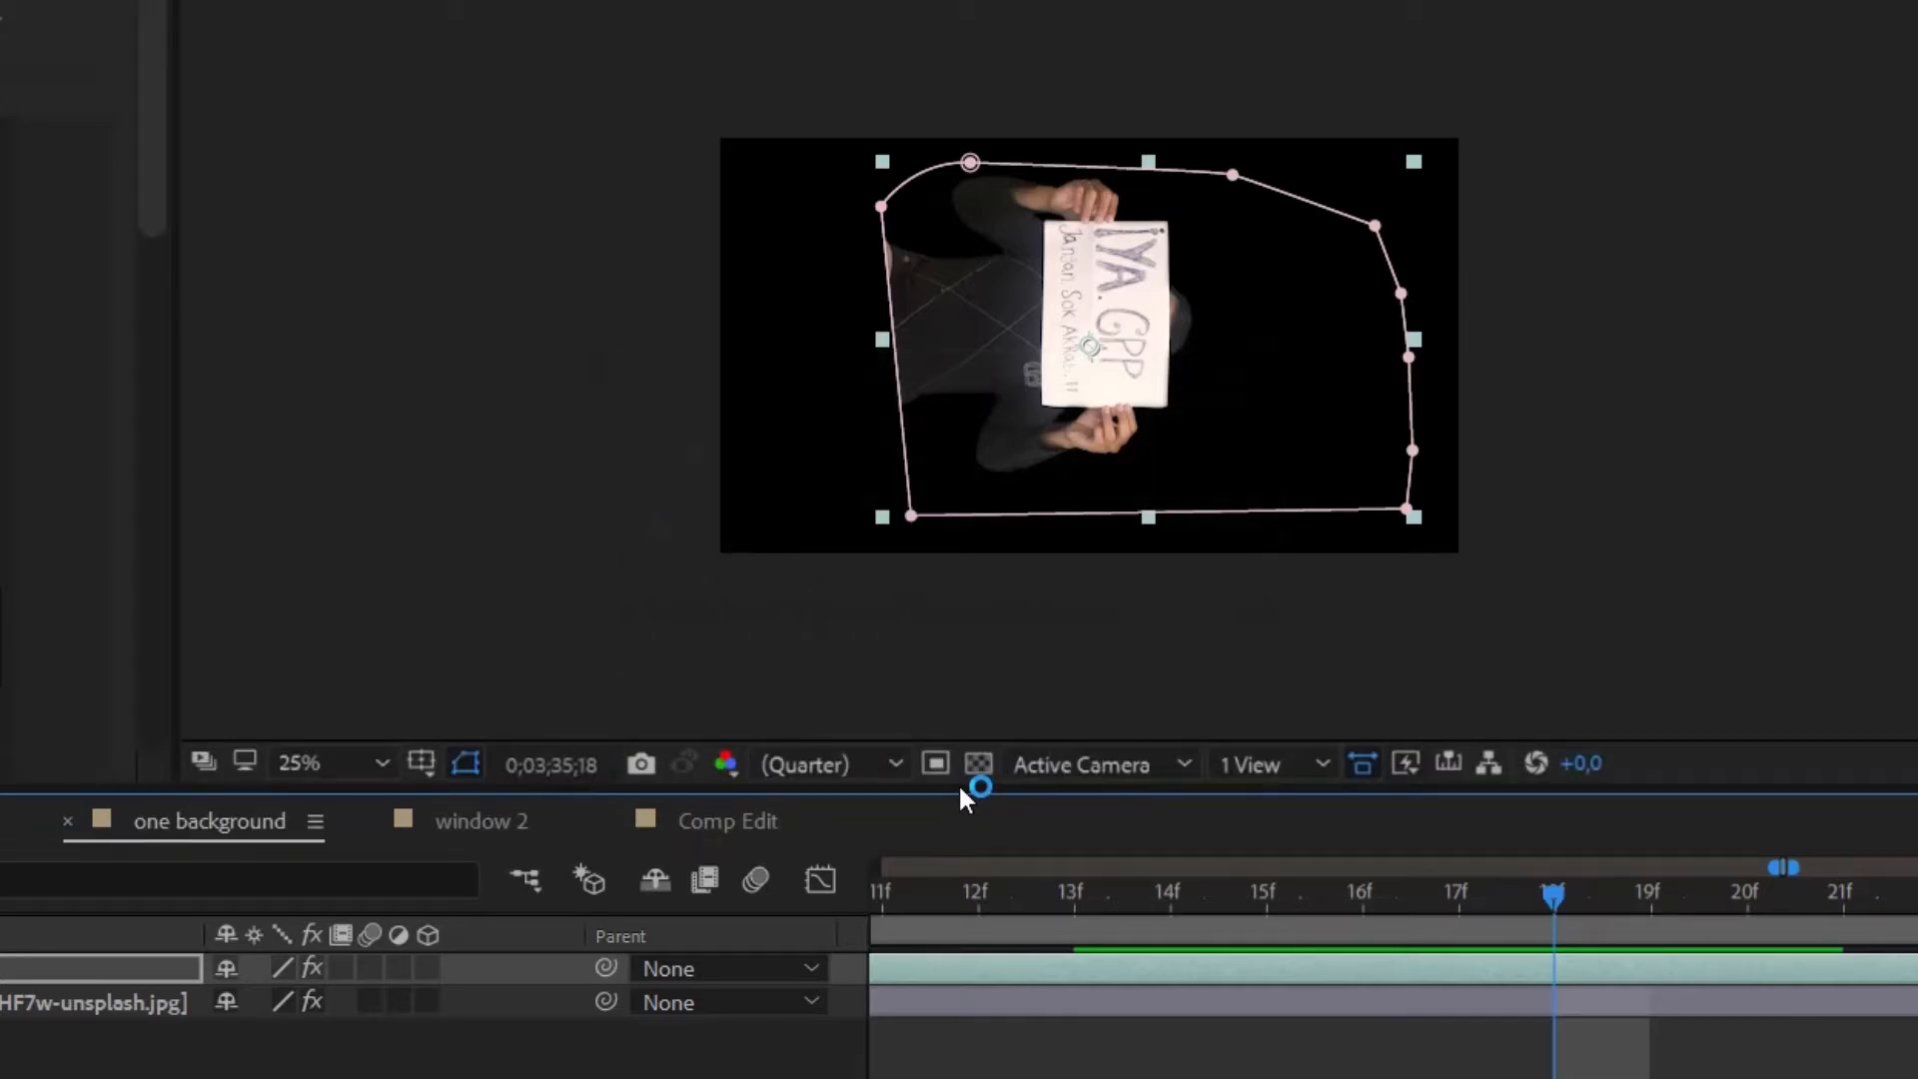
Open the Comp Edit composition and scrub through the window shots to 0;00;18;21
left_click(706, 825)
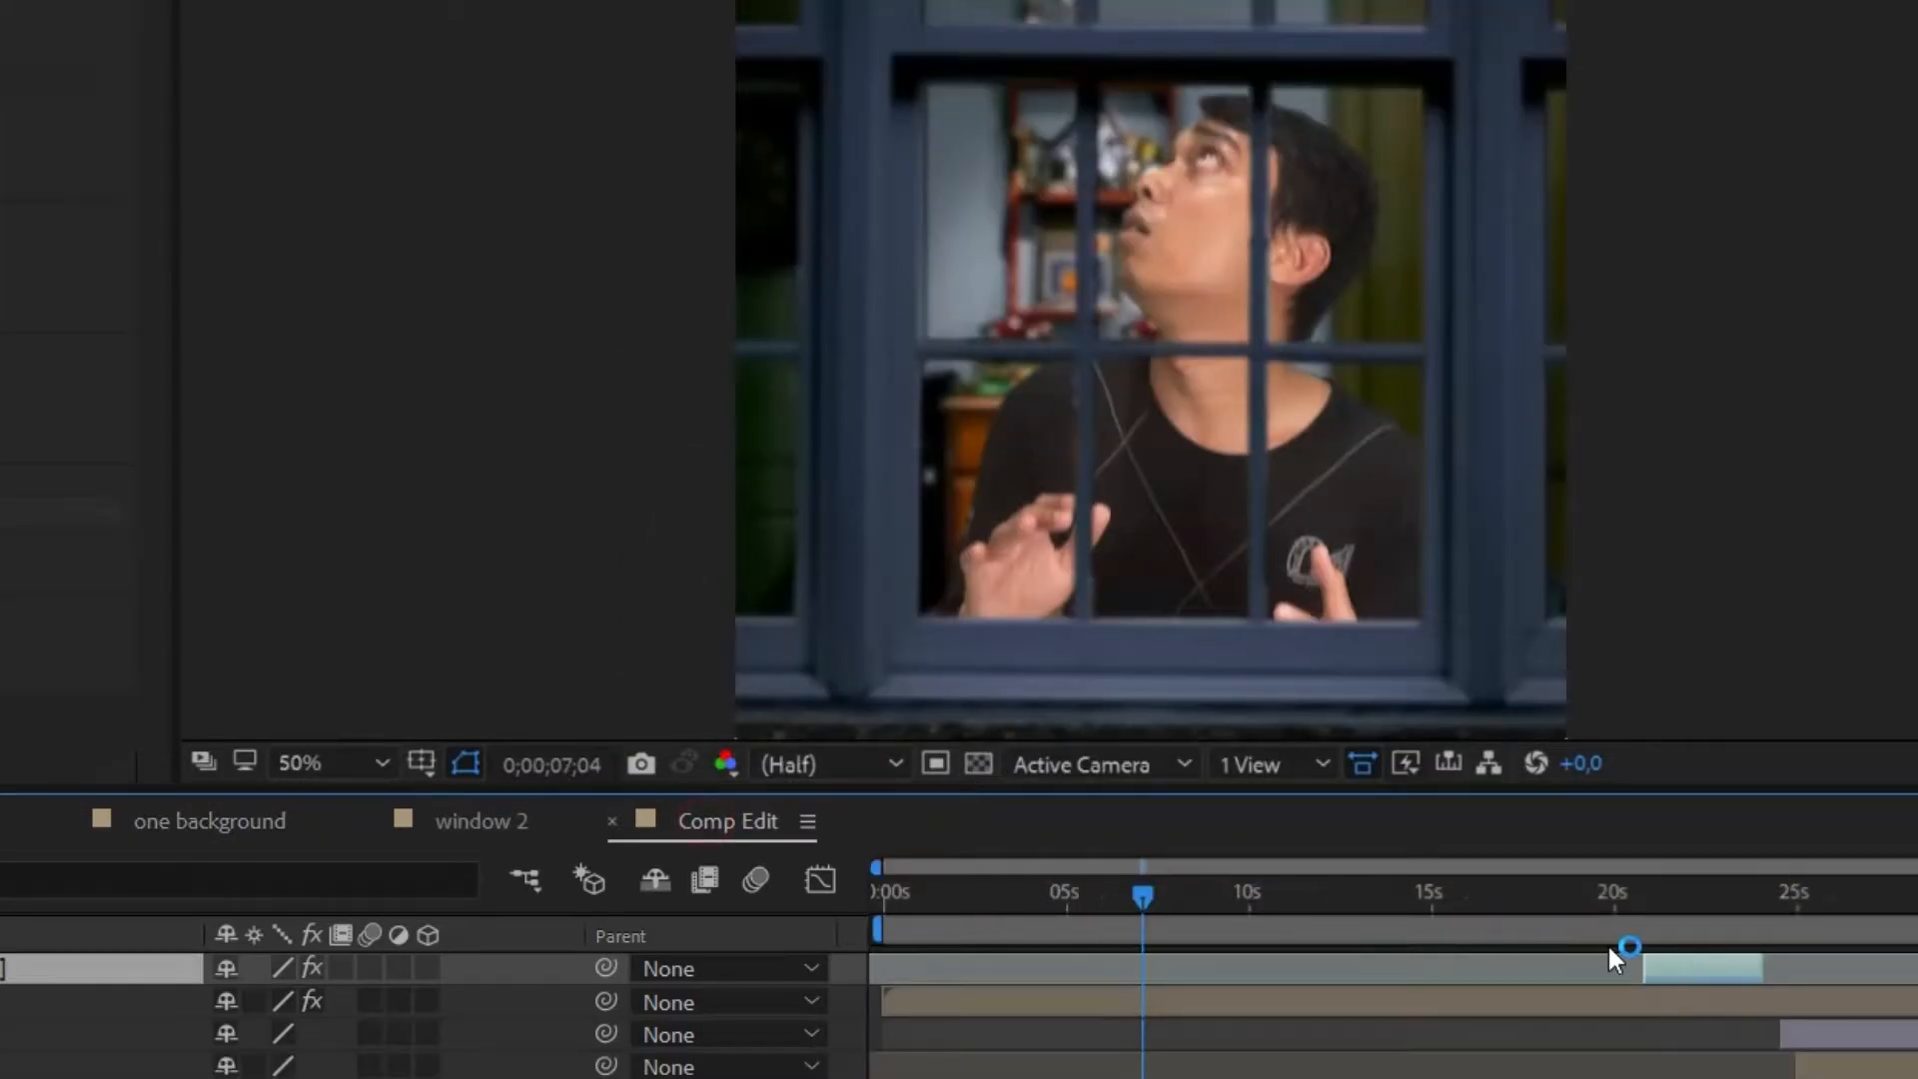
left_click(1412, 892)
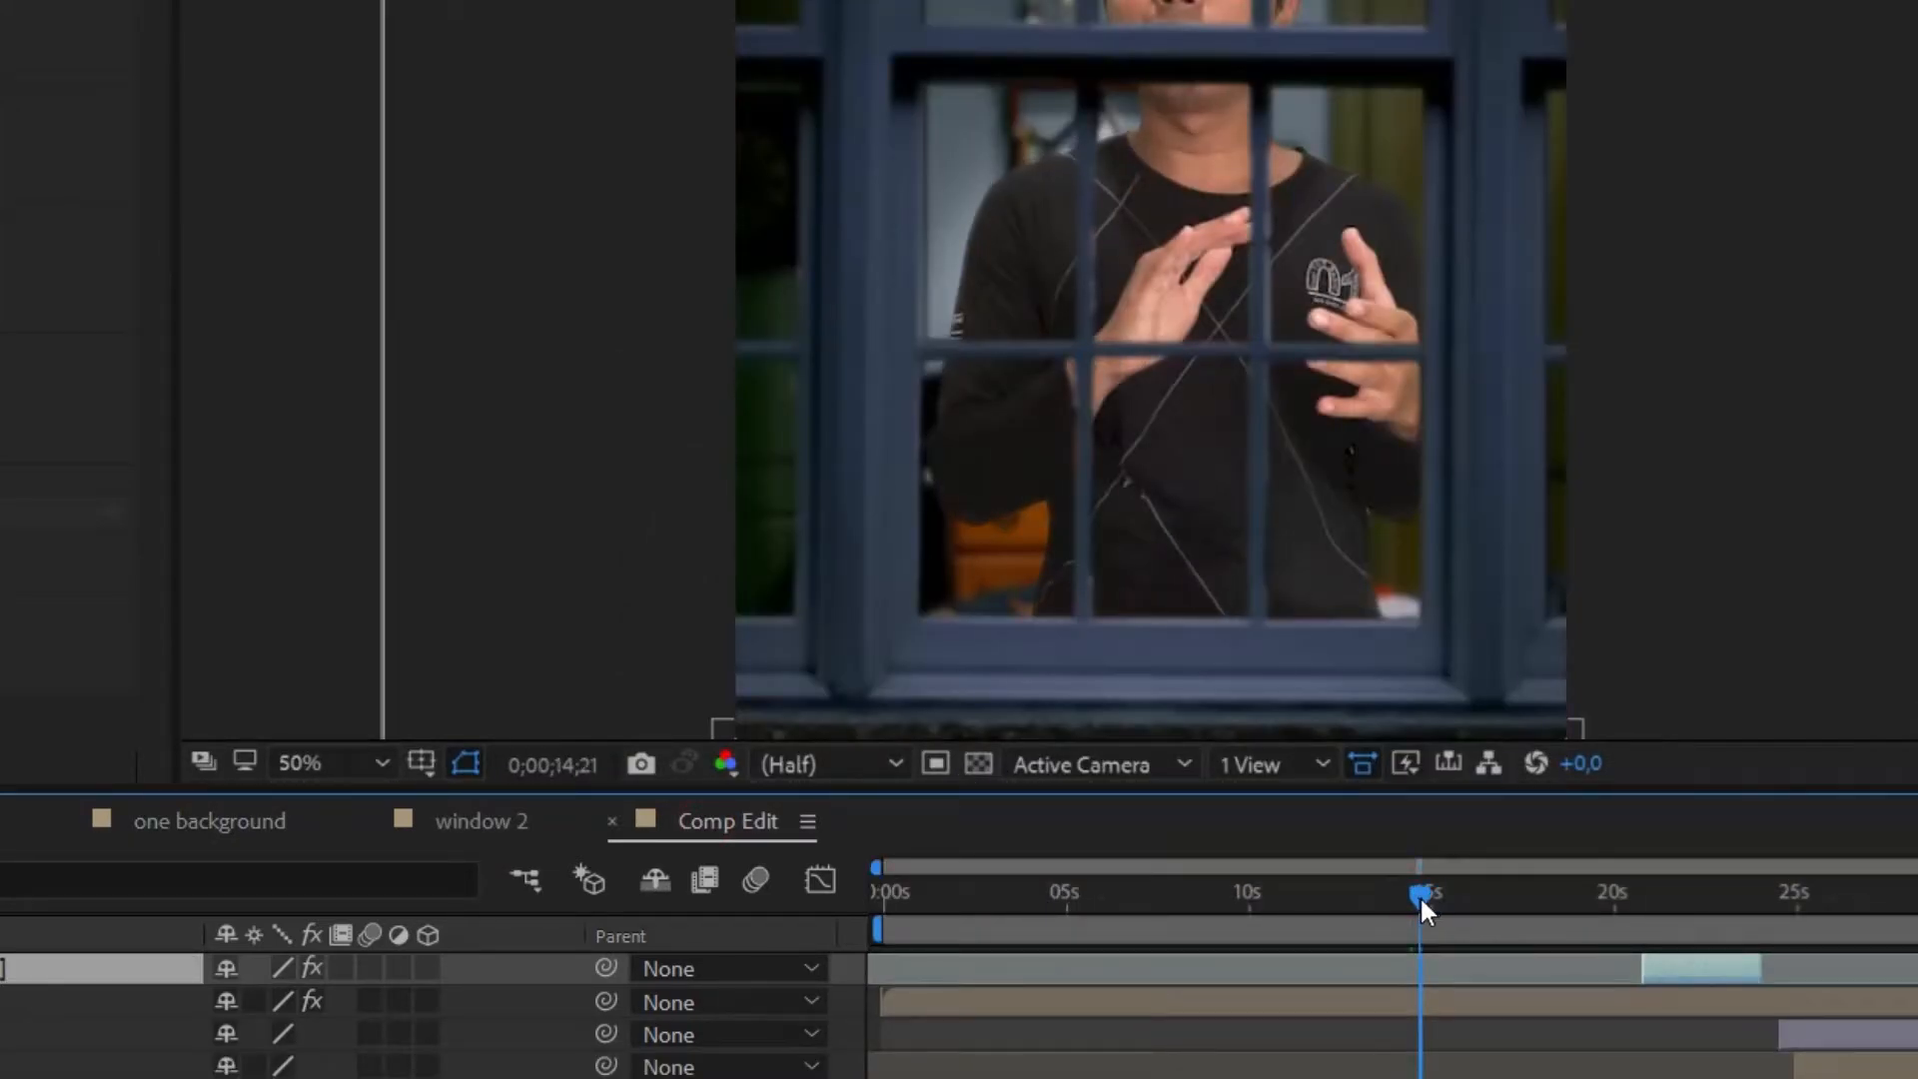
left_click_drag(1419, 896, 1528, 922)
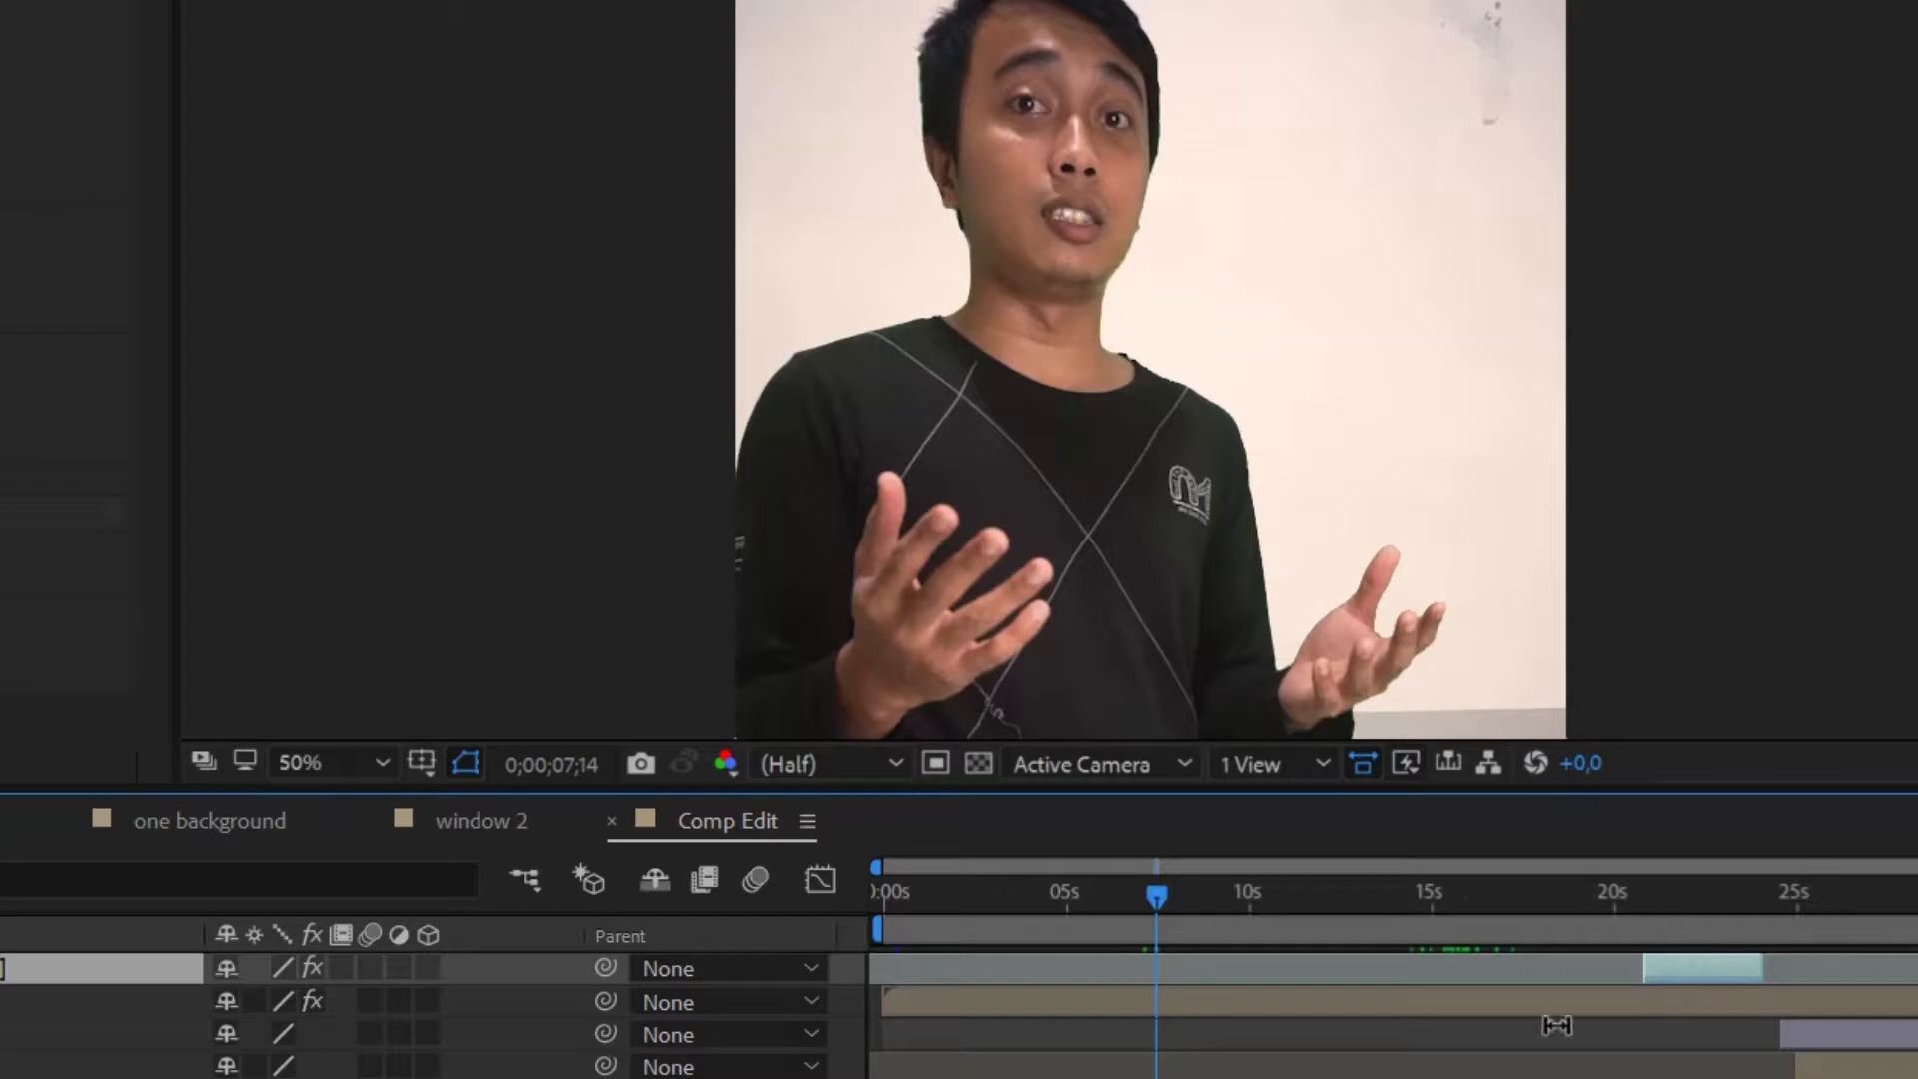
left_click(1491, 899)
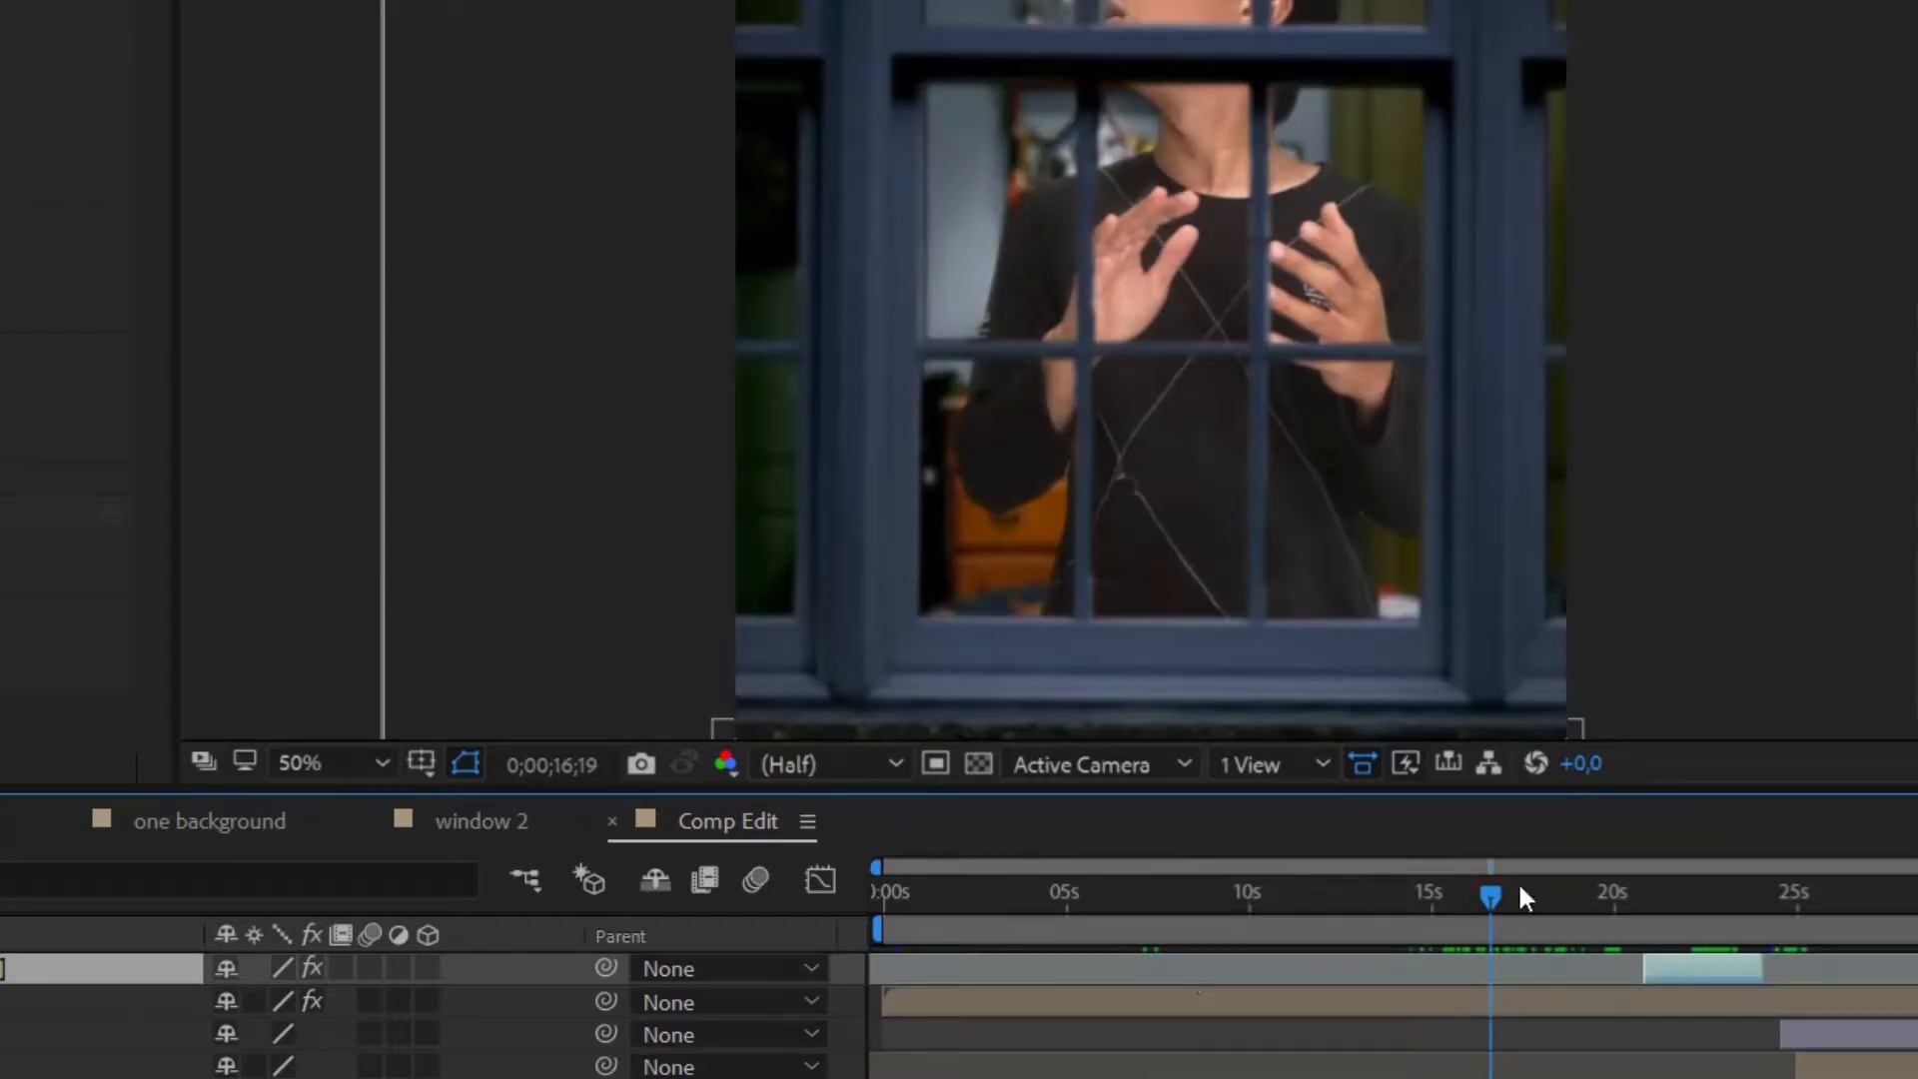
left_click_drag(1515, 885, 1566, 885)
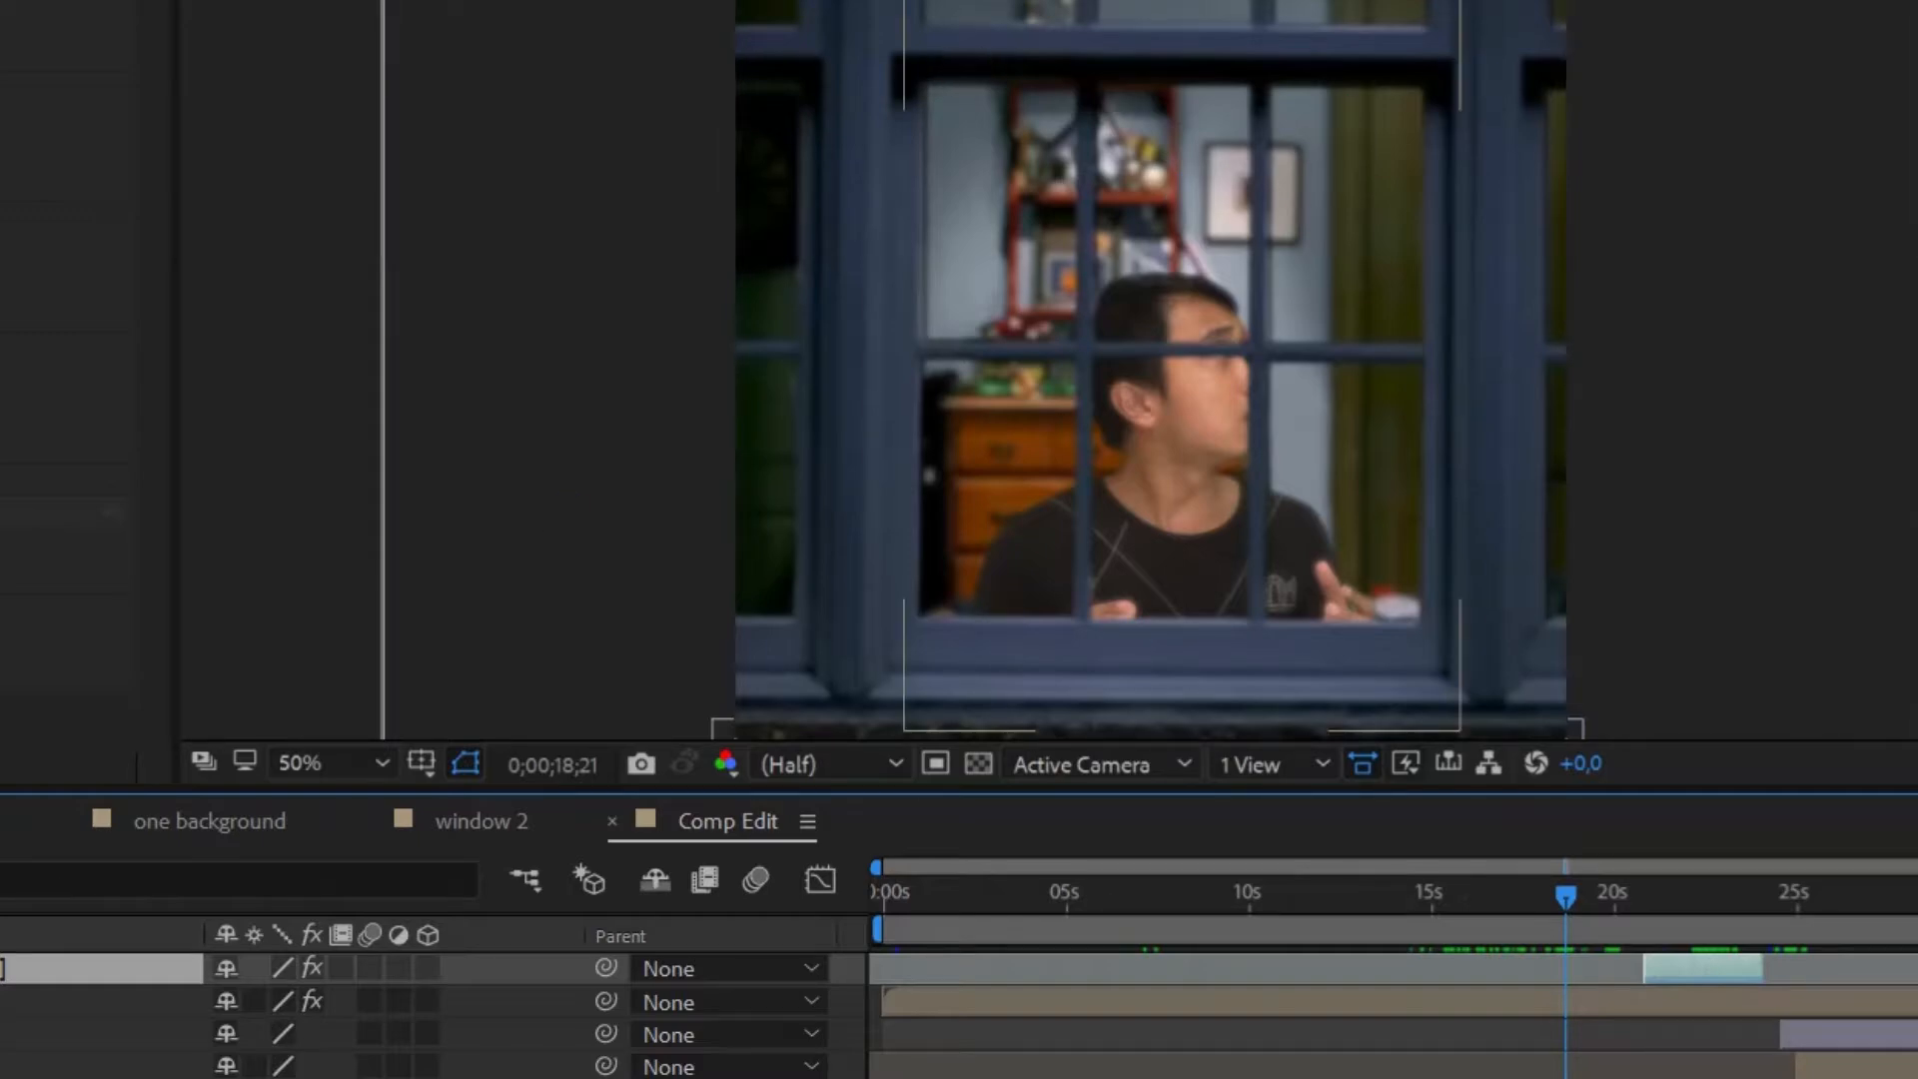
Toggle the WINDOW 3.psd layer's visibility at 0;00;18;21 to compare the shot with and without the window frame
key("space")
left_click(1150, 12)
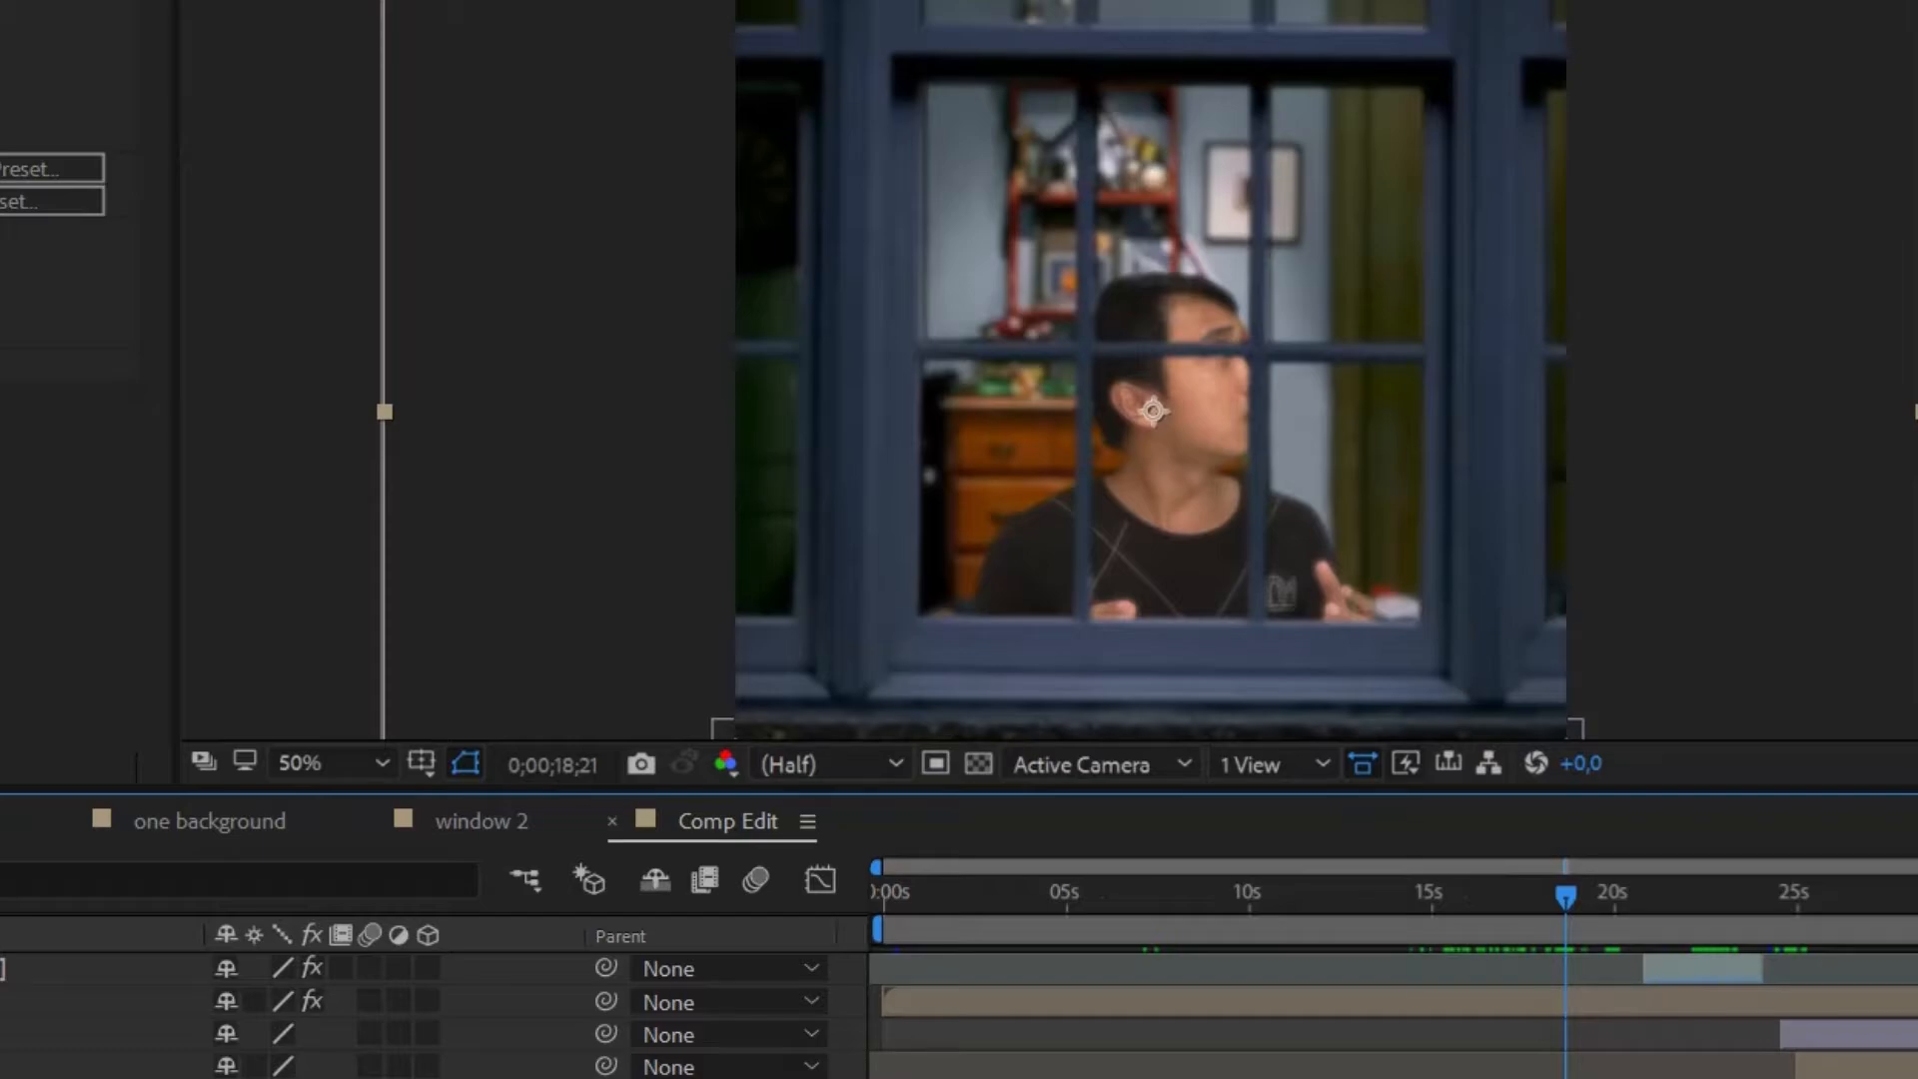
left_click(1150, 12)
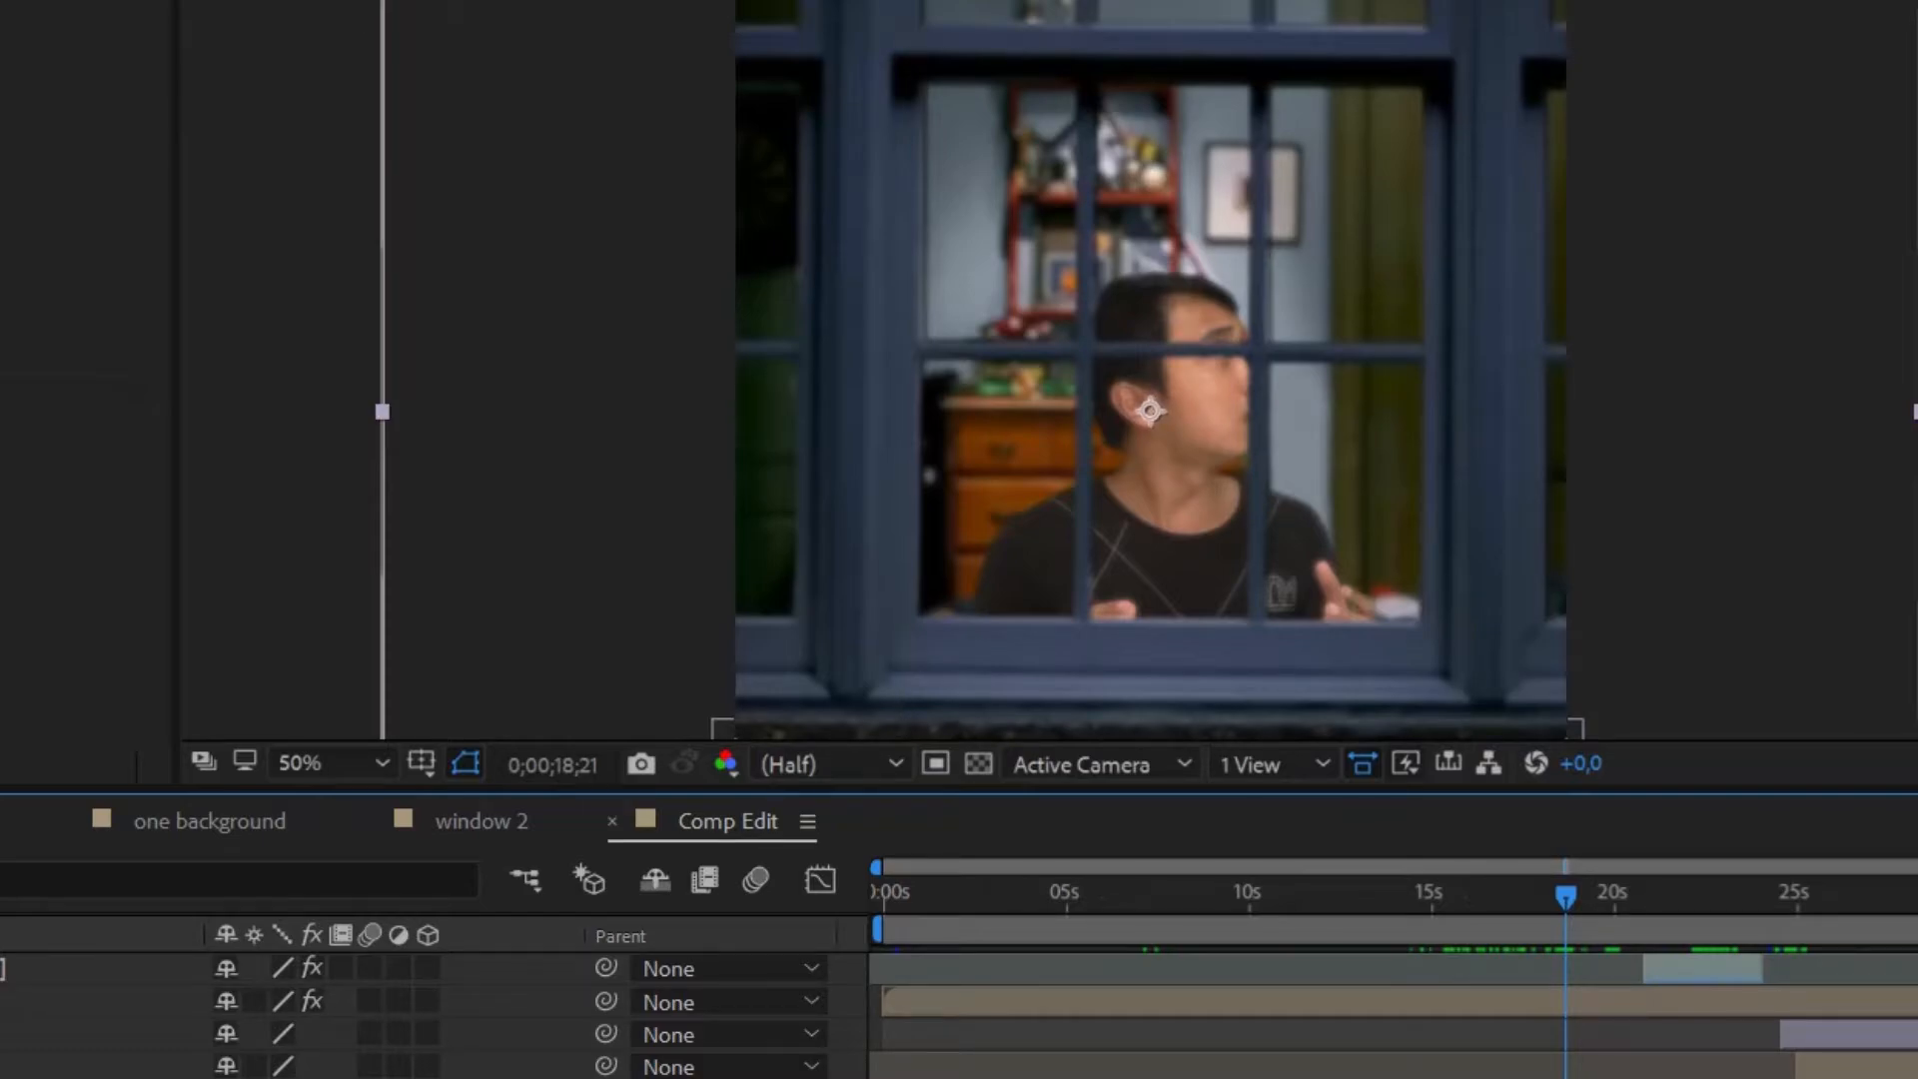
key("ctrl+alt+shift+v")
key("ctrl+alt+shift+v")
key("ctrl+alt+shift+v")
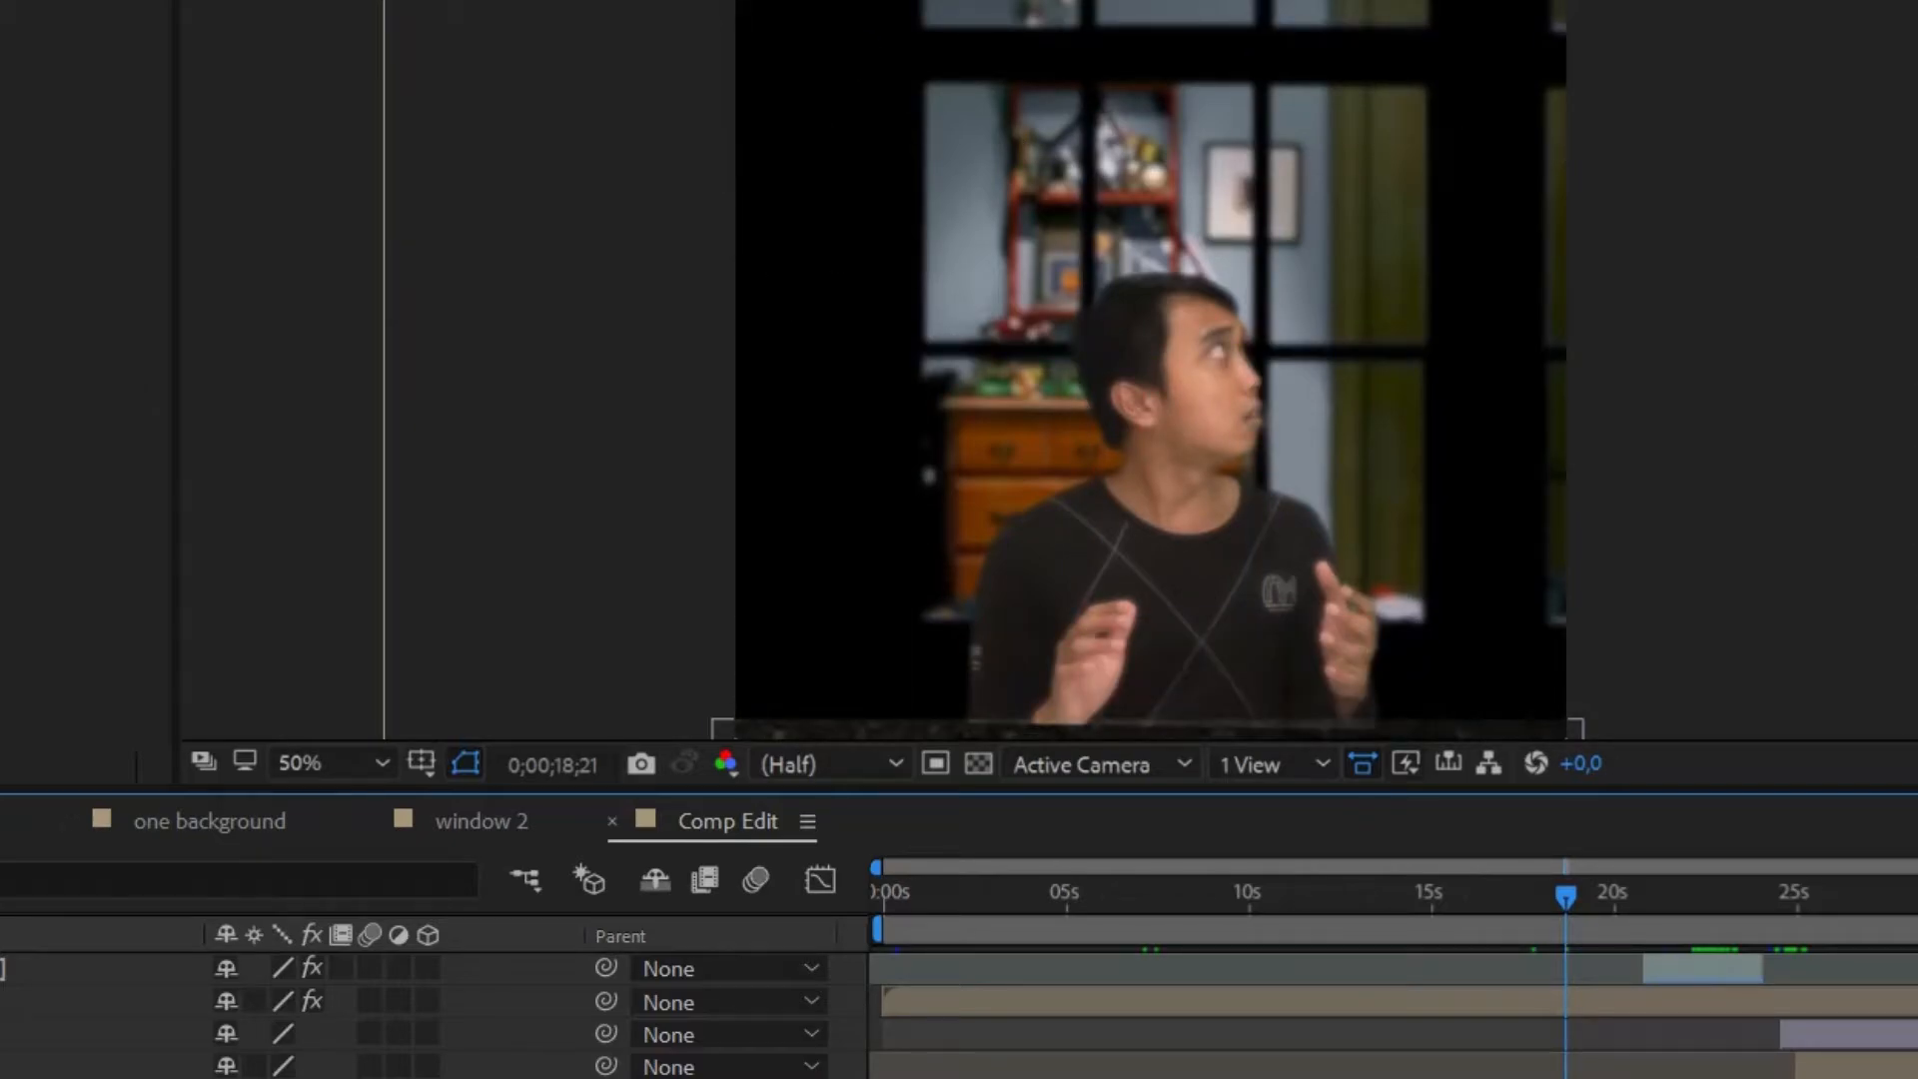
key("ctrl+alt+shift+v")
key("ctrl+alt+shift+v")
key("ctrl+alt+shift+v")
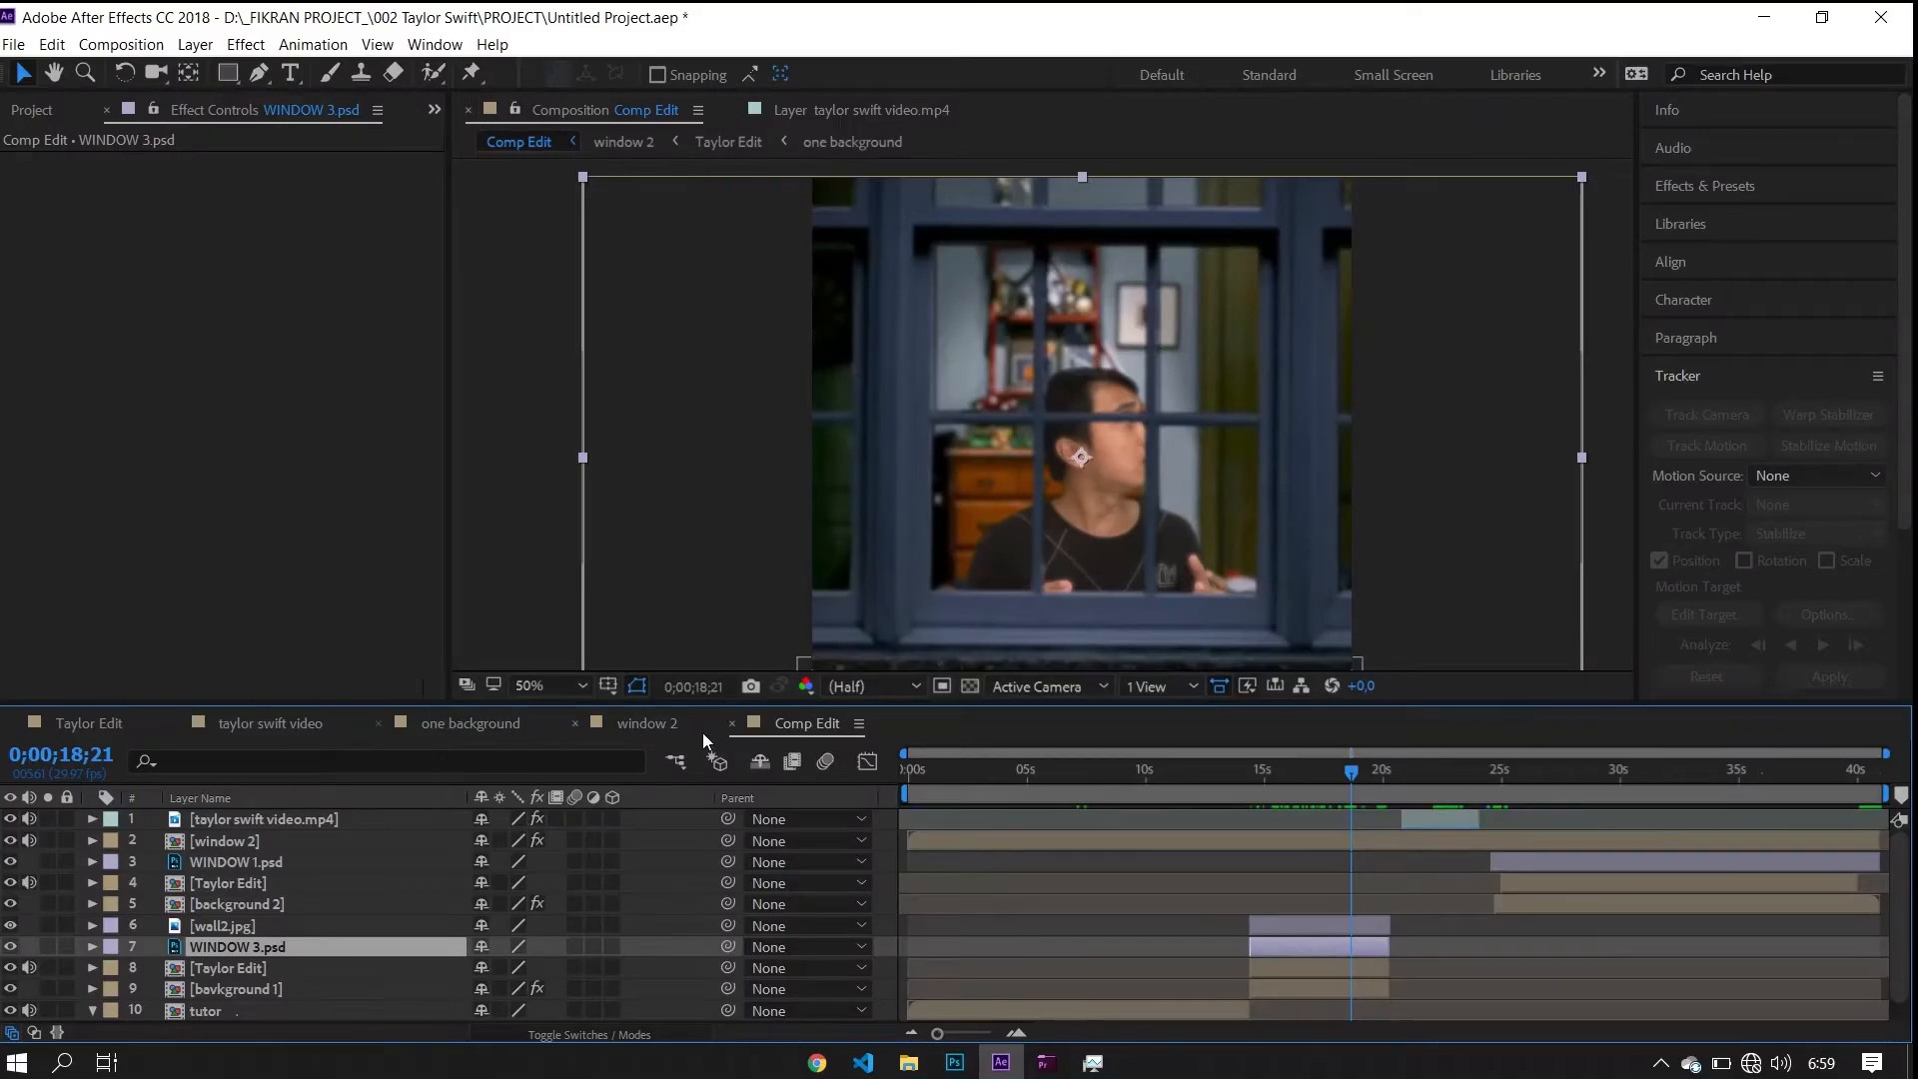
Go to 0;00;22;27 in Comp Edit and select the taylor swift video.mp4 layer to display its mask
left_click_drag(1432, 774, 1451, 781)
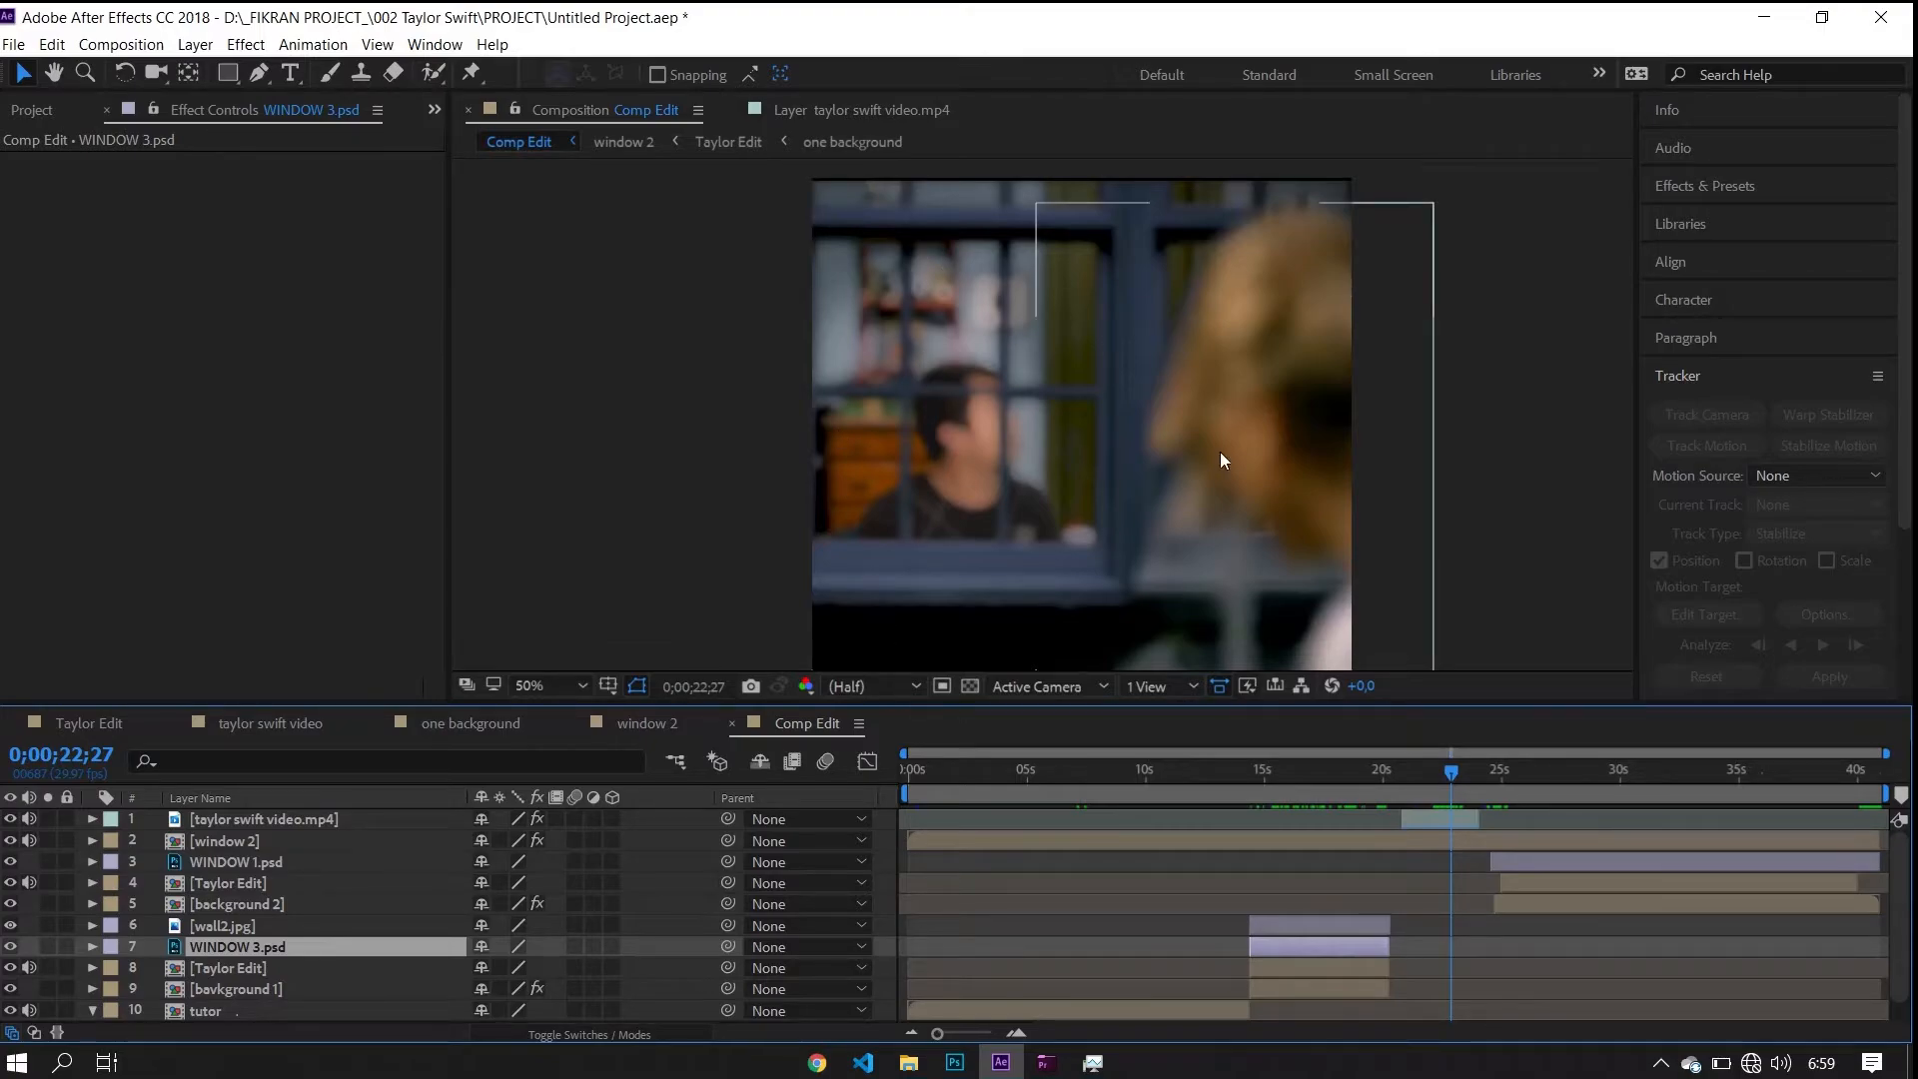
scroll(1445, 882, "down", 1)
scroll(1445, 882, "up", 1)
left_click(1354, 840)
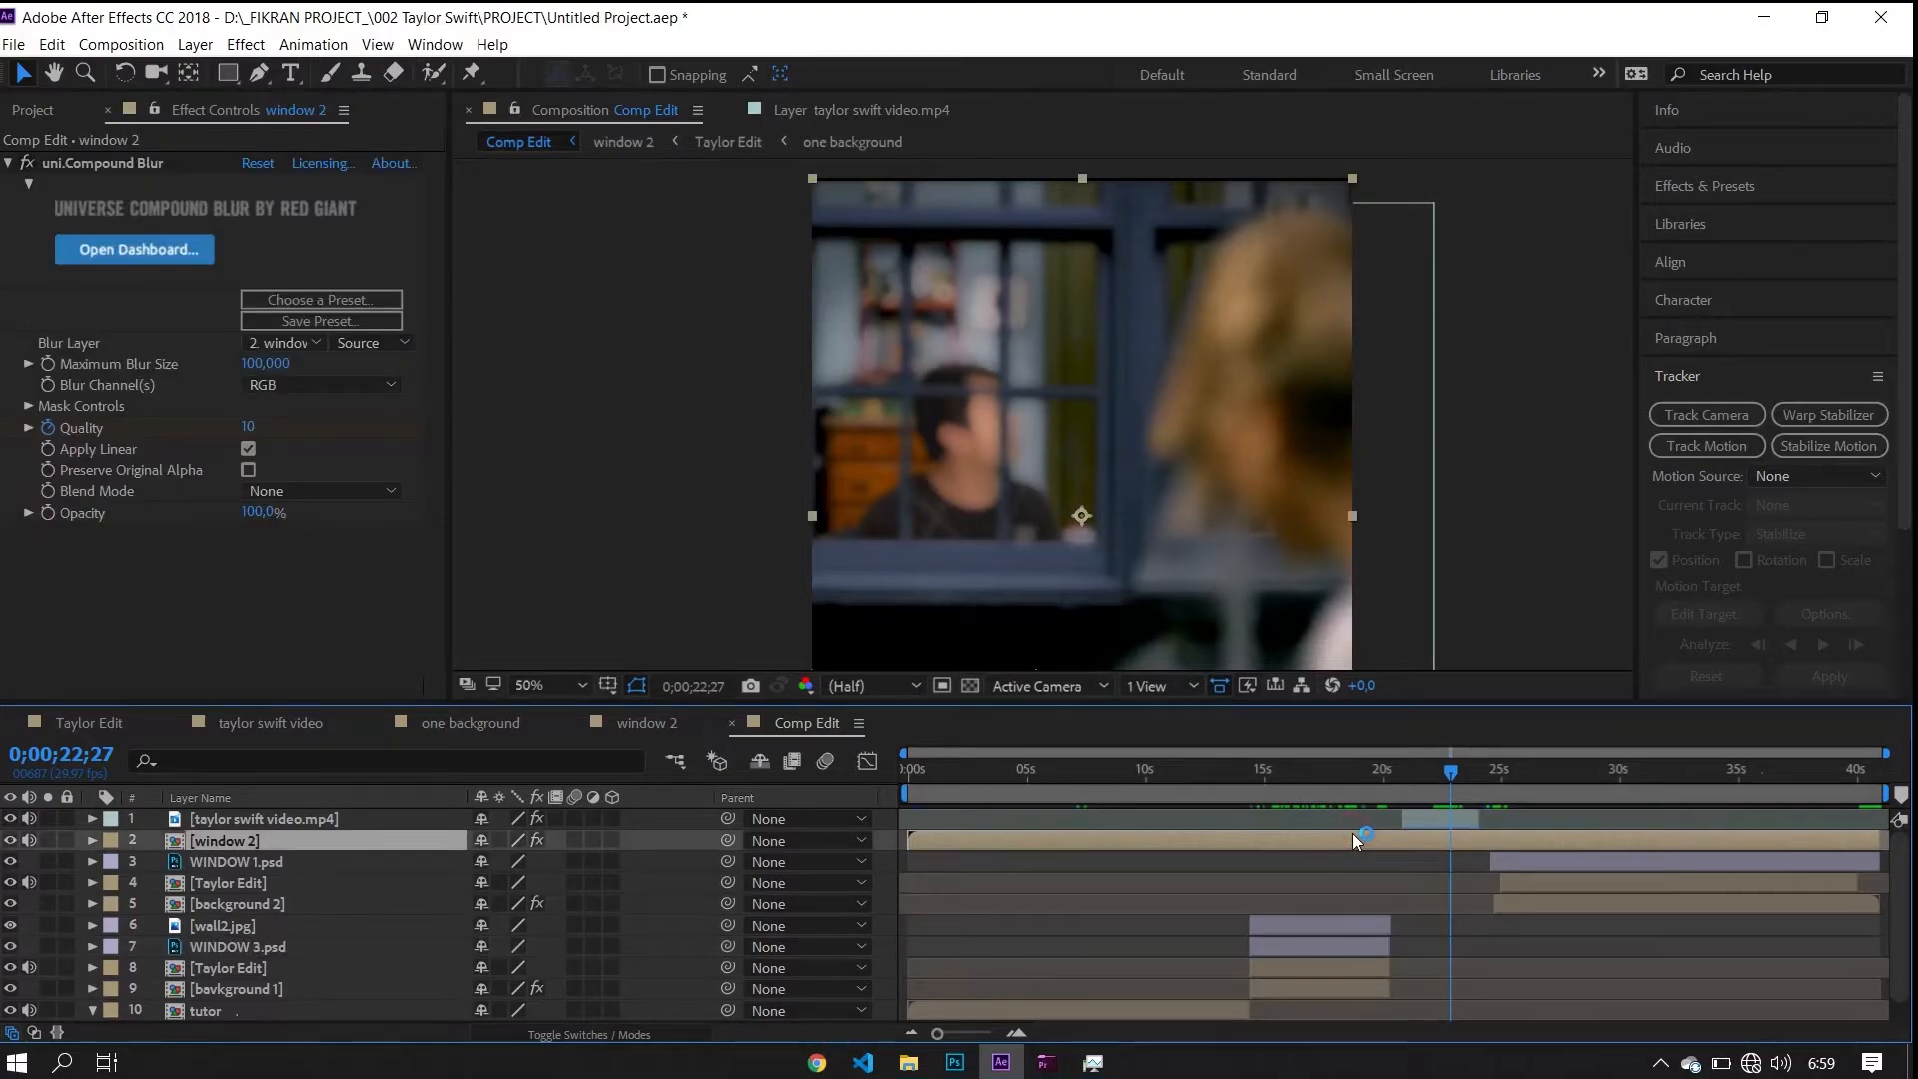
left_click(1452, 819)
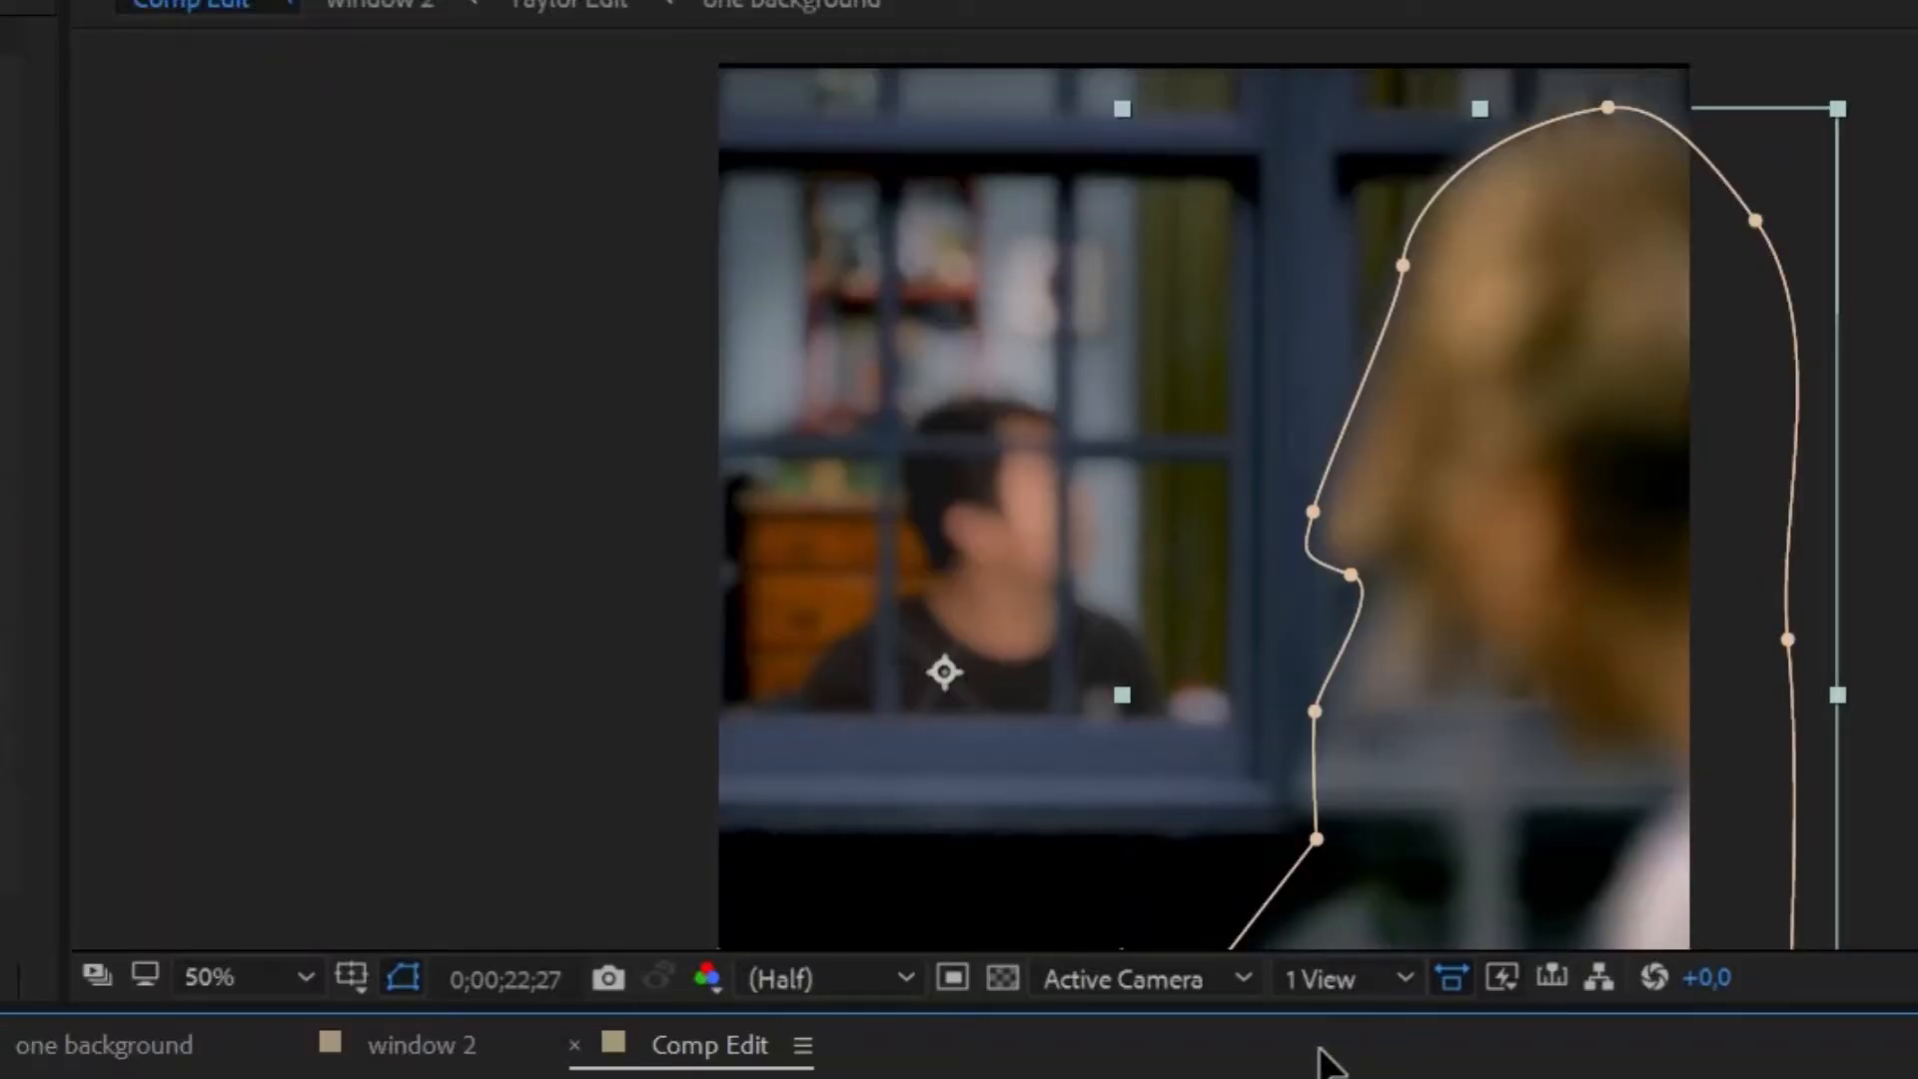
Step frame by frame back to 0;00;20;24 and forward past 0;00;22;05 to examine the mask following the blurred woman
left_click(981, 401)
key("Page_Up")
key("Page_Up")
key("Page_Up")
key("Page_Up")
key("Page_Up")
key("Page_Up")
key("Page_Up")
key("Page_Up")
key("Page_Up")
key("Page_Up")
key("Page_Up")
key("Page_Up")
key("Page_Up")
key("Page_Up")
key("Page_Up")
key("Page_Up")
key("Page_Up")
key("Page_Up")
key("Page_Up")
key("Page_Up")
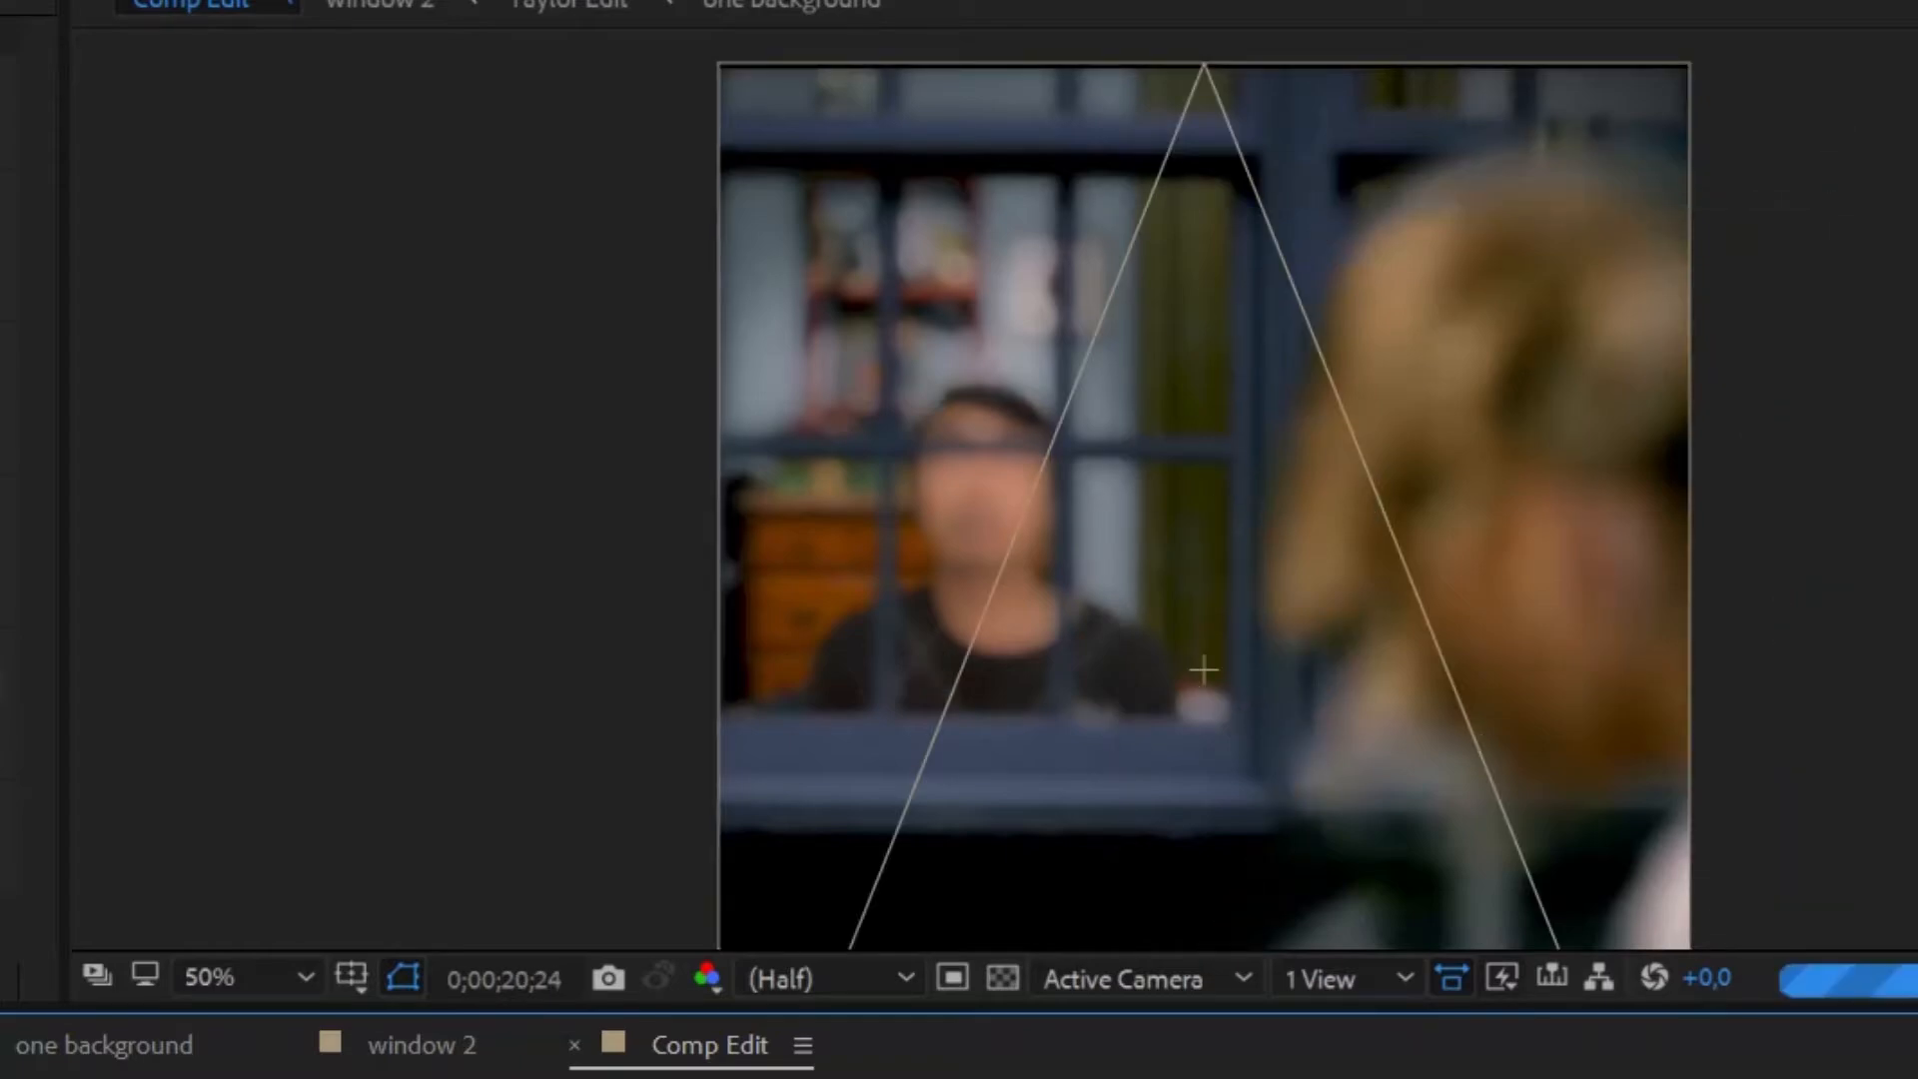
key("Page_Down")
key("Page_Down")
key("Page_Down")
key("Page_Down")
key("Page_Down")
key("Page_Down")
key("Page_Down")
key("Page_Down")
key("Page_Down")
key("Page_Down")
key("Page_Down")
key("Page_Down")
key("Page_Down")
key("Page_Down")
key("Page_Down")
key("Page_Down")
key("Page_Down")
key("Page_Down")
key("Page_Down")
key("Page_Down")
key("Page_Down")
key("Page_Down")
key("Page_Down")
key("Page_Down")
key("Page_Down")
key("Page_Down")
key("Page_Down")
key("Page_Down")
key("Page_Down")
key("Page_Down")
key("Page_Down")
key("Page_Down")
key("Page_Down")
key("Page_Down")
key("Page_Down")
key("Page_Down")
key("Page_Down")
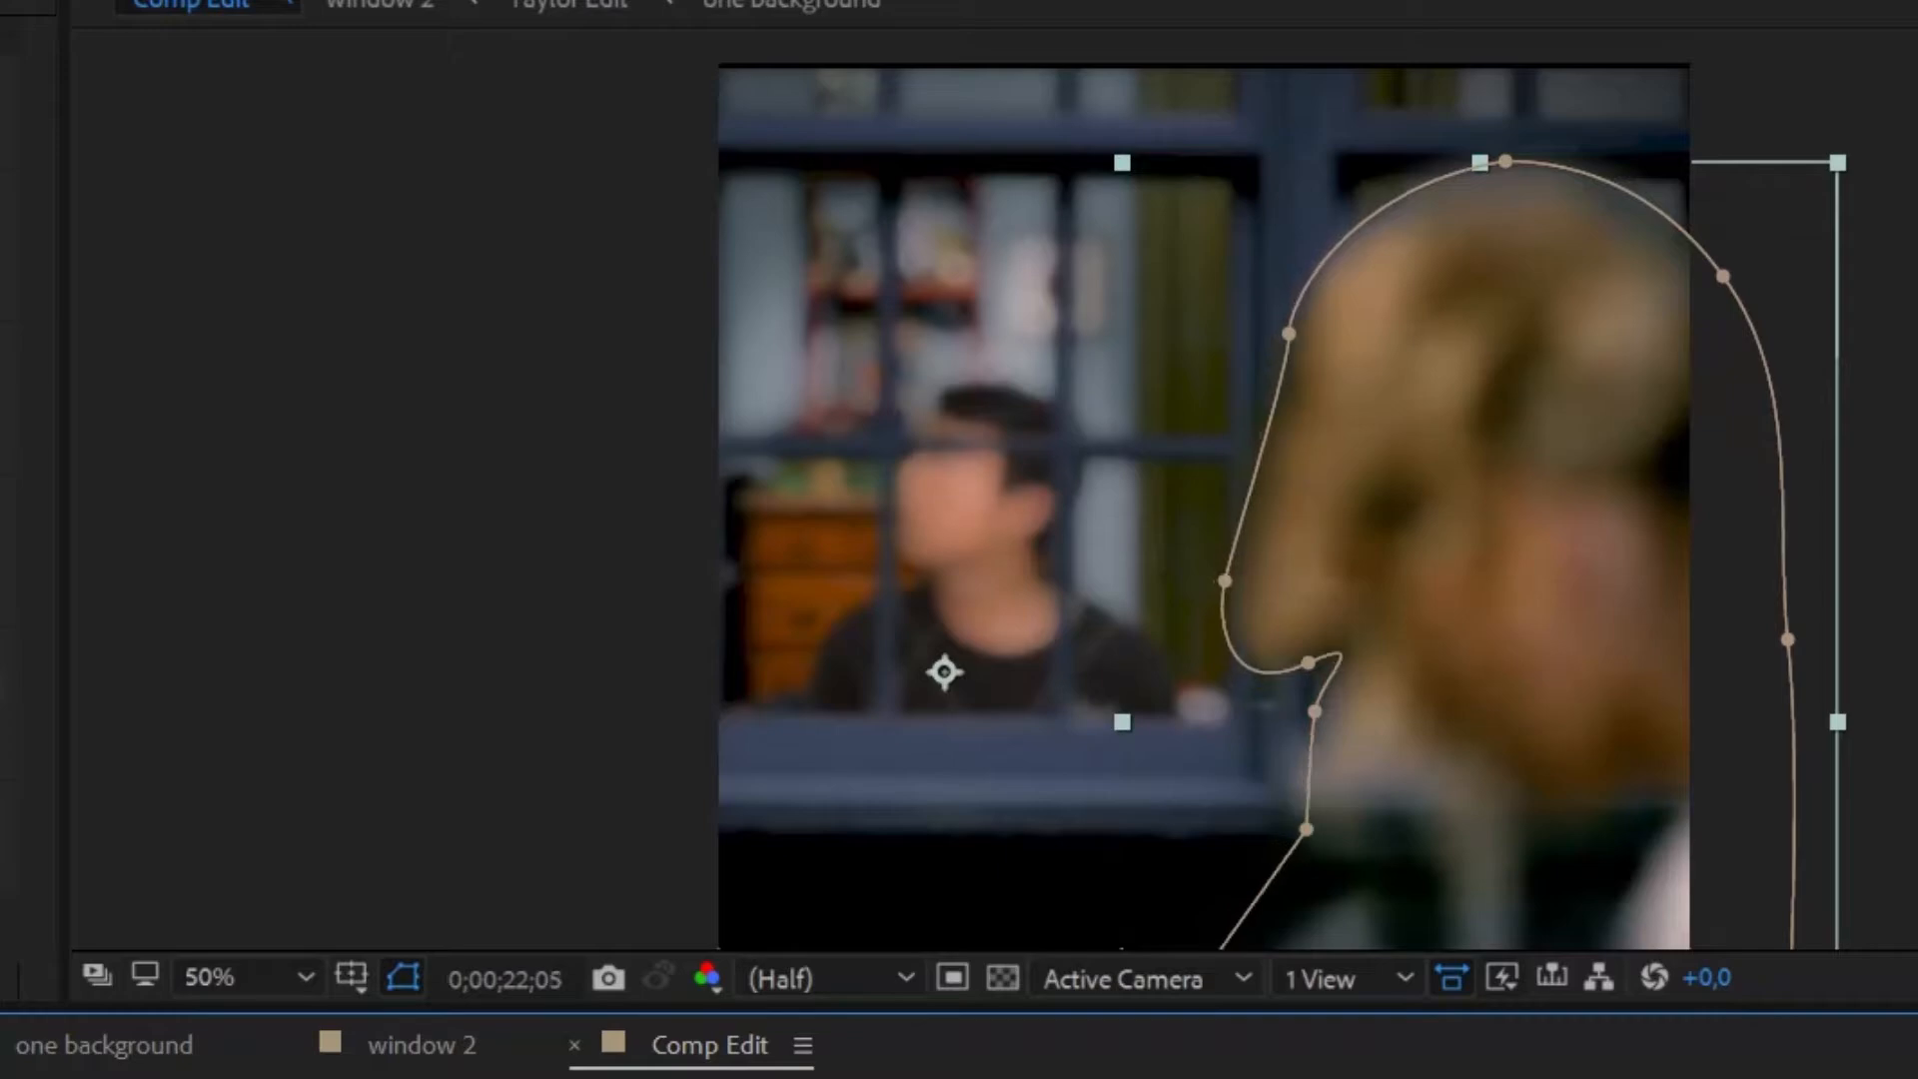
key("Page_Down")
key("Page_Down")
key("Page_Down")
key("Page_Down")
key("Page_Down")
key("Page_Down")
key("Page_Down")
key("Page_Down")
View the taylor swift video.mp4 layer on its own over the transparency grid and step back through its animated mask
left_click(929, 2)
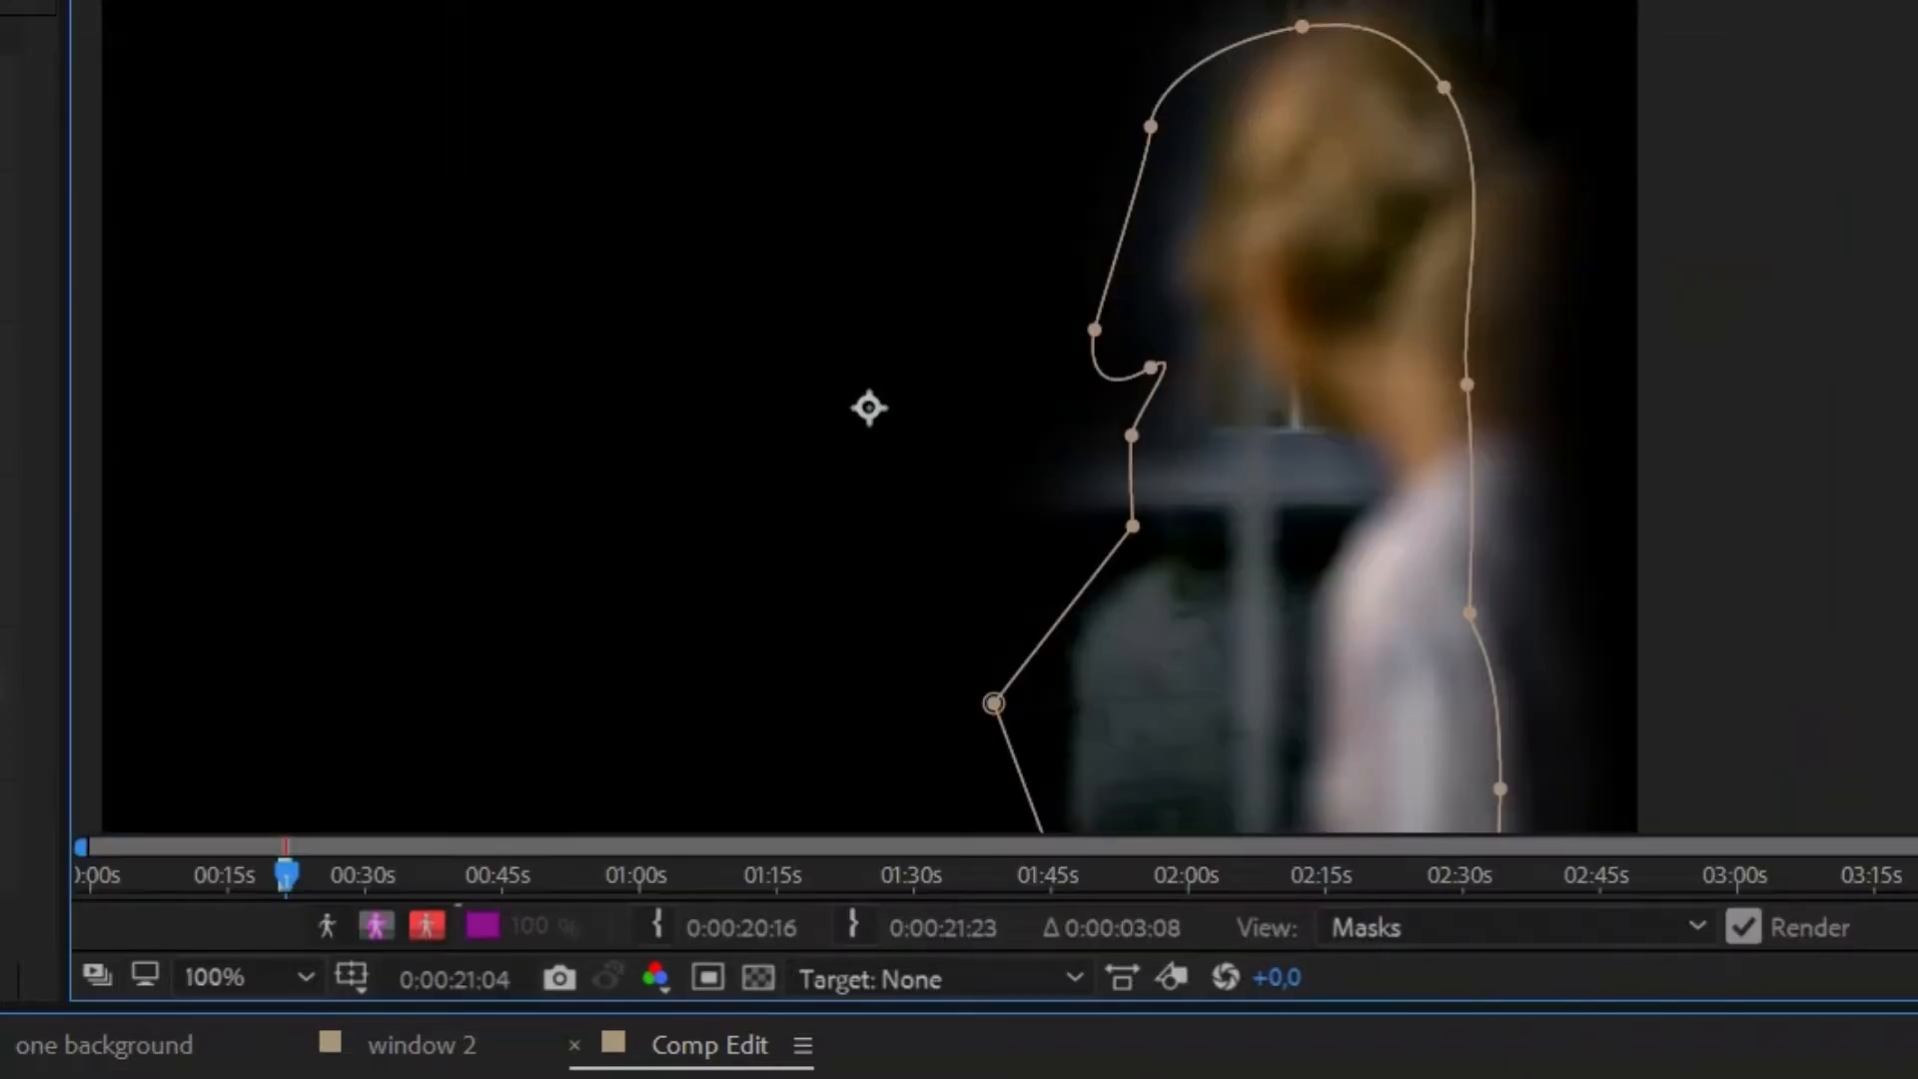
left_click(760, 977)
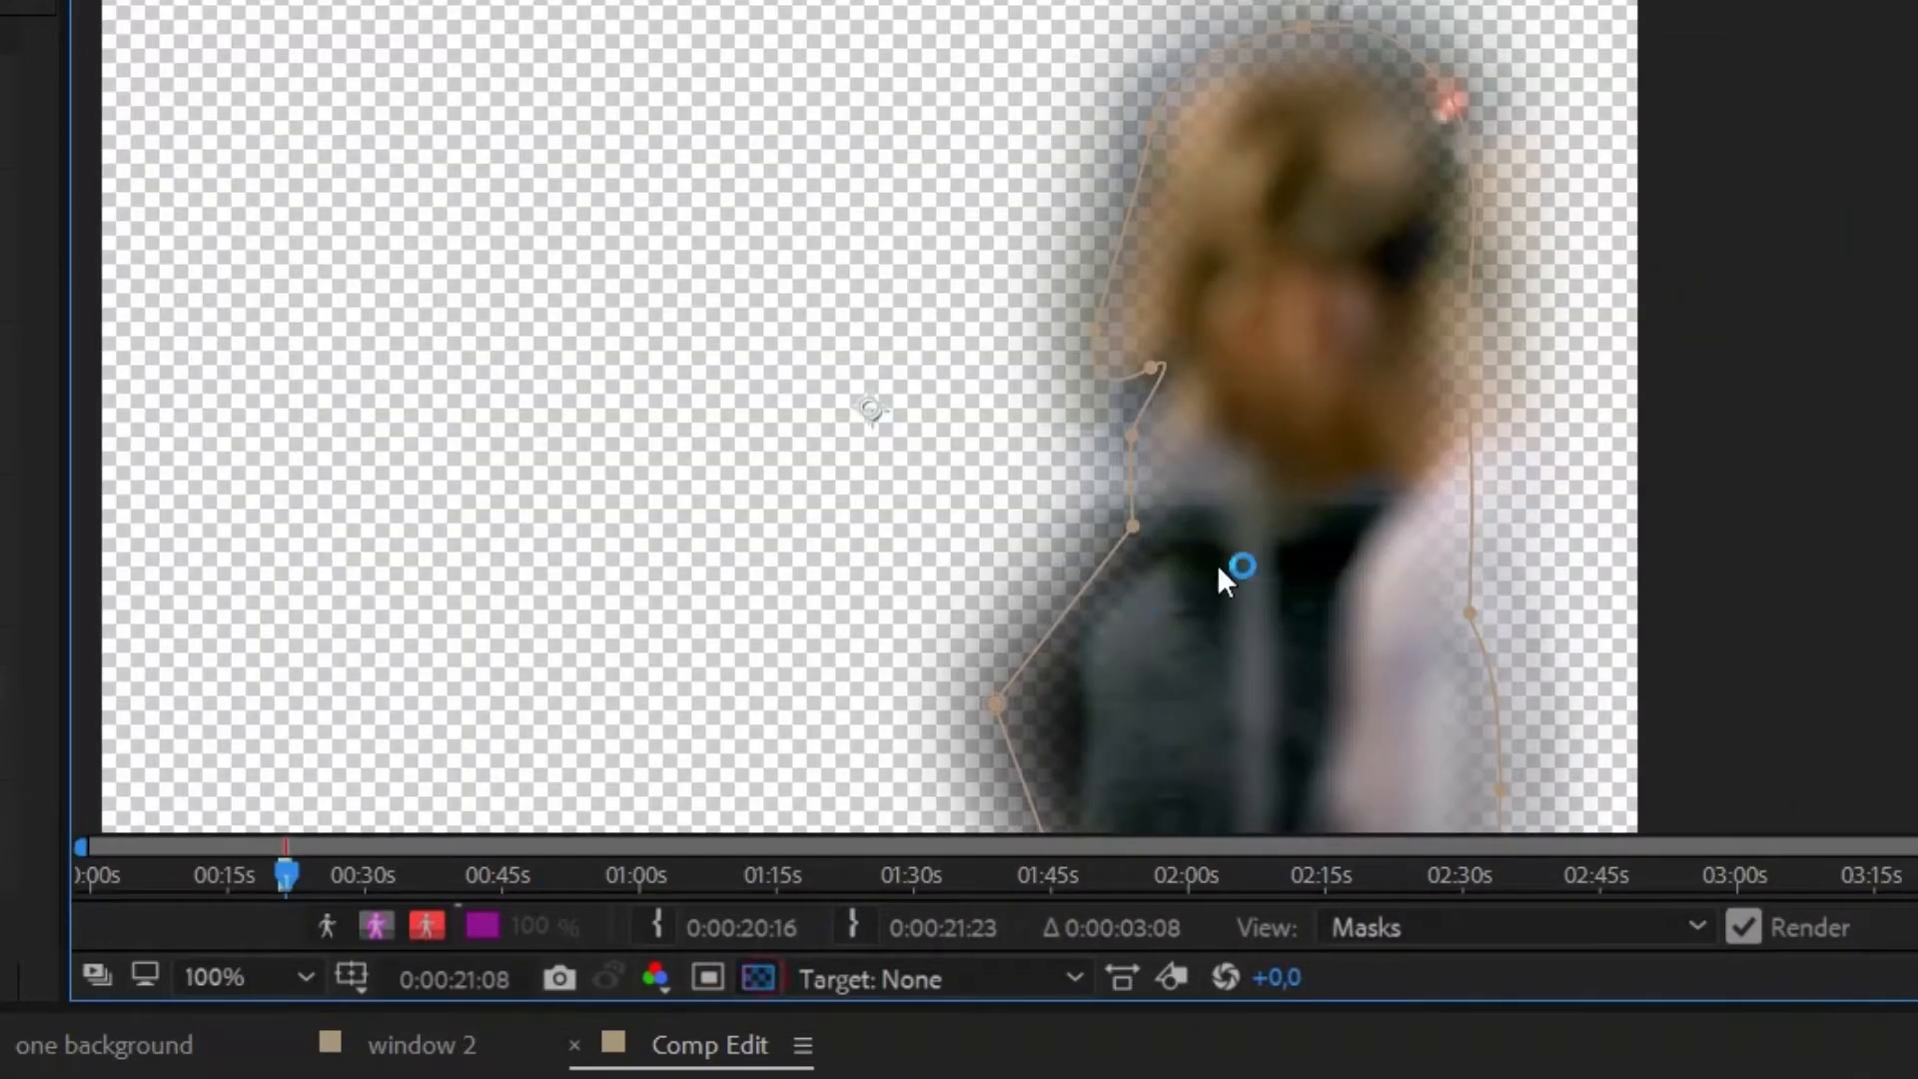
key("Page_Up")
key("Page_Up")
key("Page_Up")
key("Page_Up")
key("Page_Up")
key("Page_Up")
key("Page_Up")
key("Page_Up")
key("Page_Up")
key("Page_Up")
key("Page_Up")
key("Page_Up")
key("Page_Up")
key("Page_Up")
key("Page_Up")
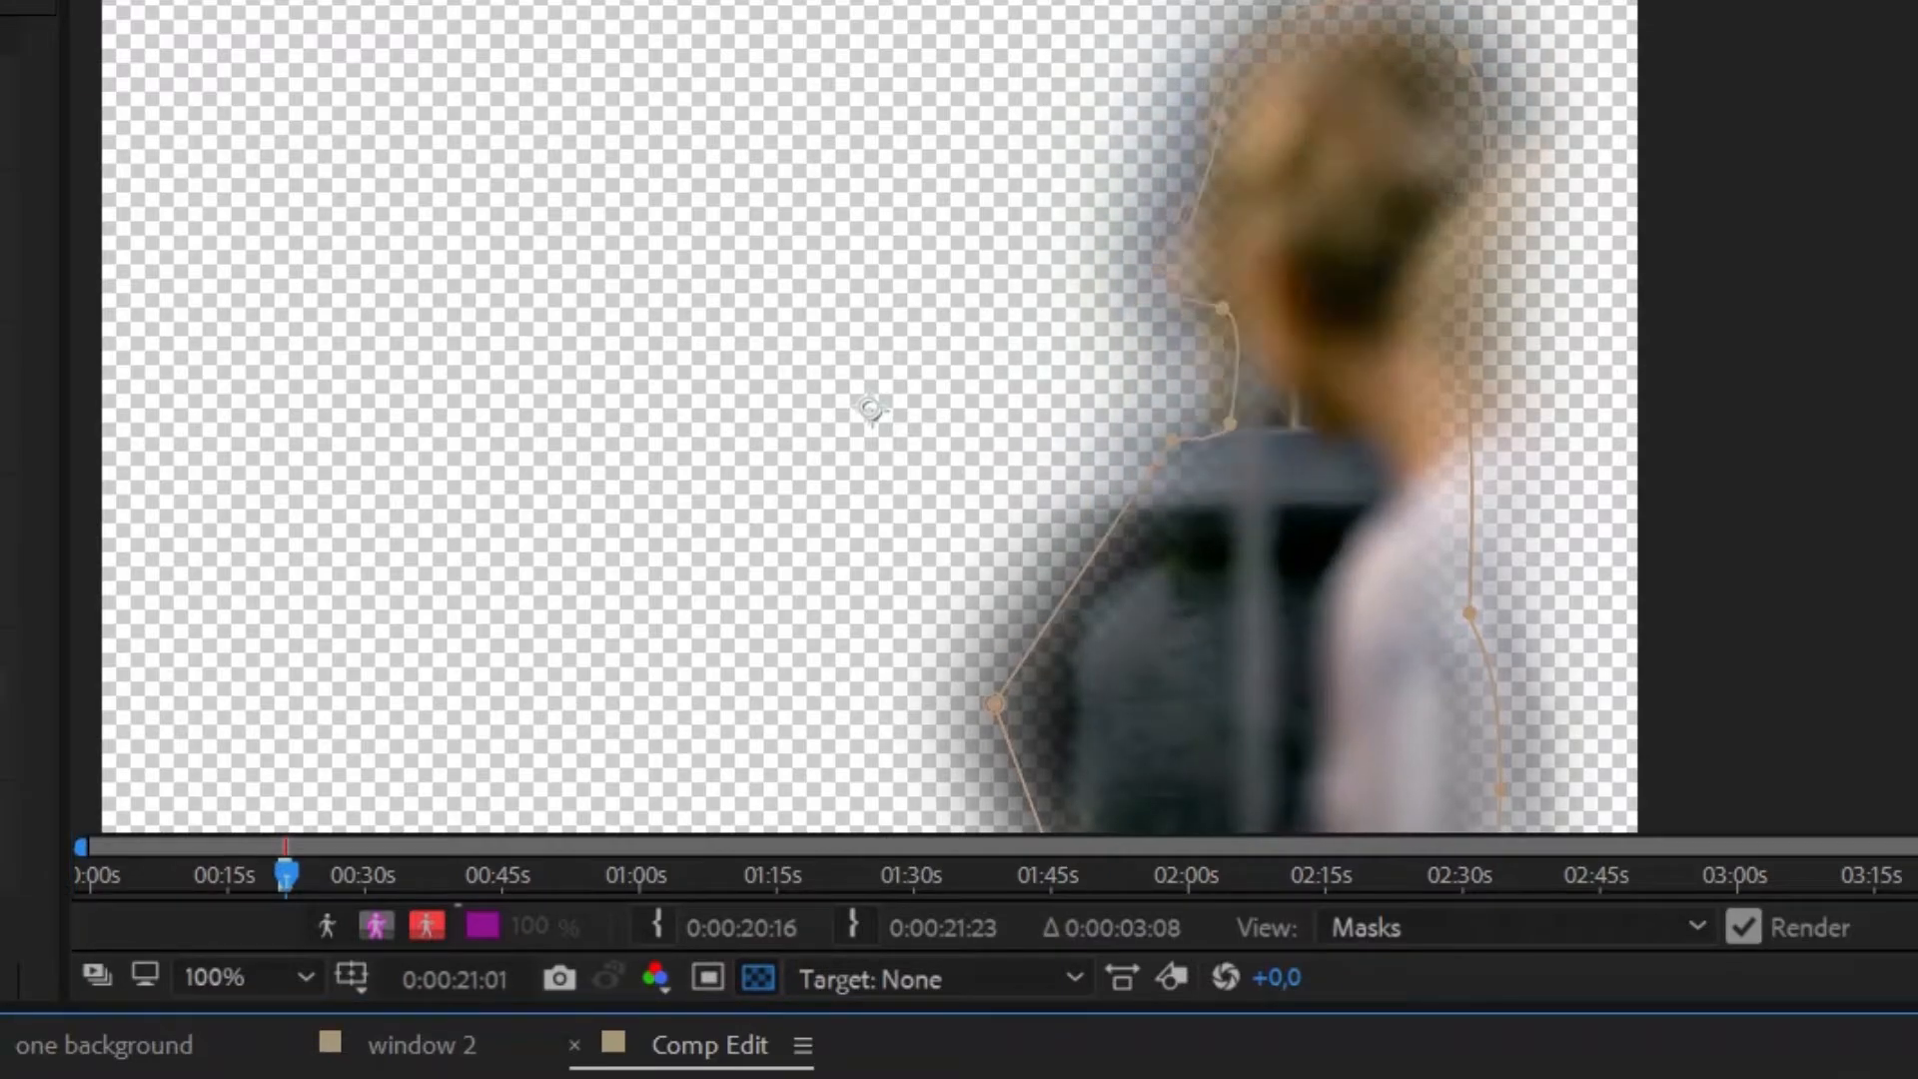
Play the isolated taylor swift video.mp4 layer from 0:00:21:01 and step back through its mask frame by frame from 0:00:21:14
key("space")
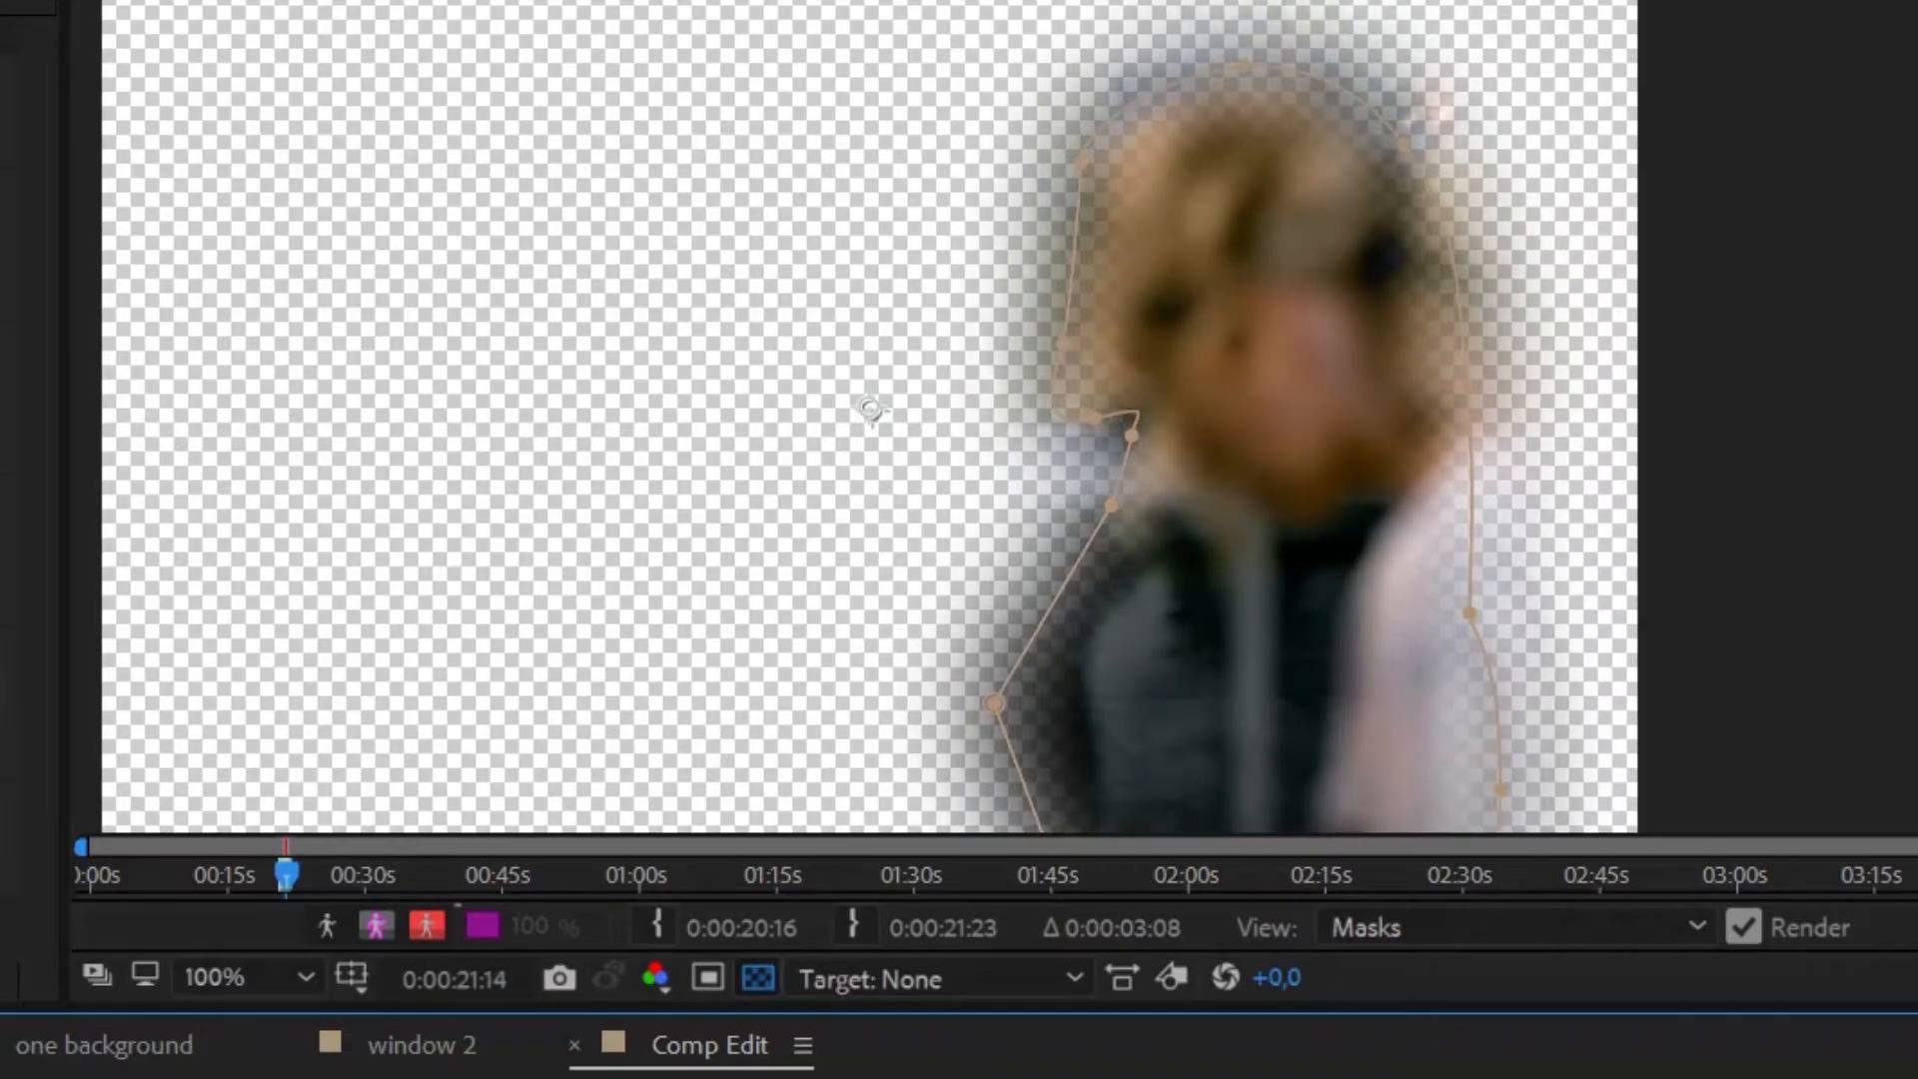
key("Page_Up")
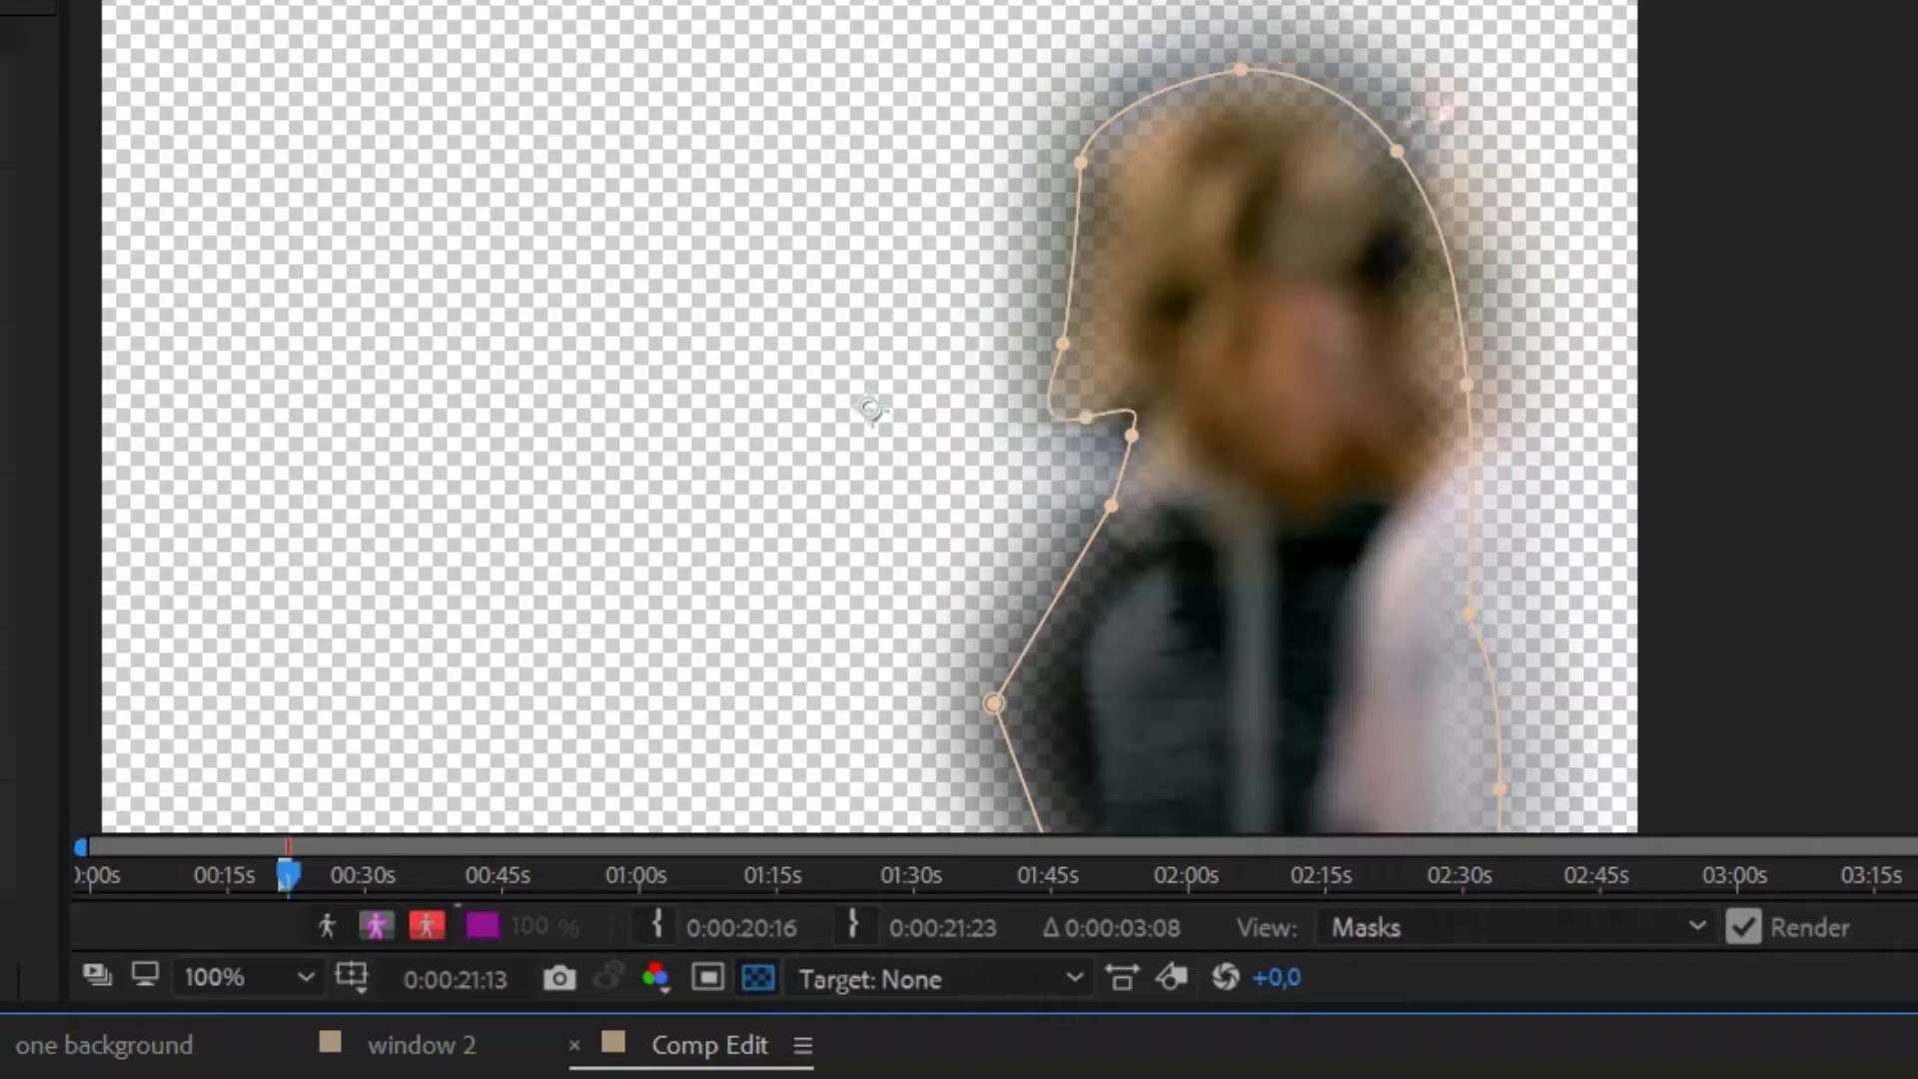
key("Page_Up")
key("Page_Up")
key("Page_Up")
key("Page_Up")
key("Page_Up")
key("Page_Up")
key("Page_Up")
key("Page_Up")
key("Page_Up")
key("Page_Up")
key("Page_Up")
key("Page_Up")
key("Page_Up")
key("Page_Up")
key("Page_Up")
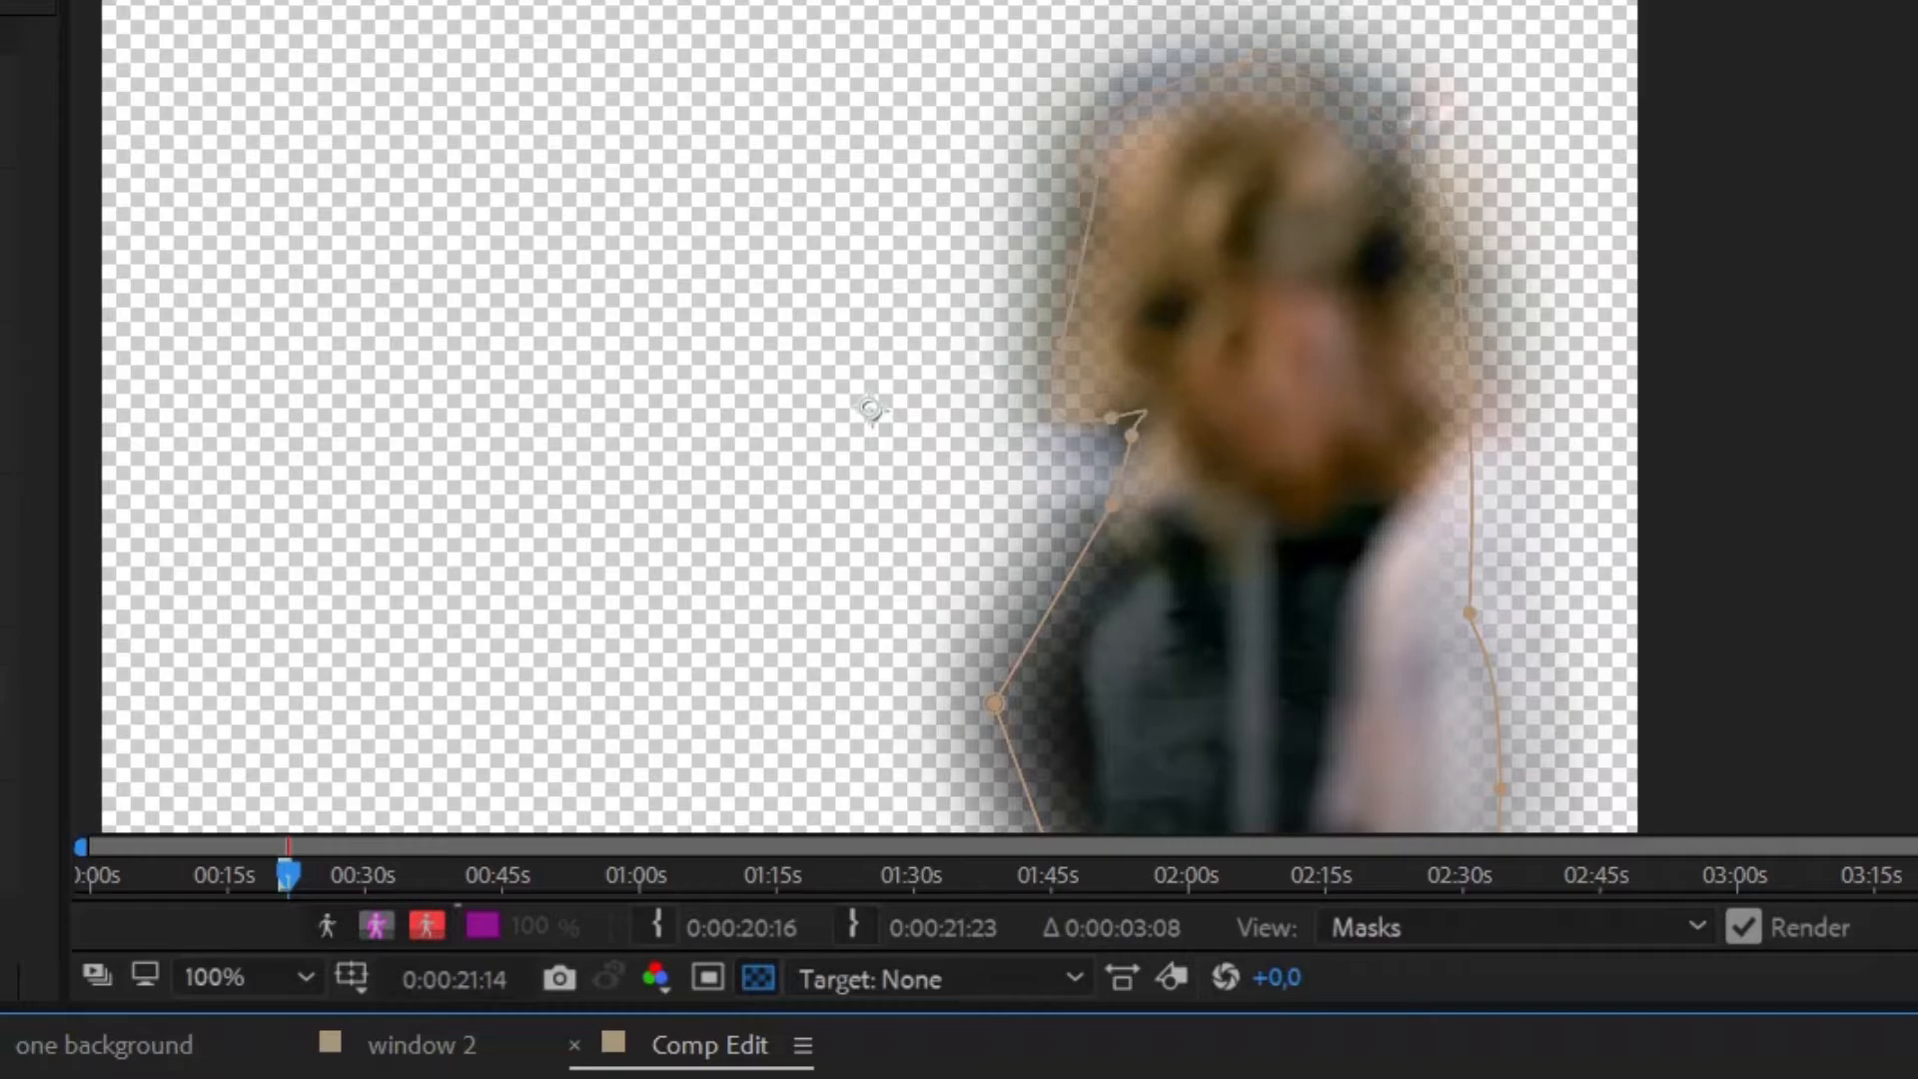
key("Page_Up")
Step forward and back to 0:00:21:04 to examine how the mask outline follows the woman's turning head
key("Page_Down")
key("Page_Down")
key("Page_Down")
key("Page_Down")
key("Page_Down")
key("Page_Down")
key("Page_Down")
key("Page_Down")
key("Page_Down")
key("Page_Down")
key("Page_Down")
key("Page_Down")
key("Page_Down")
key("Page_Down")
key("Page_Down")
key("Page_Down")
key("Page_Down")
key("Page_Up")
key("Page_Up")
key("Page_Up")
key("Page_Up")
key("Page_Up")
key("Page_Up")
key("Page_Up")
key("Page_Up")
key("Page_Up")
key("Page_Up")
key("Page_Up")
key("Page_Up")
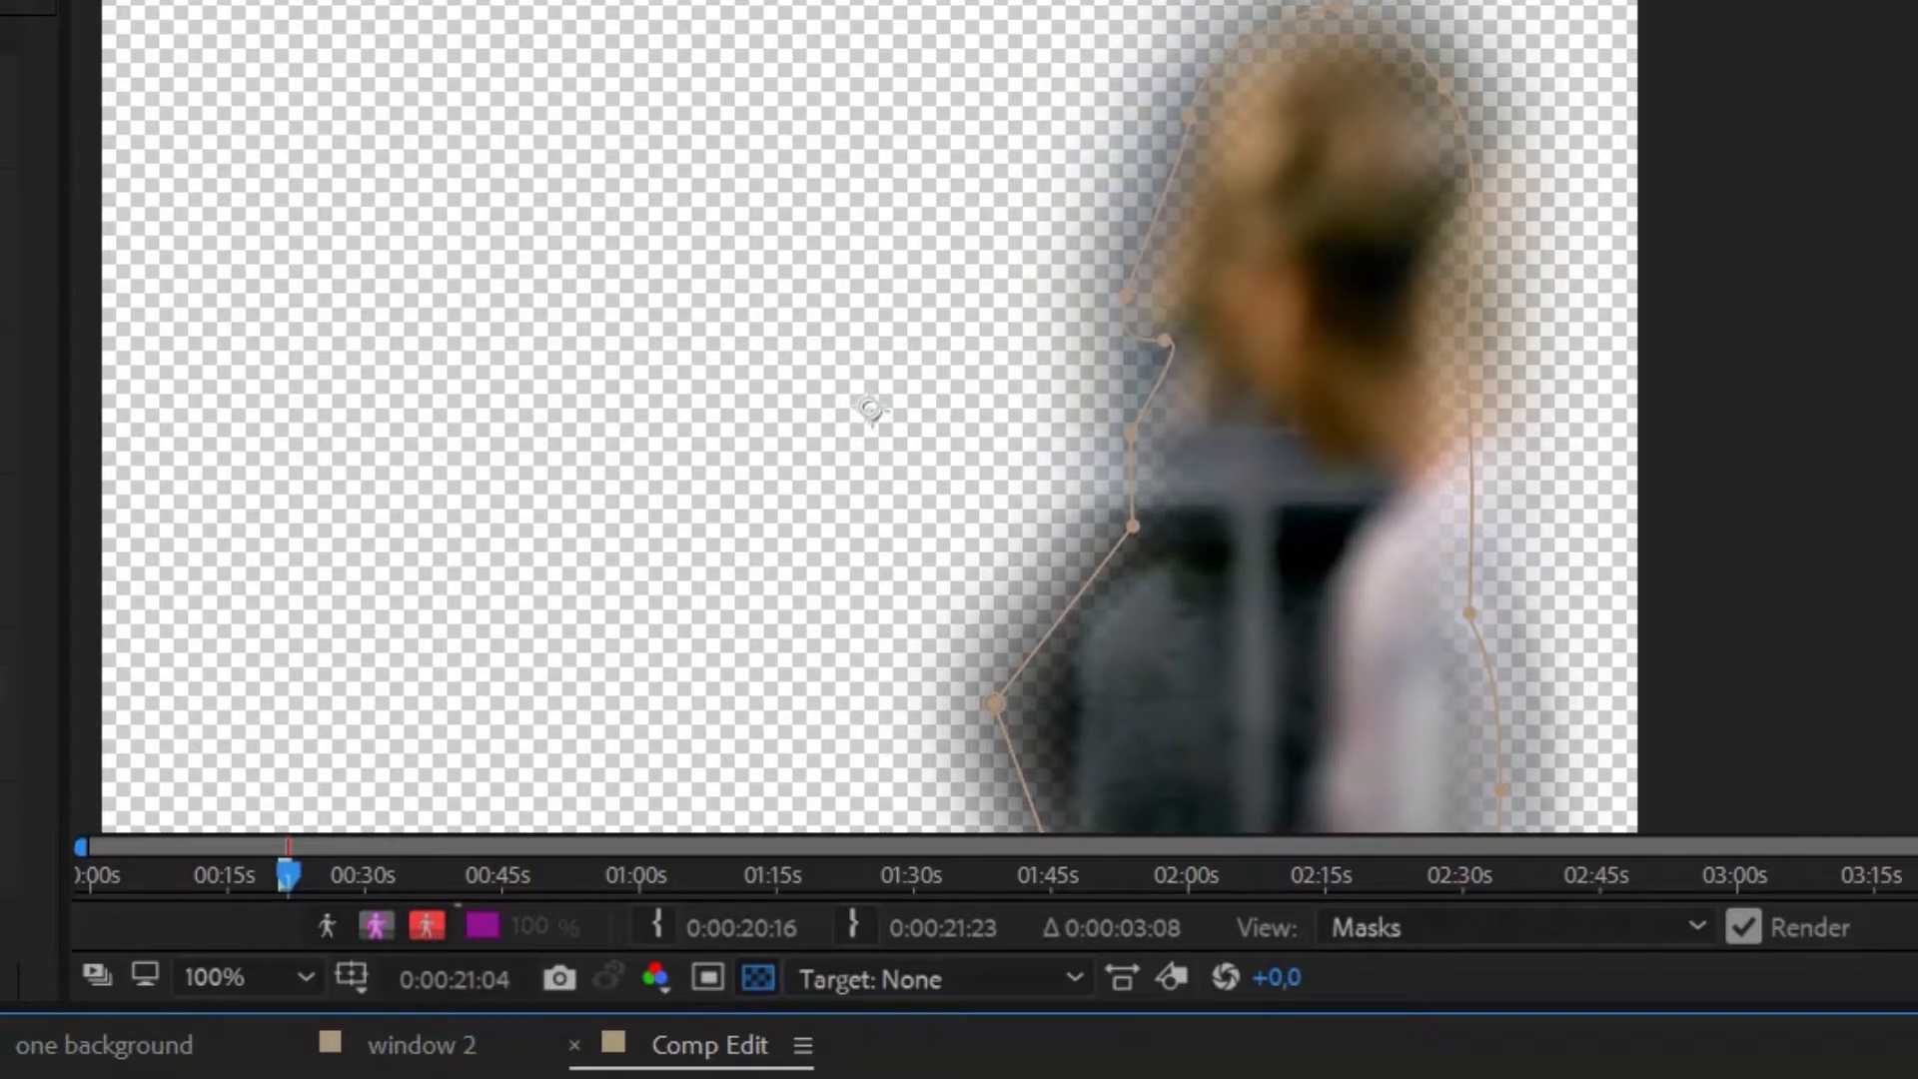
Examine the mask frames after 0:00:21:04, going back to 0:00:20:18 near the start of the clip
key("Page_Down")
key("Page_Down")
key("Page_Down")
key("Page_Down")
key("Page_Down")
key("Page_Down")
key("Page_Down")
key("Page_Down")
key("Page_Up")
key("Page_Up")
key("Page_Up")
key("Page_Up")
key("Page_Up")
key("Page_Up")
key("Page_Up")
key("Page_Up")
key("Page_Up")
key("Page_Up")
key("Page_Up")
key("Page_Up")
key("Page_Up")
key("Page_Up")
key("Page_Up")
key("Page_Up")
key("Page_Up")
key("Page_Up")
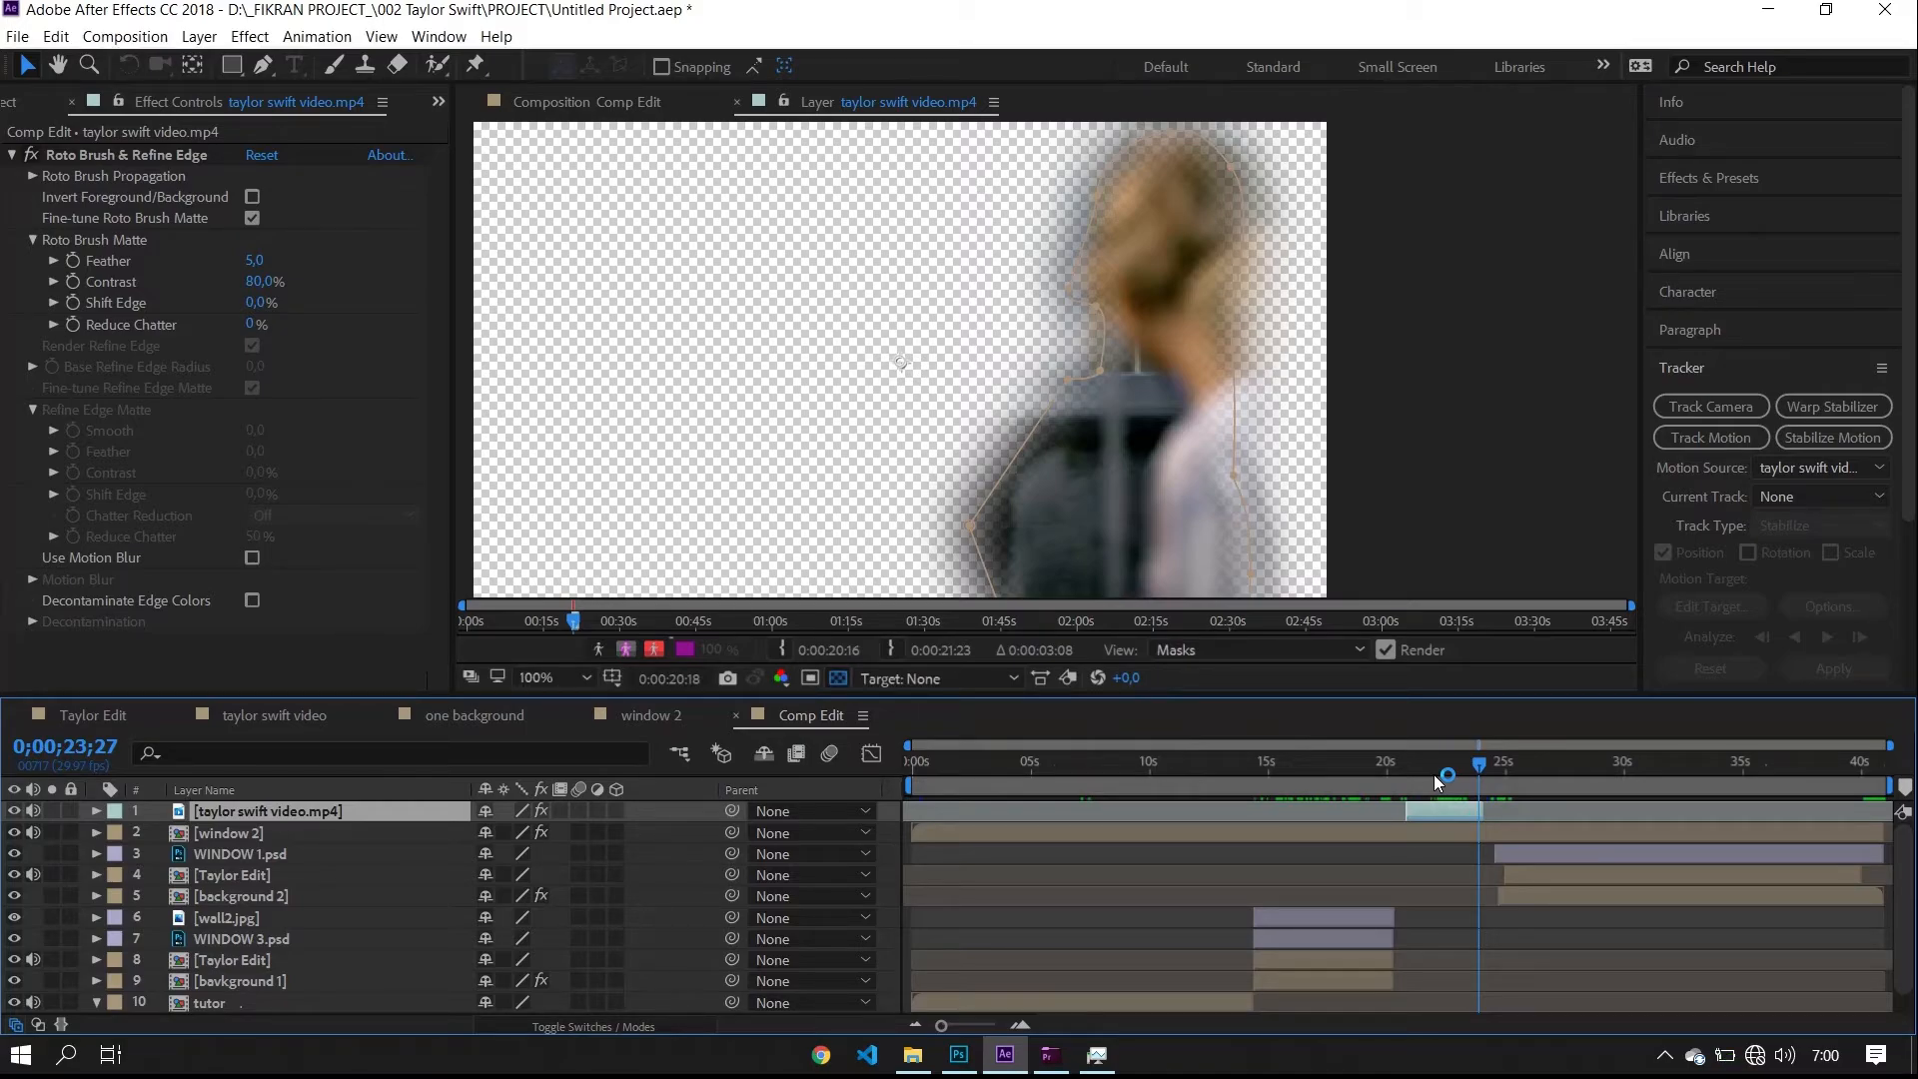
Return to the Comp Edit composition view at 0;00;34;12 and scrub back to 0;00;28;04 to review the sign-holding shot
left_click_drag(1482, 769, 1726, 813)
left_click(638, 104)
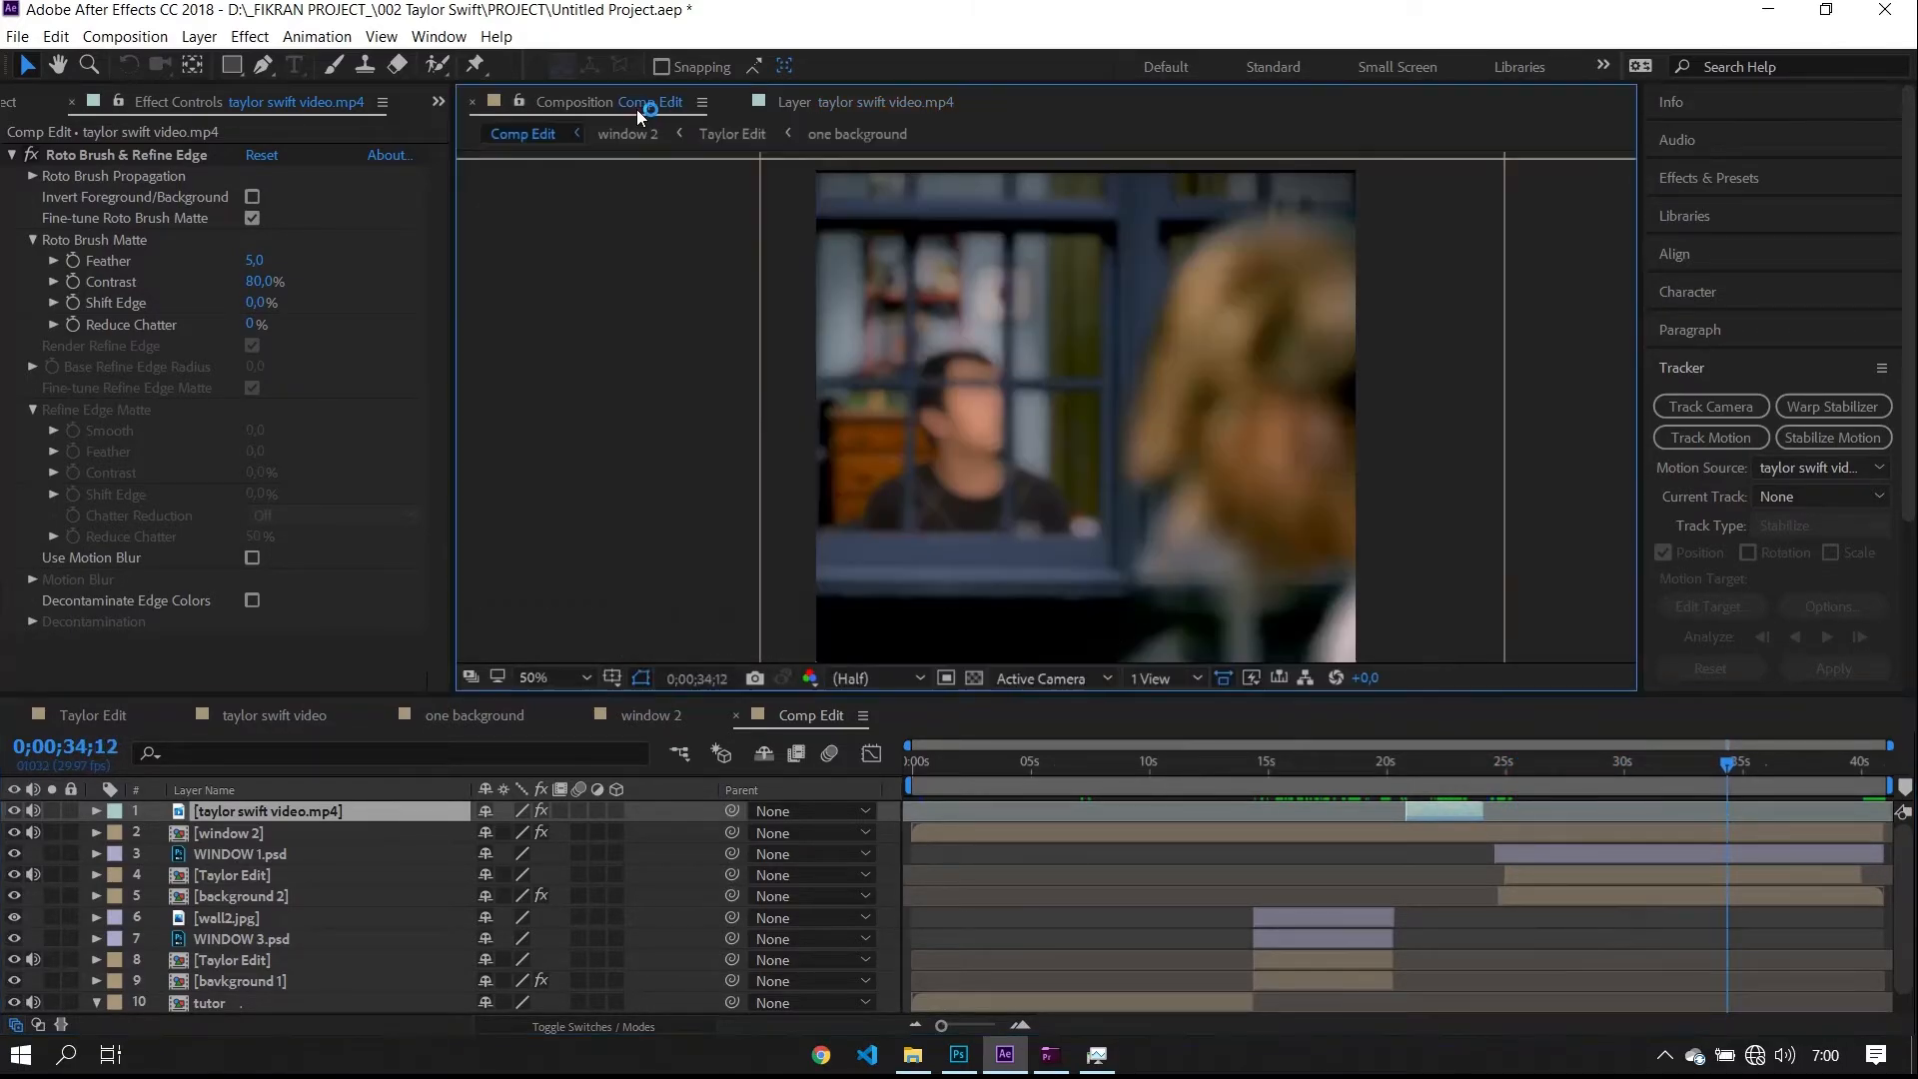
left_click_drag(1718, 767, 1578, 813)
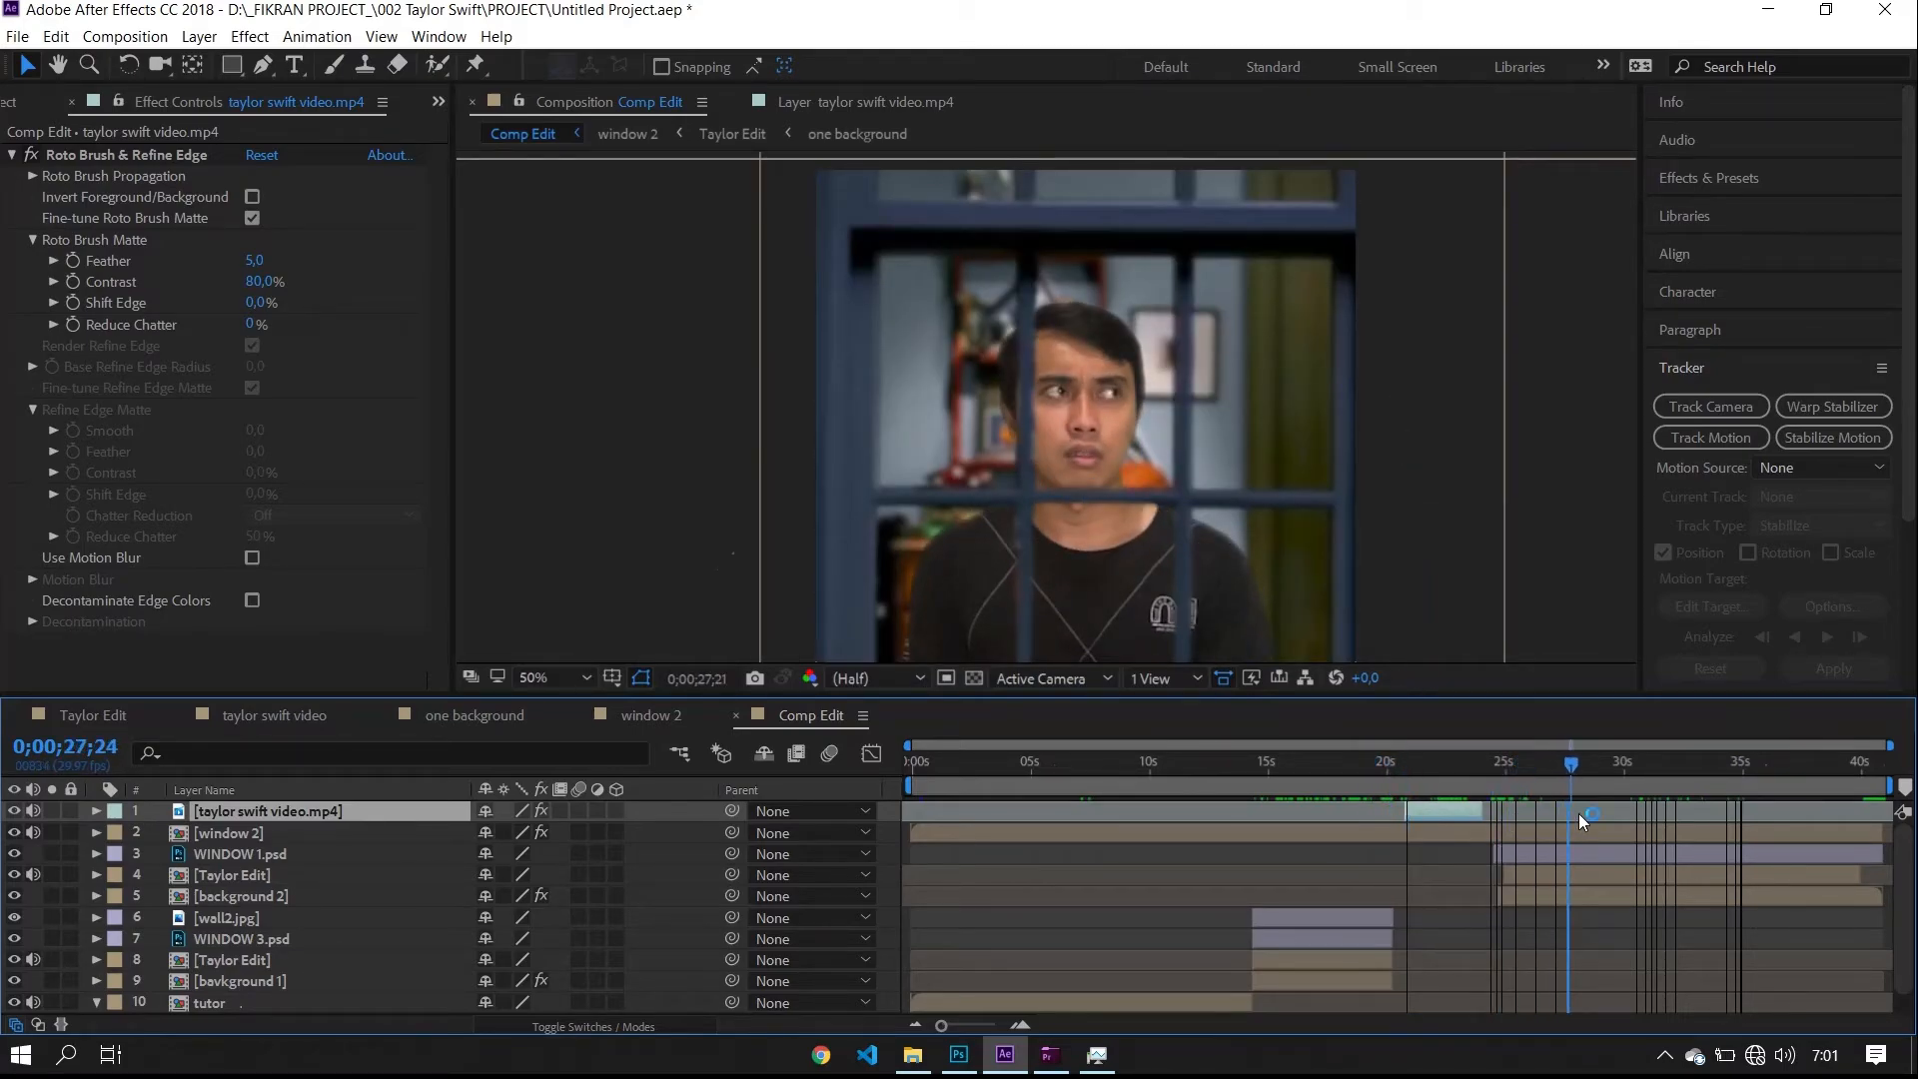
View the whole window composite at 25% magnification and scrub ahead to 0;00;30;28
scroll(1258, 510, "down", 2)
scroll(1261, 515, "up", 2)
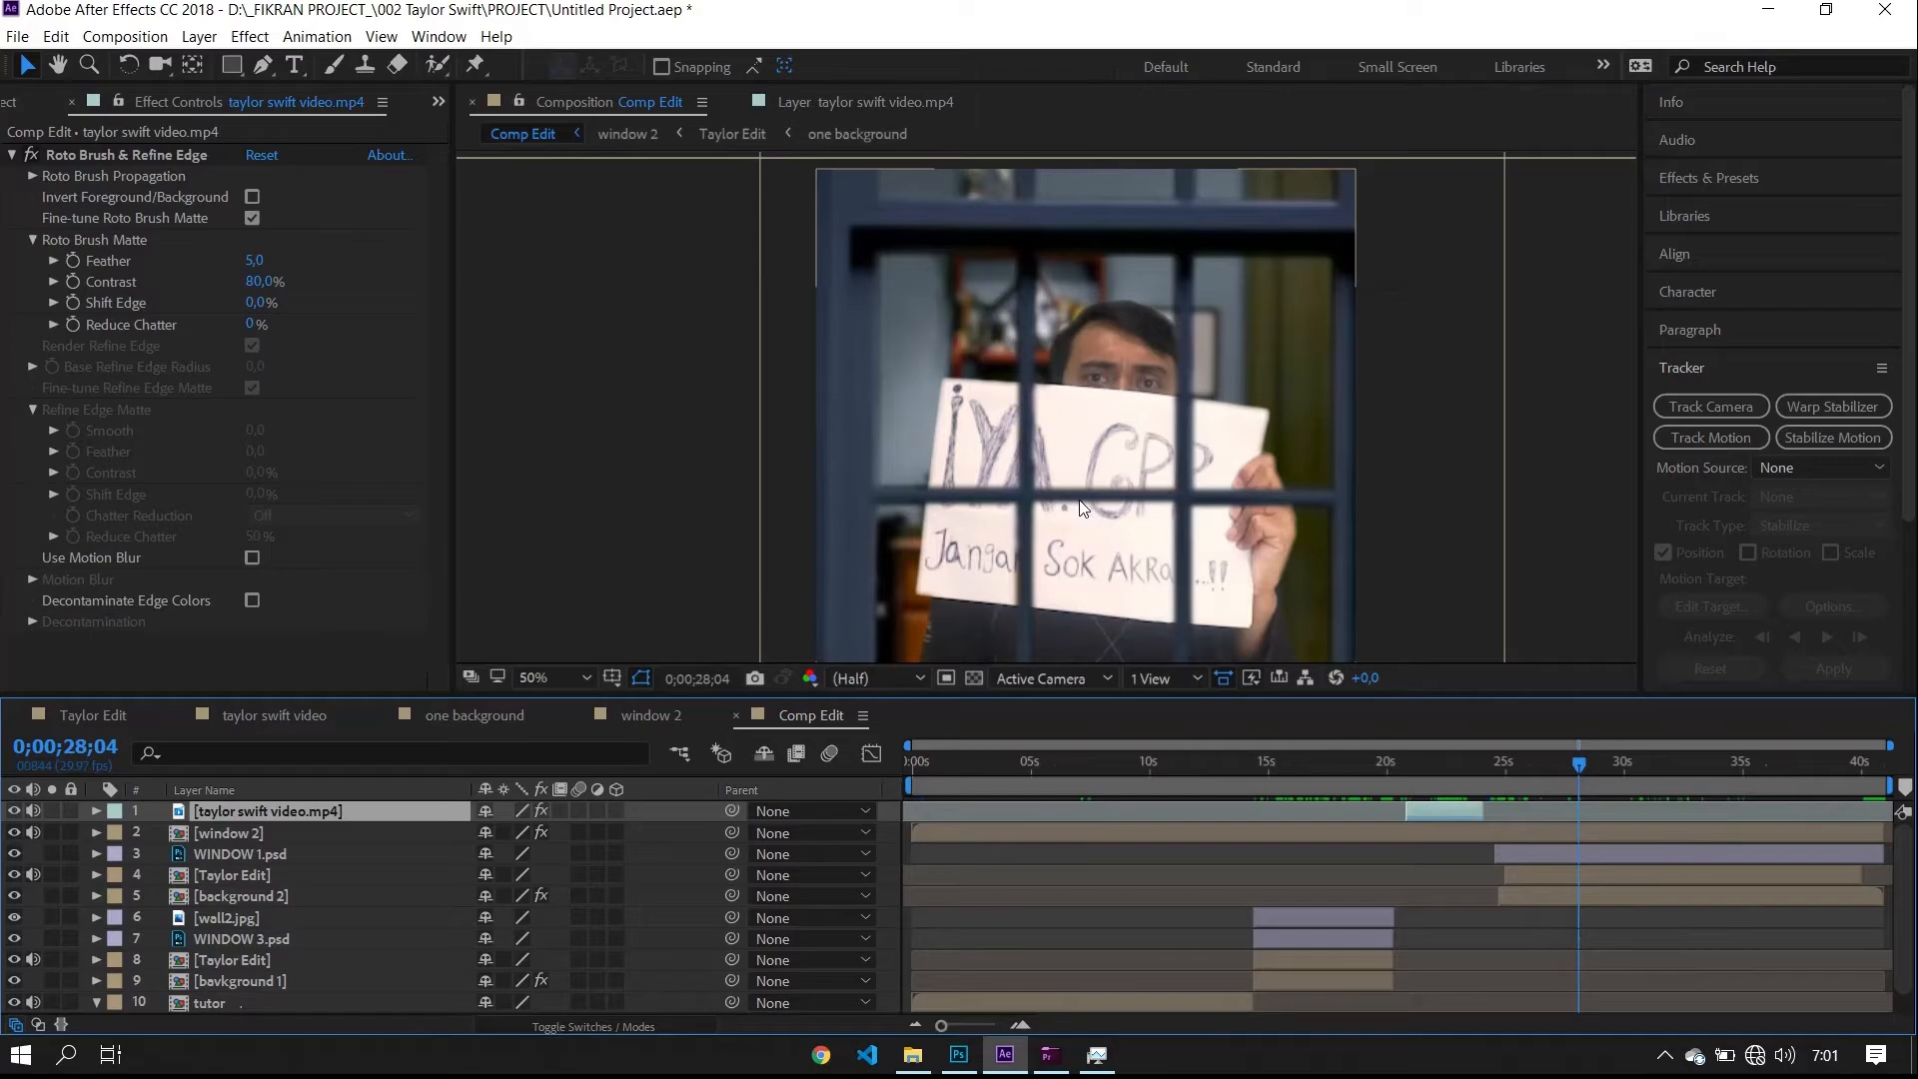
scroll(1082, 508, "down", 1)
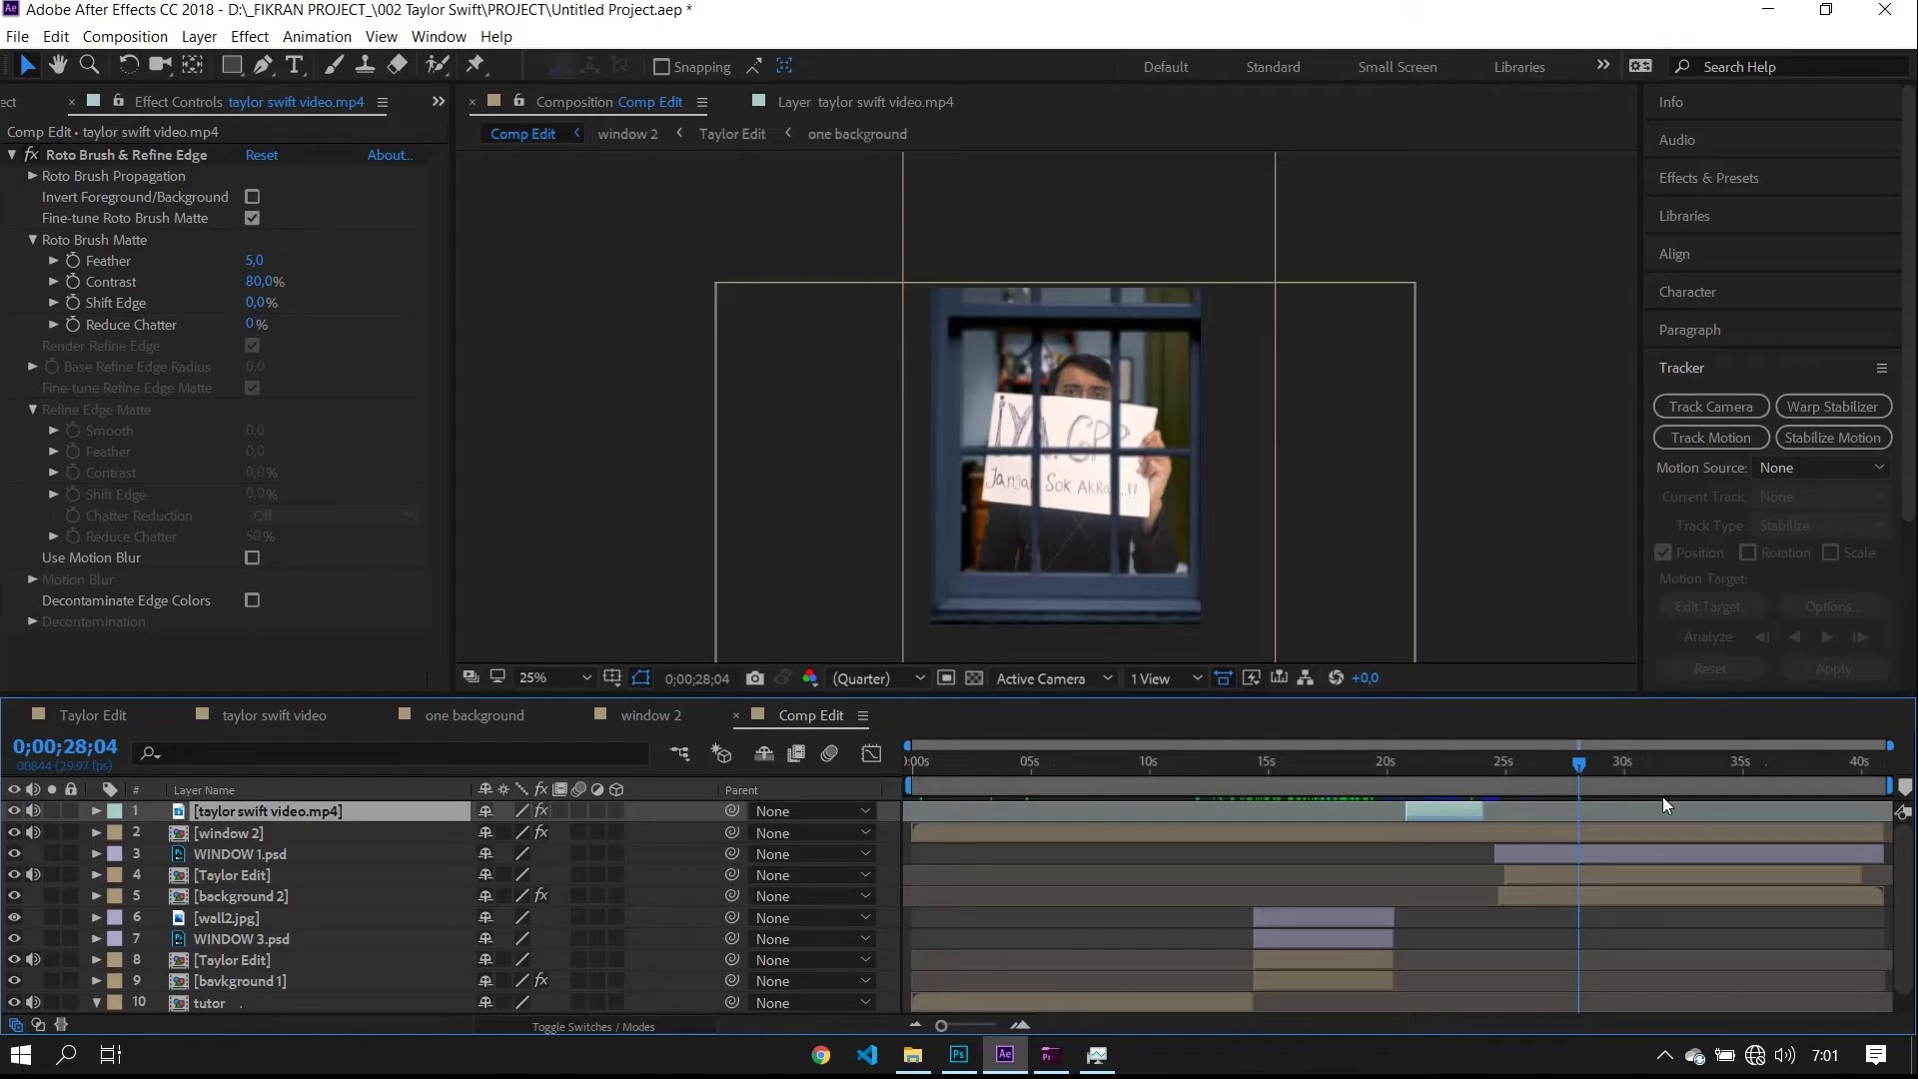
left_click_drag(1775, 785, 1644, 783)
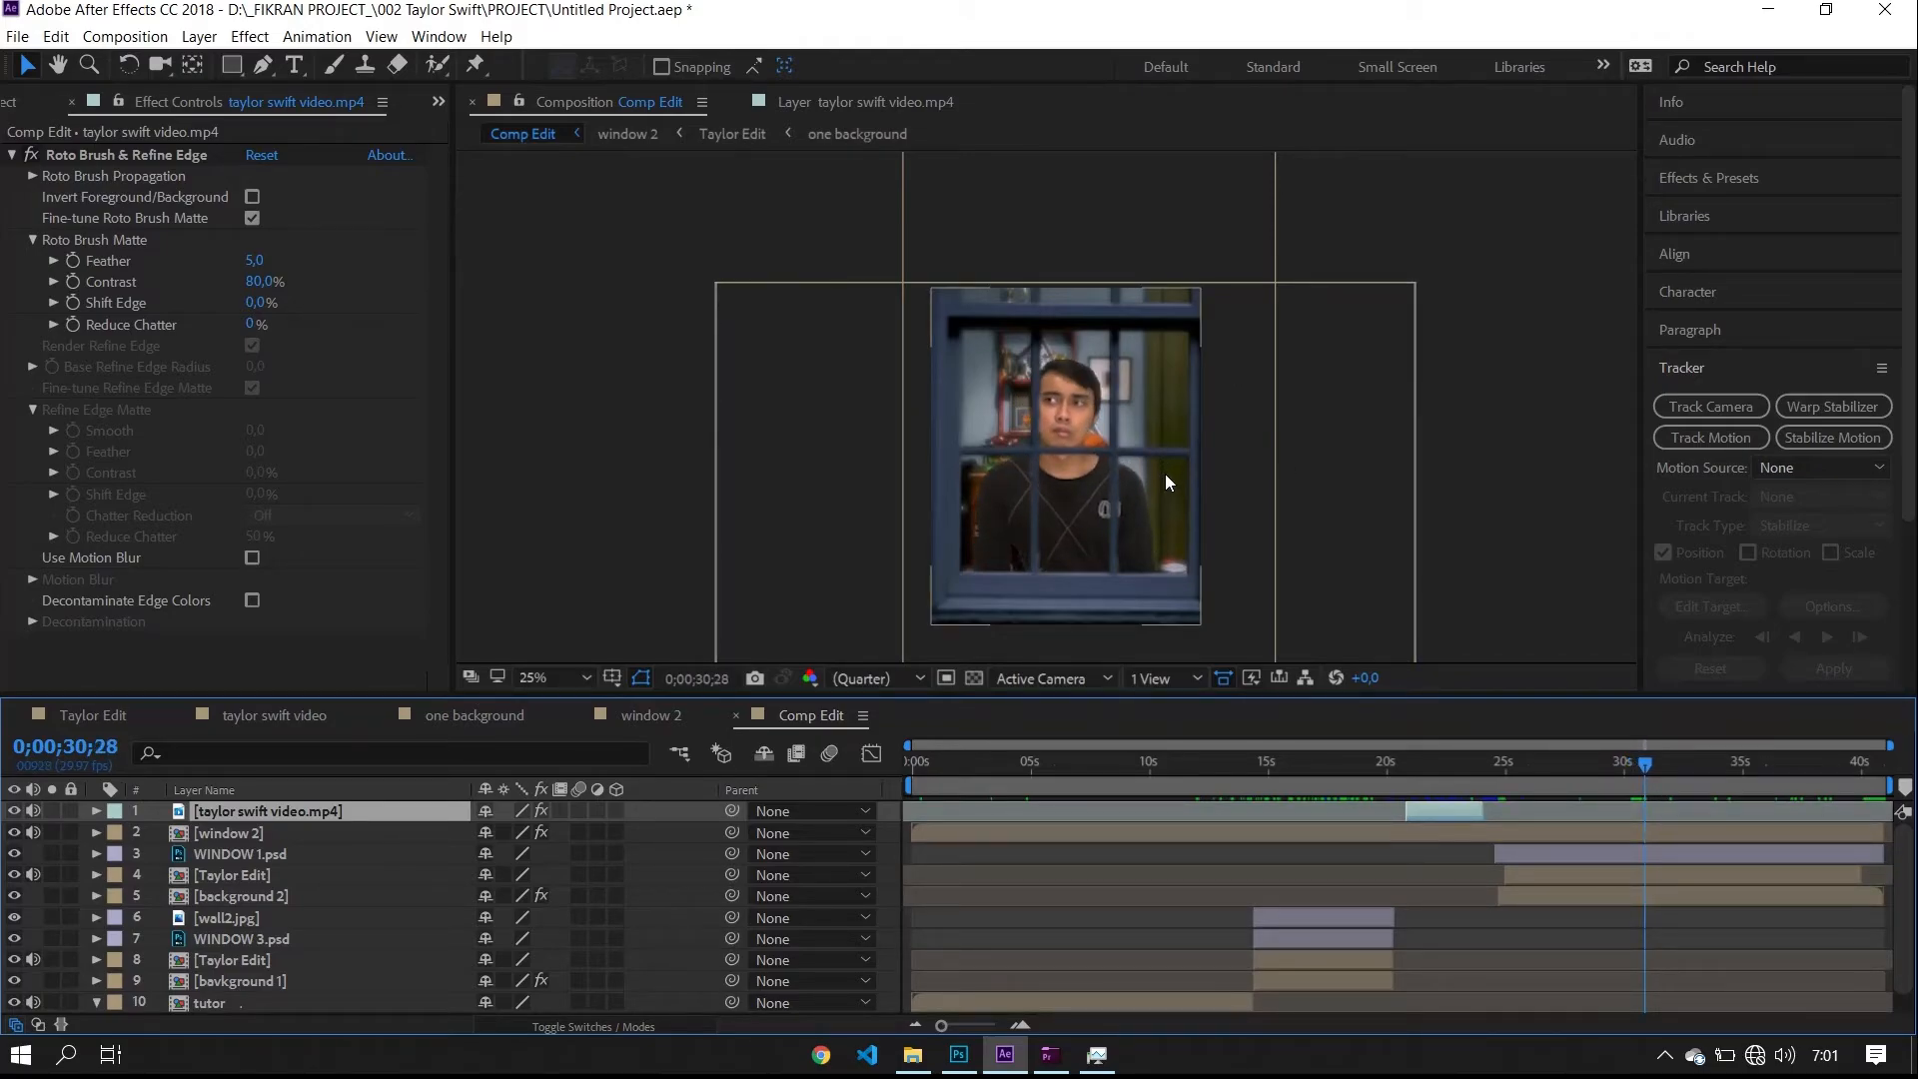
Switch to the FINISHING project in Premiere Pro and scrub the Comp Edit sequence back to 00:00:13:24
left_click(1049, 1054)
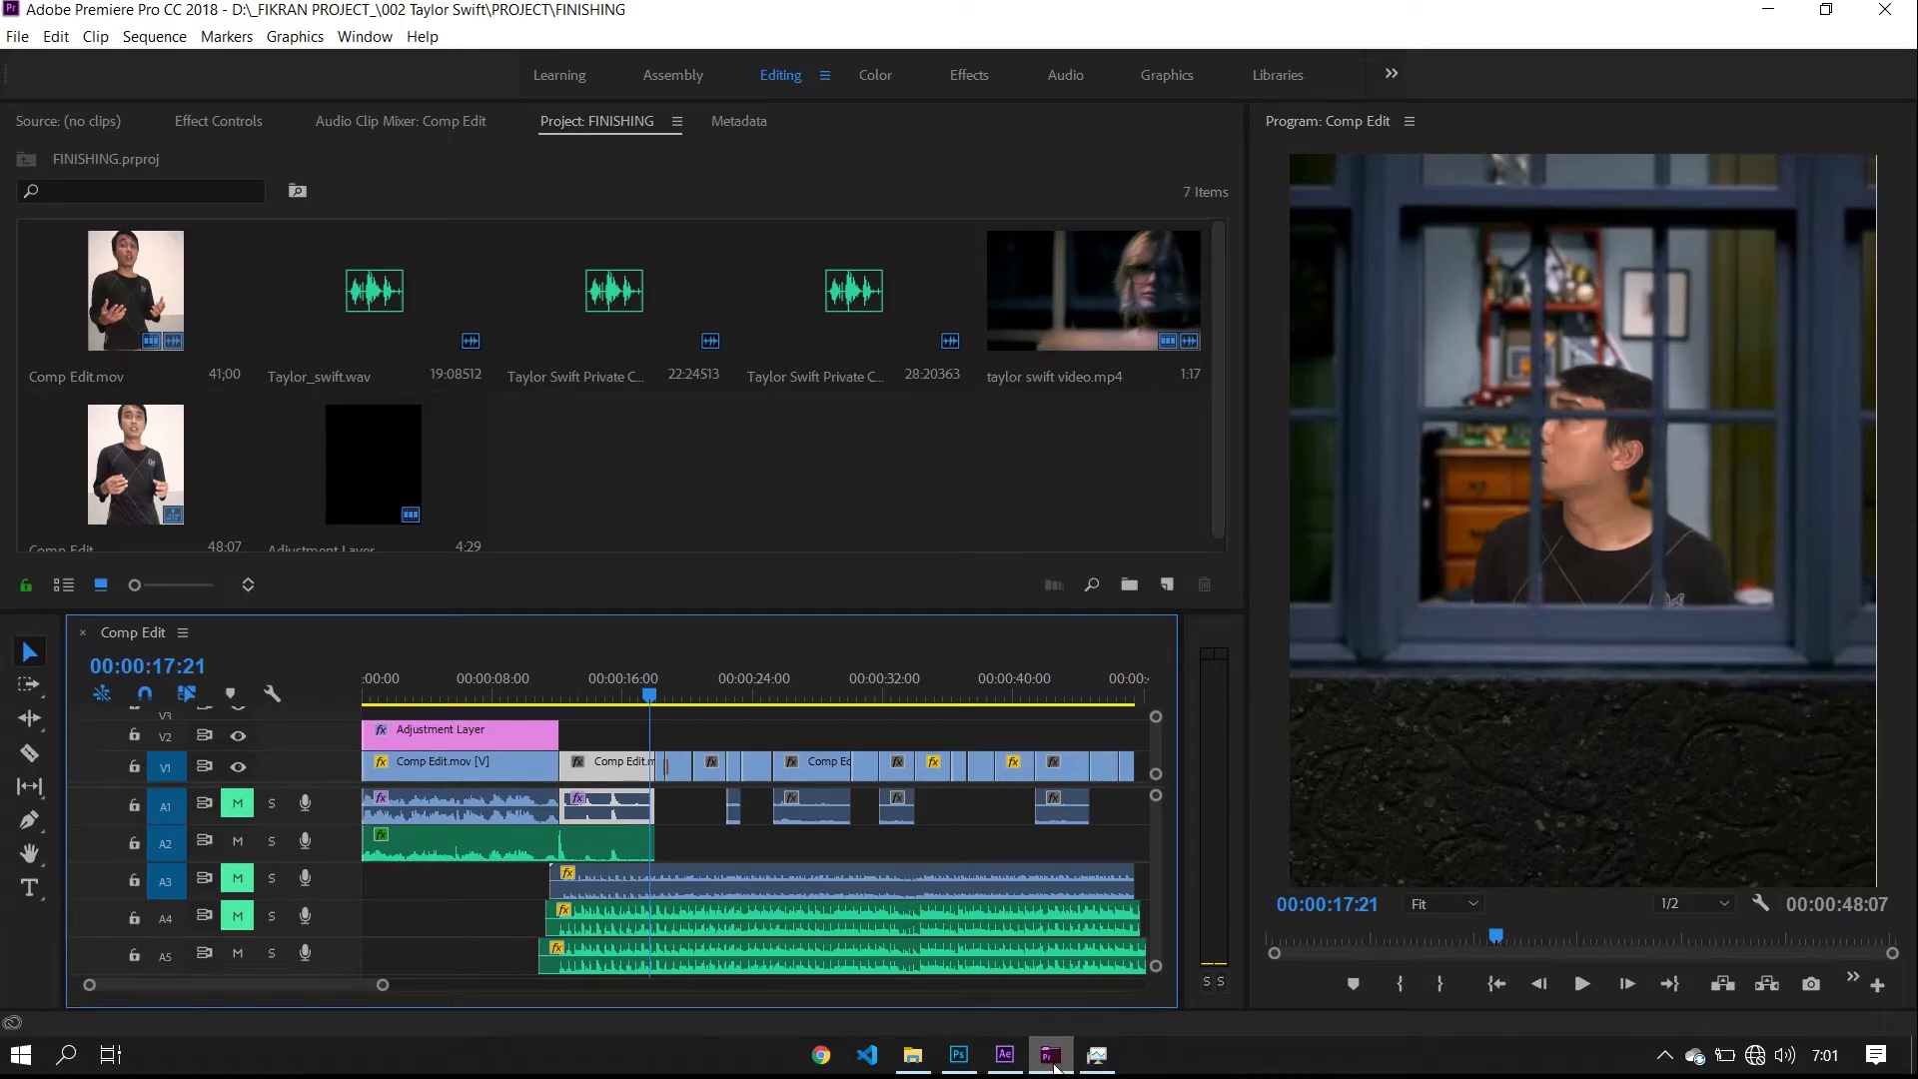
mouse_move(1096, 1054)
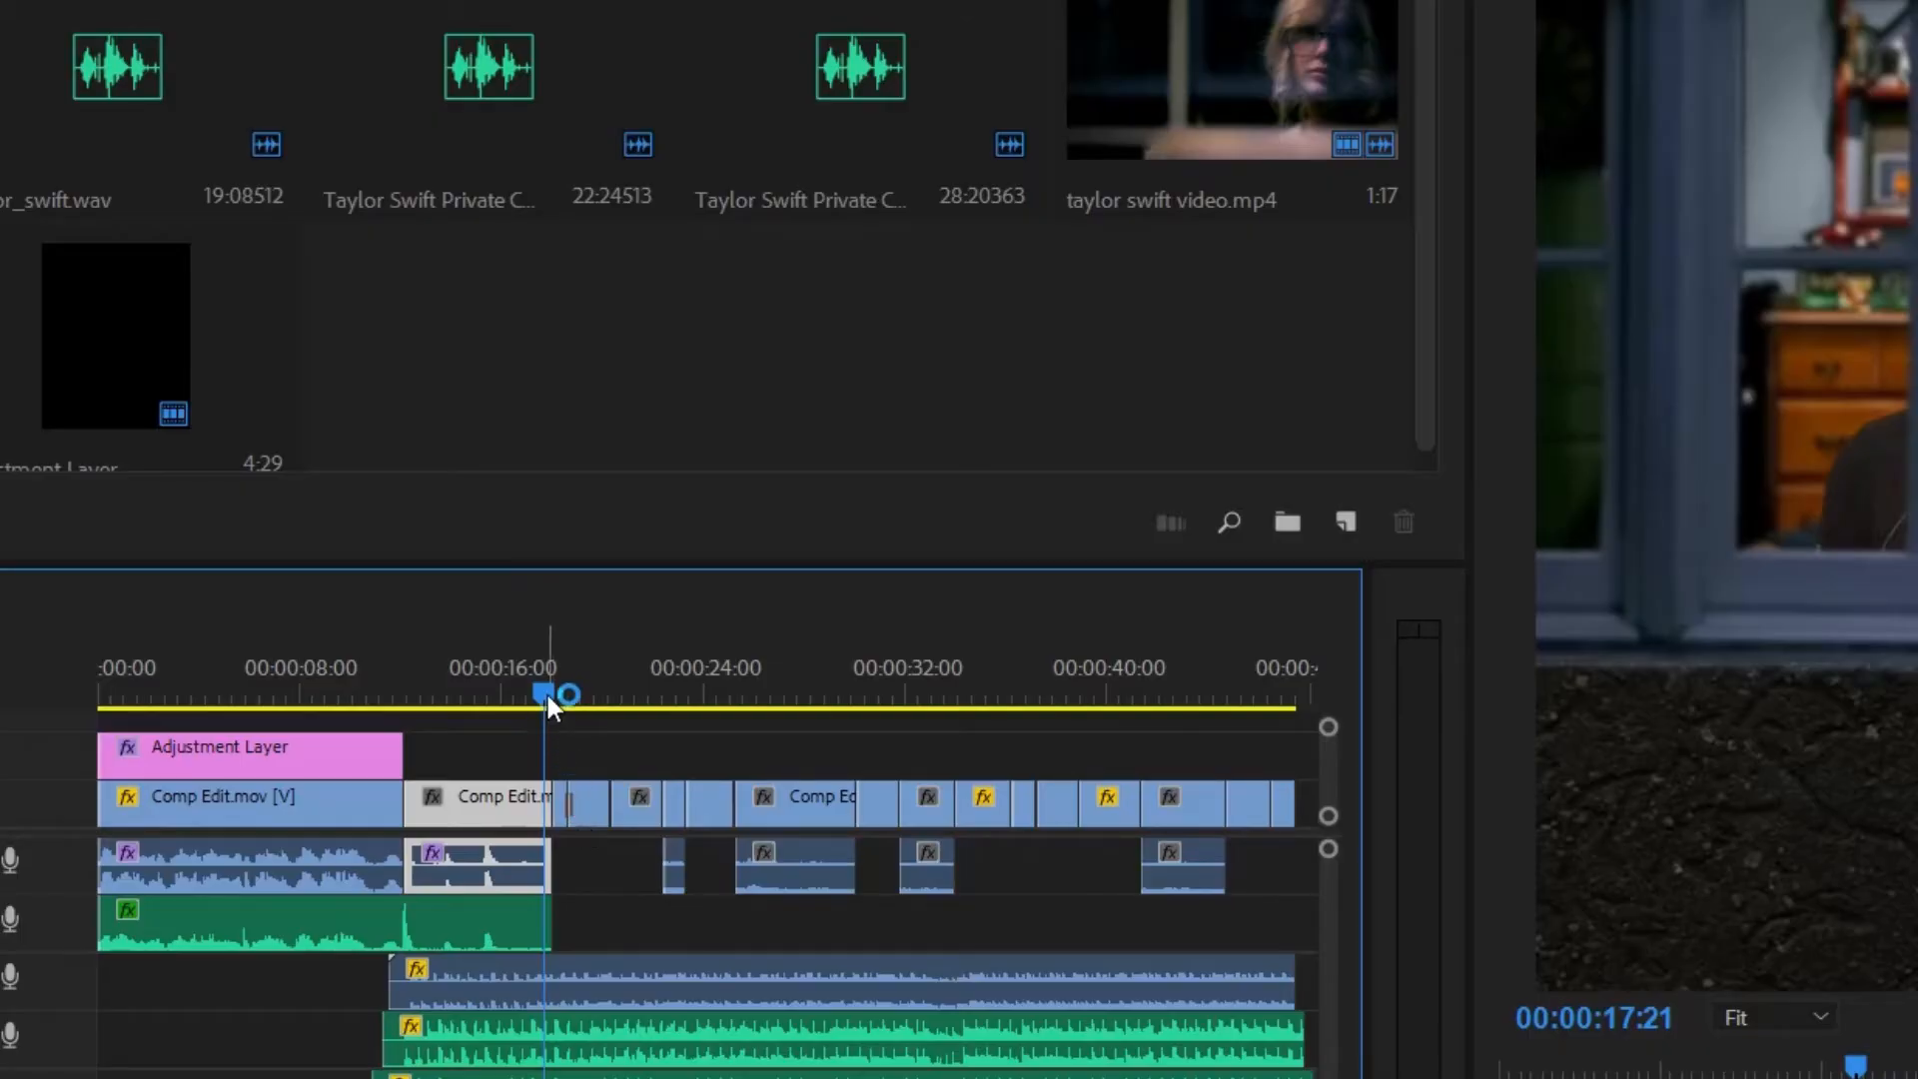
left_click_drag(650, 695, 618, 686)
left_click_drag(498, 675, 447, 789)
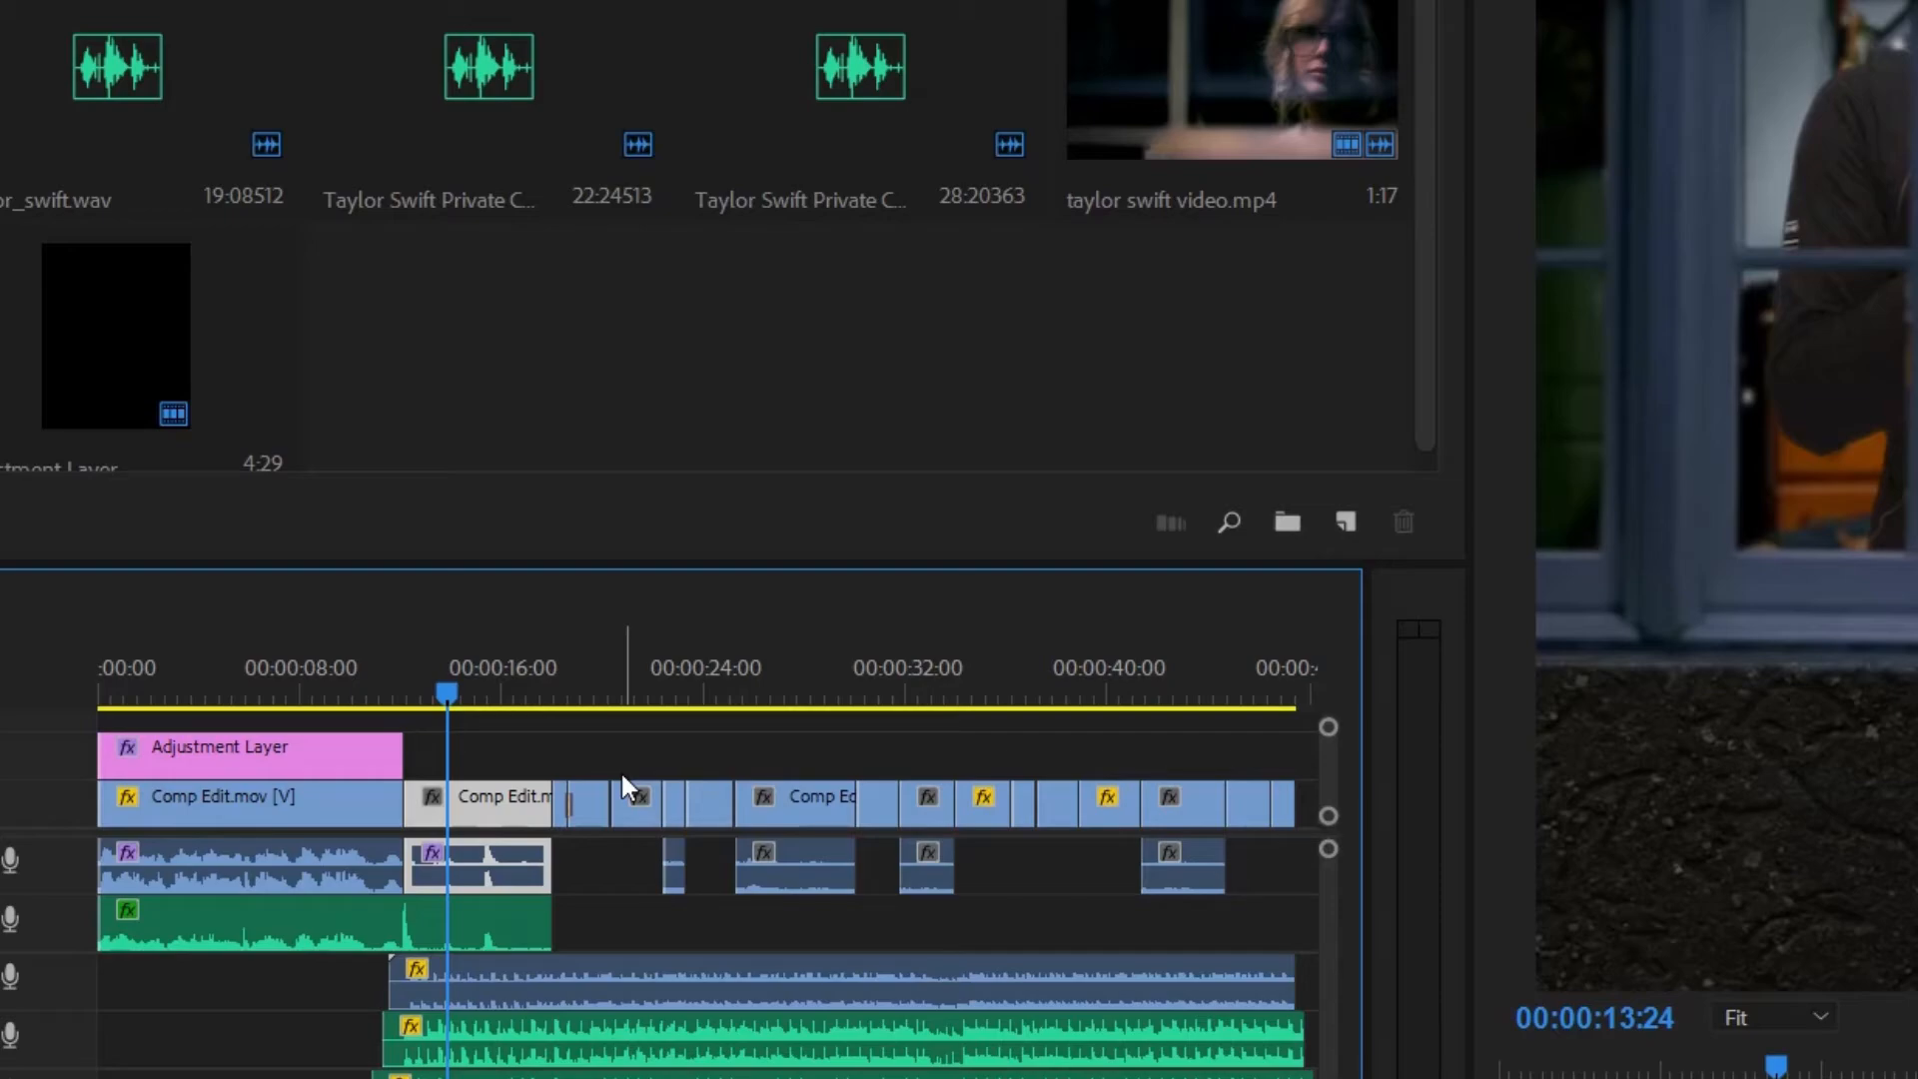
Select the Comp Edit.mov clip that follows the adjustment layer and scrub its opening between 00:00:12:29 and 00:00:13:26
scroll(809, 959, "down", 1)
scroll(809, 959, "up", 1)
left_click(549, 1077)
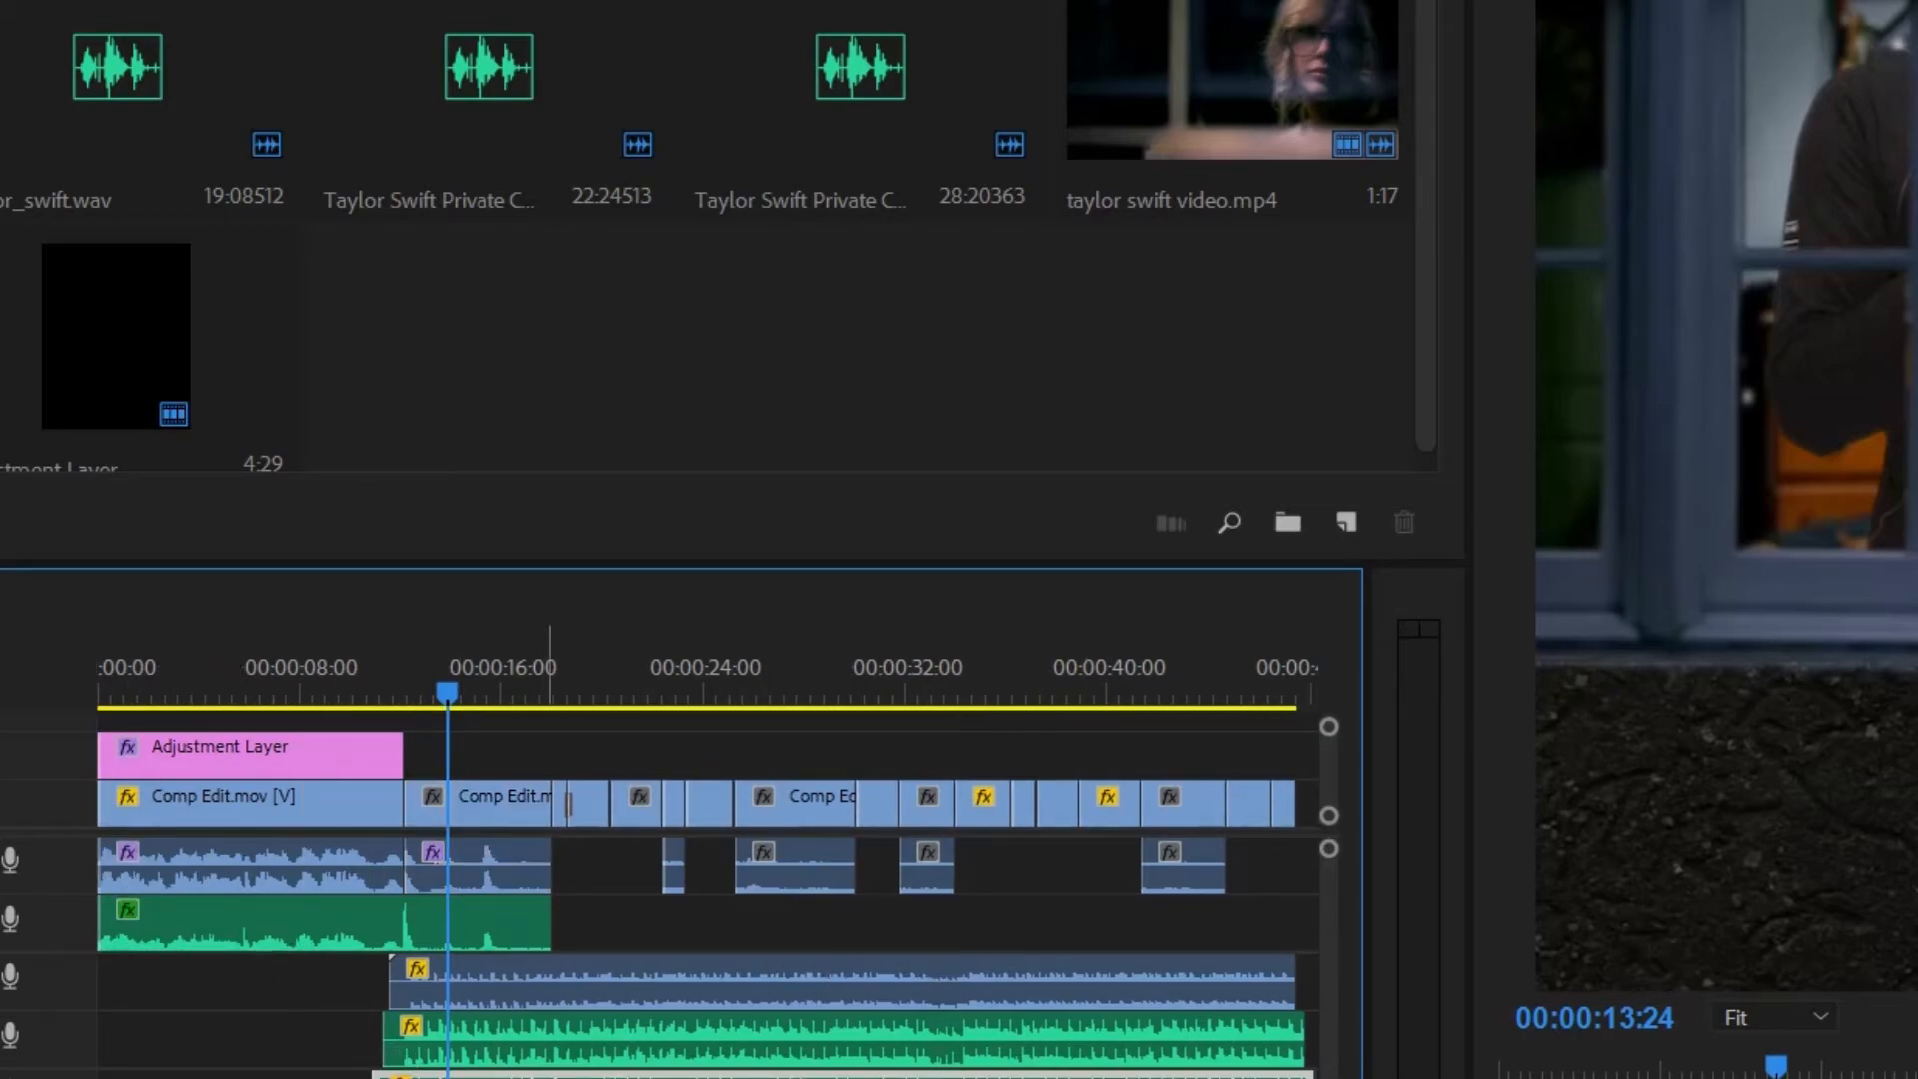
left_click(476, 807)
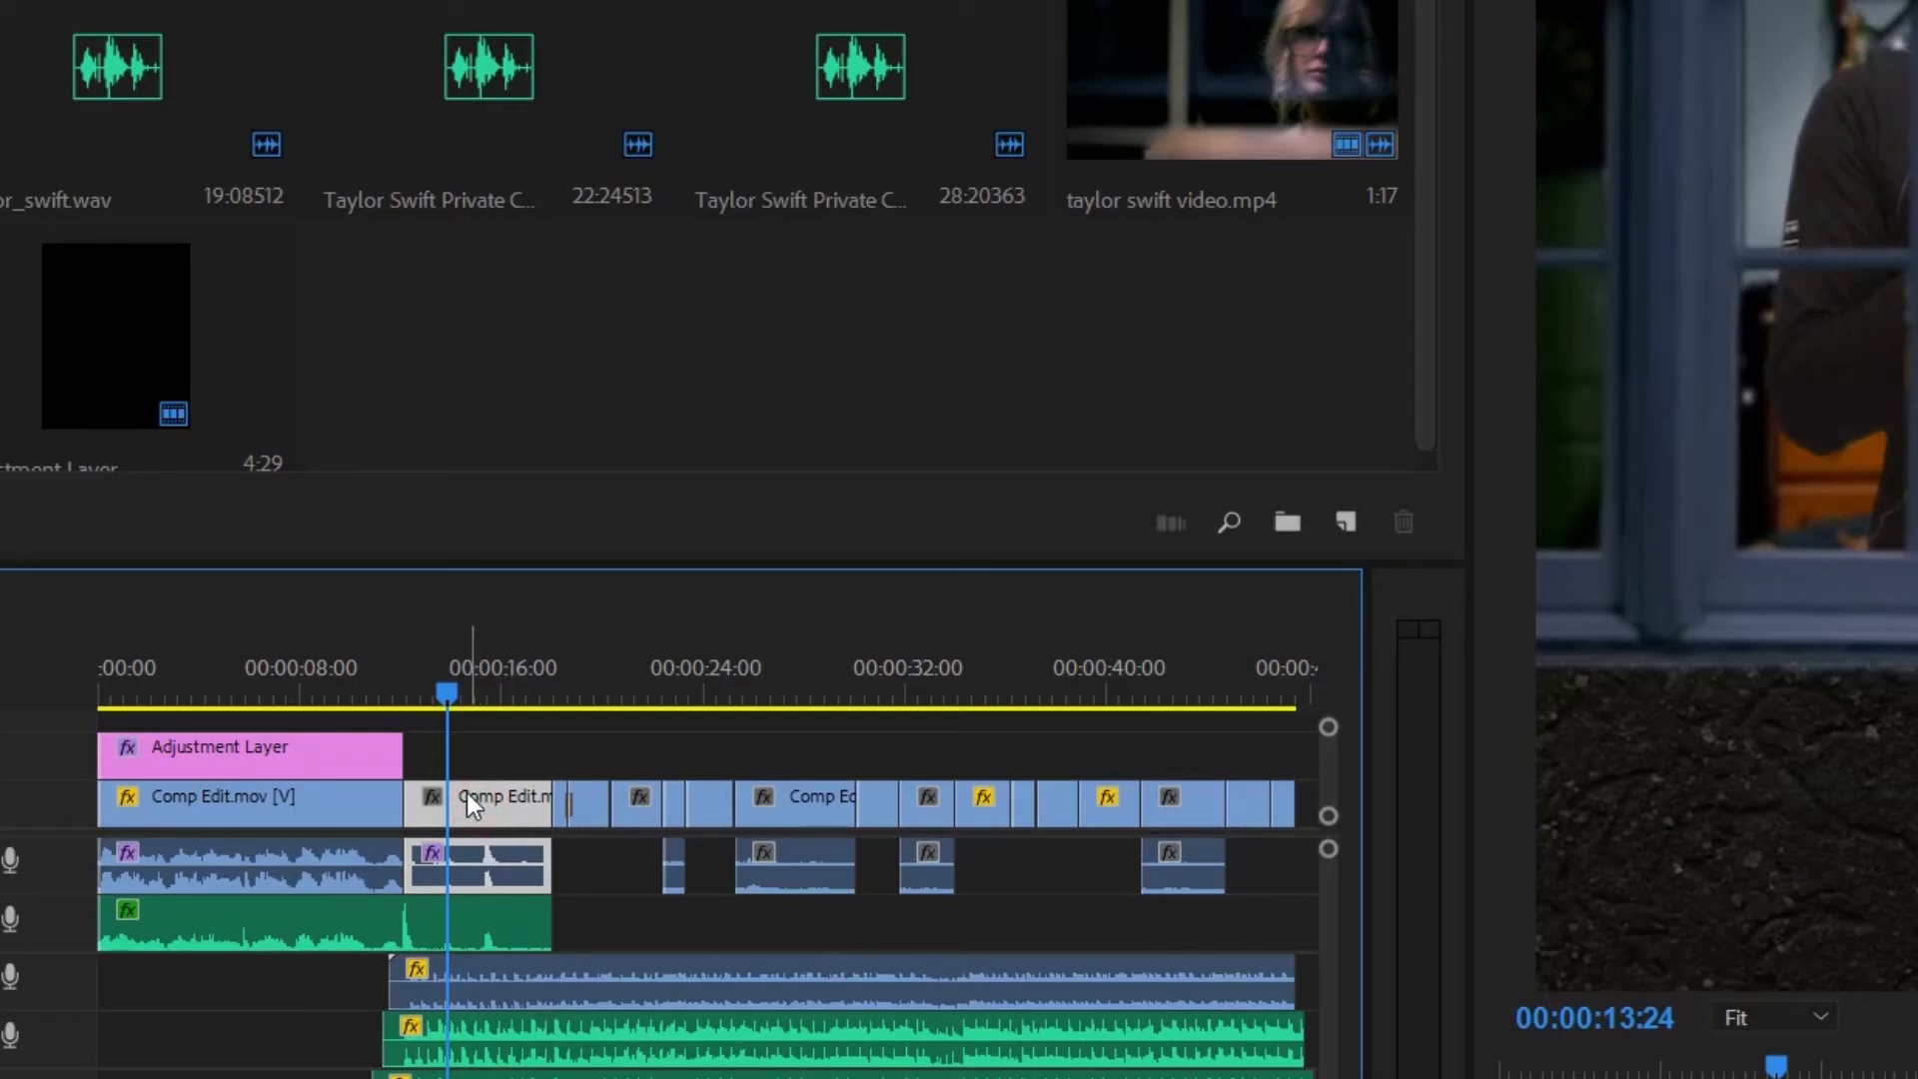
mouse_move(447, 690)
left_mouse_down()
mouse_move(362, 699)
mouse_move(425, 715)
left_mouse_up()
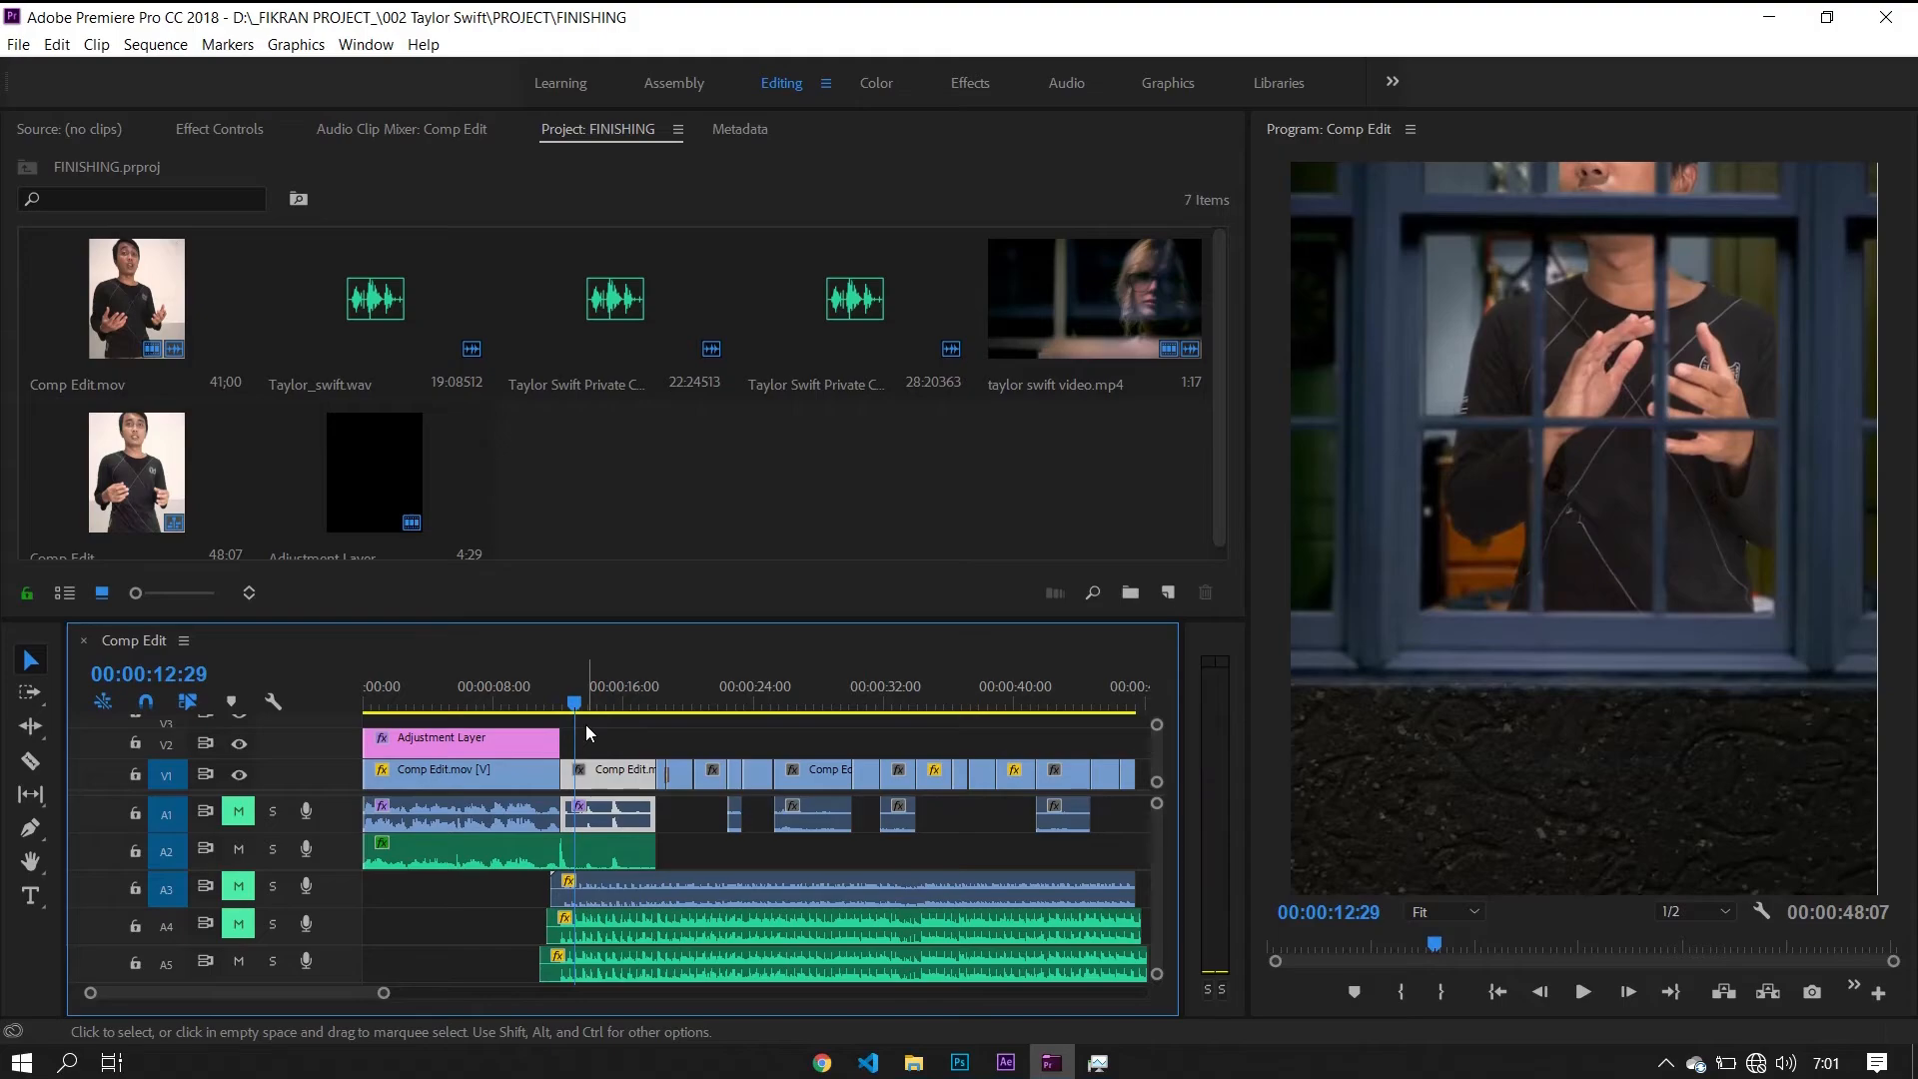
left_click_drag(434, 694, 443, 695)
left_click_drag(587, 711, 598, 711)
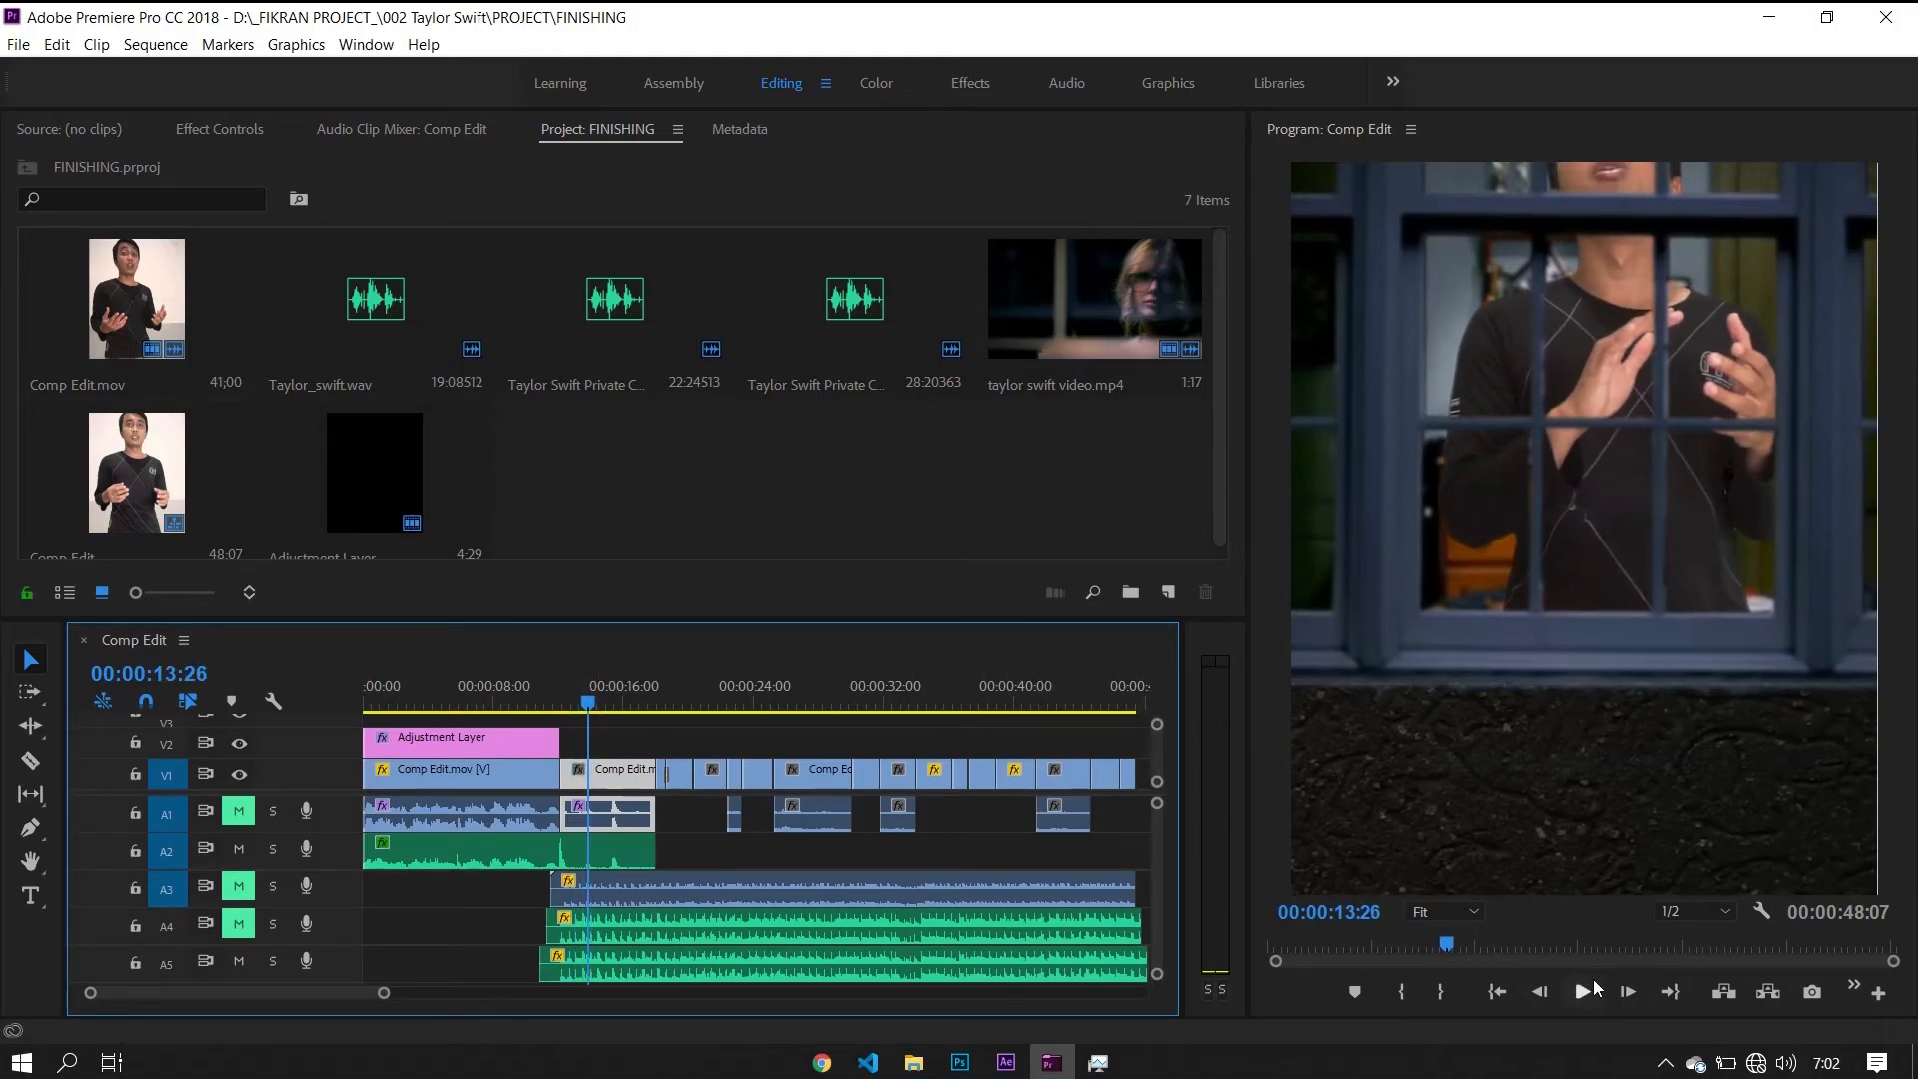
Play the sequence from 00:00:13:26 through the "You ok?" shot, stop playback, and select the Comp Edit clip following that shot
left_click(1602, 1005)
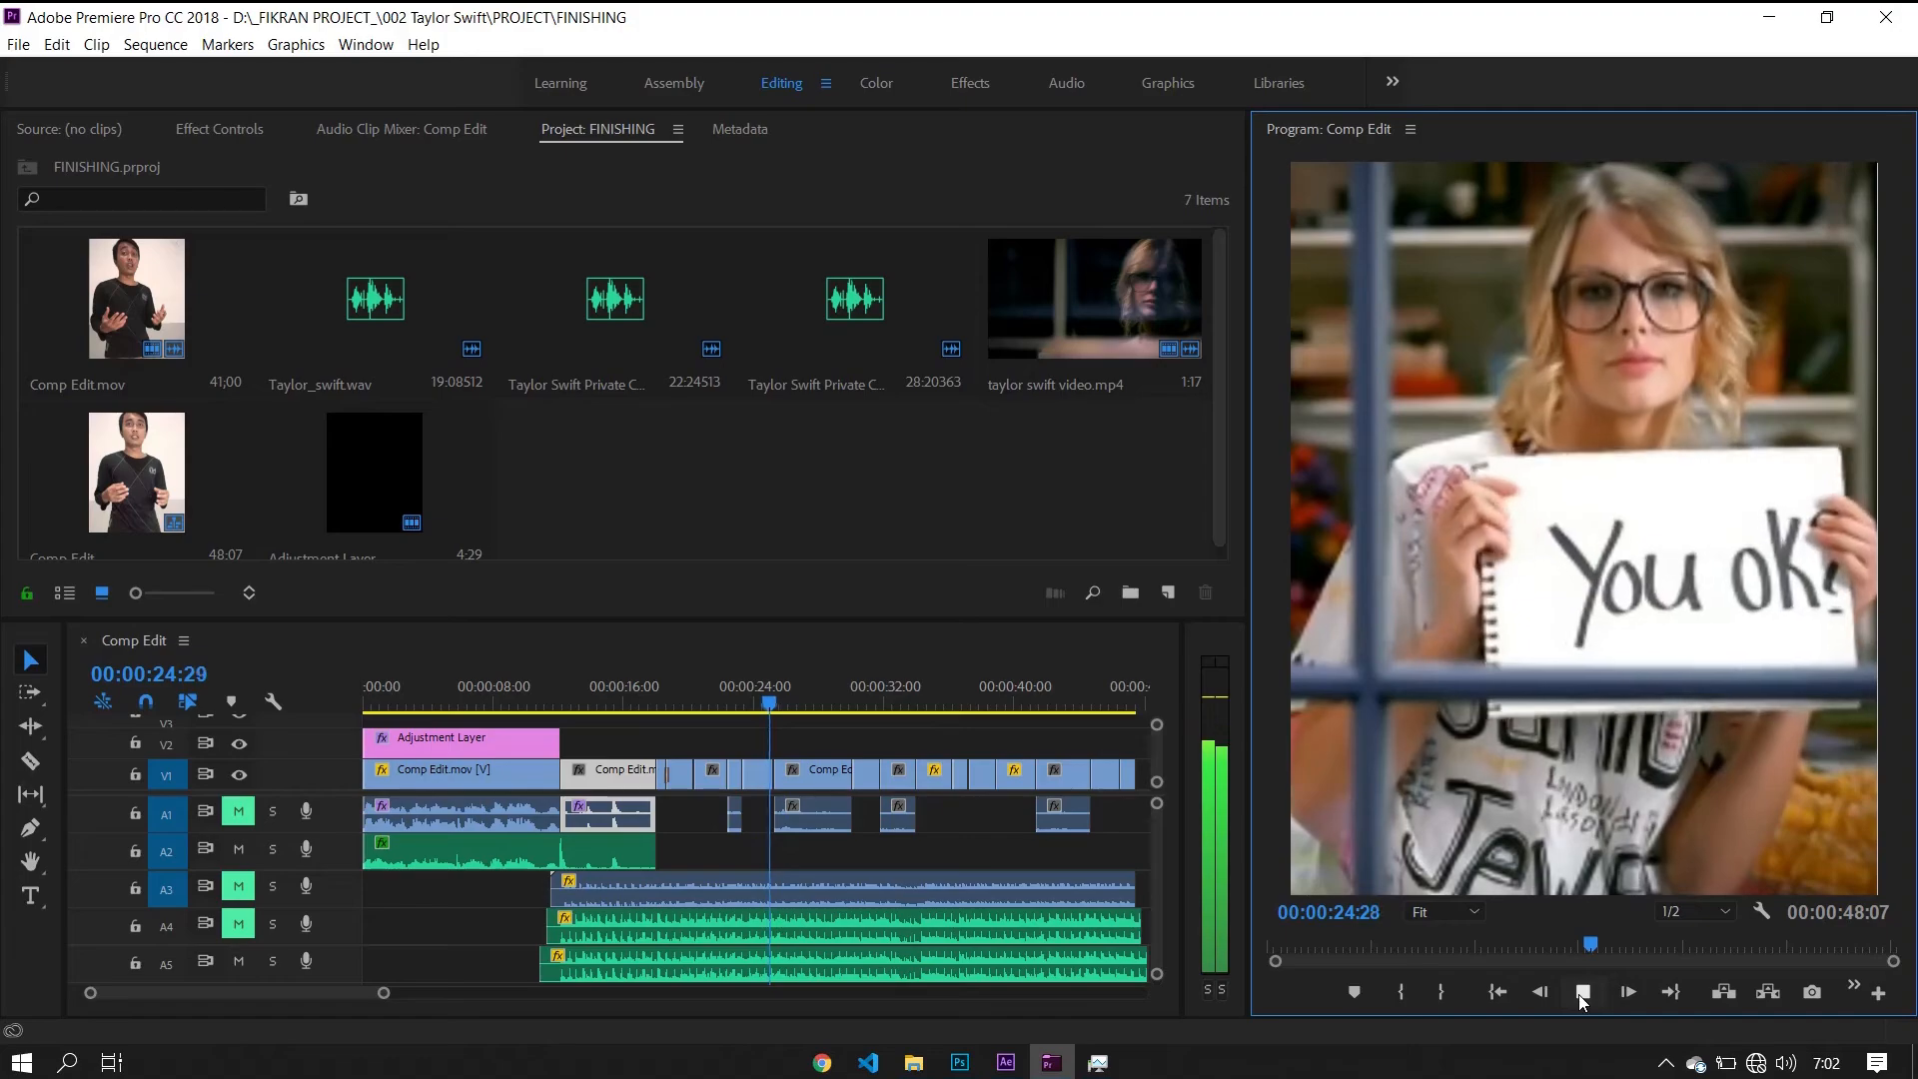
left_click(1582, 991)
left_click(811, 814)
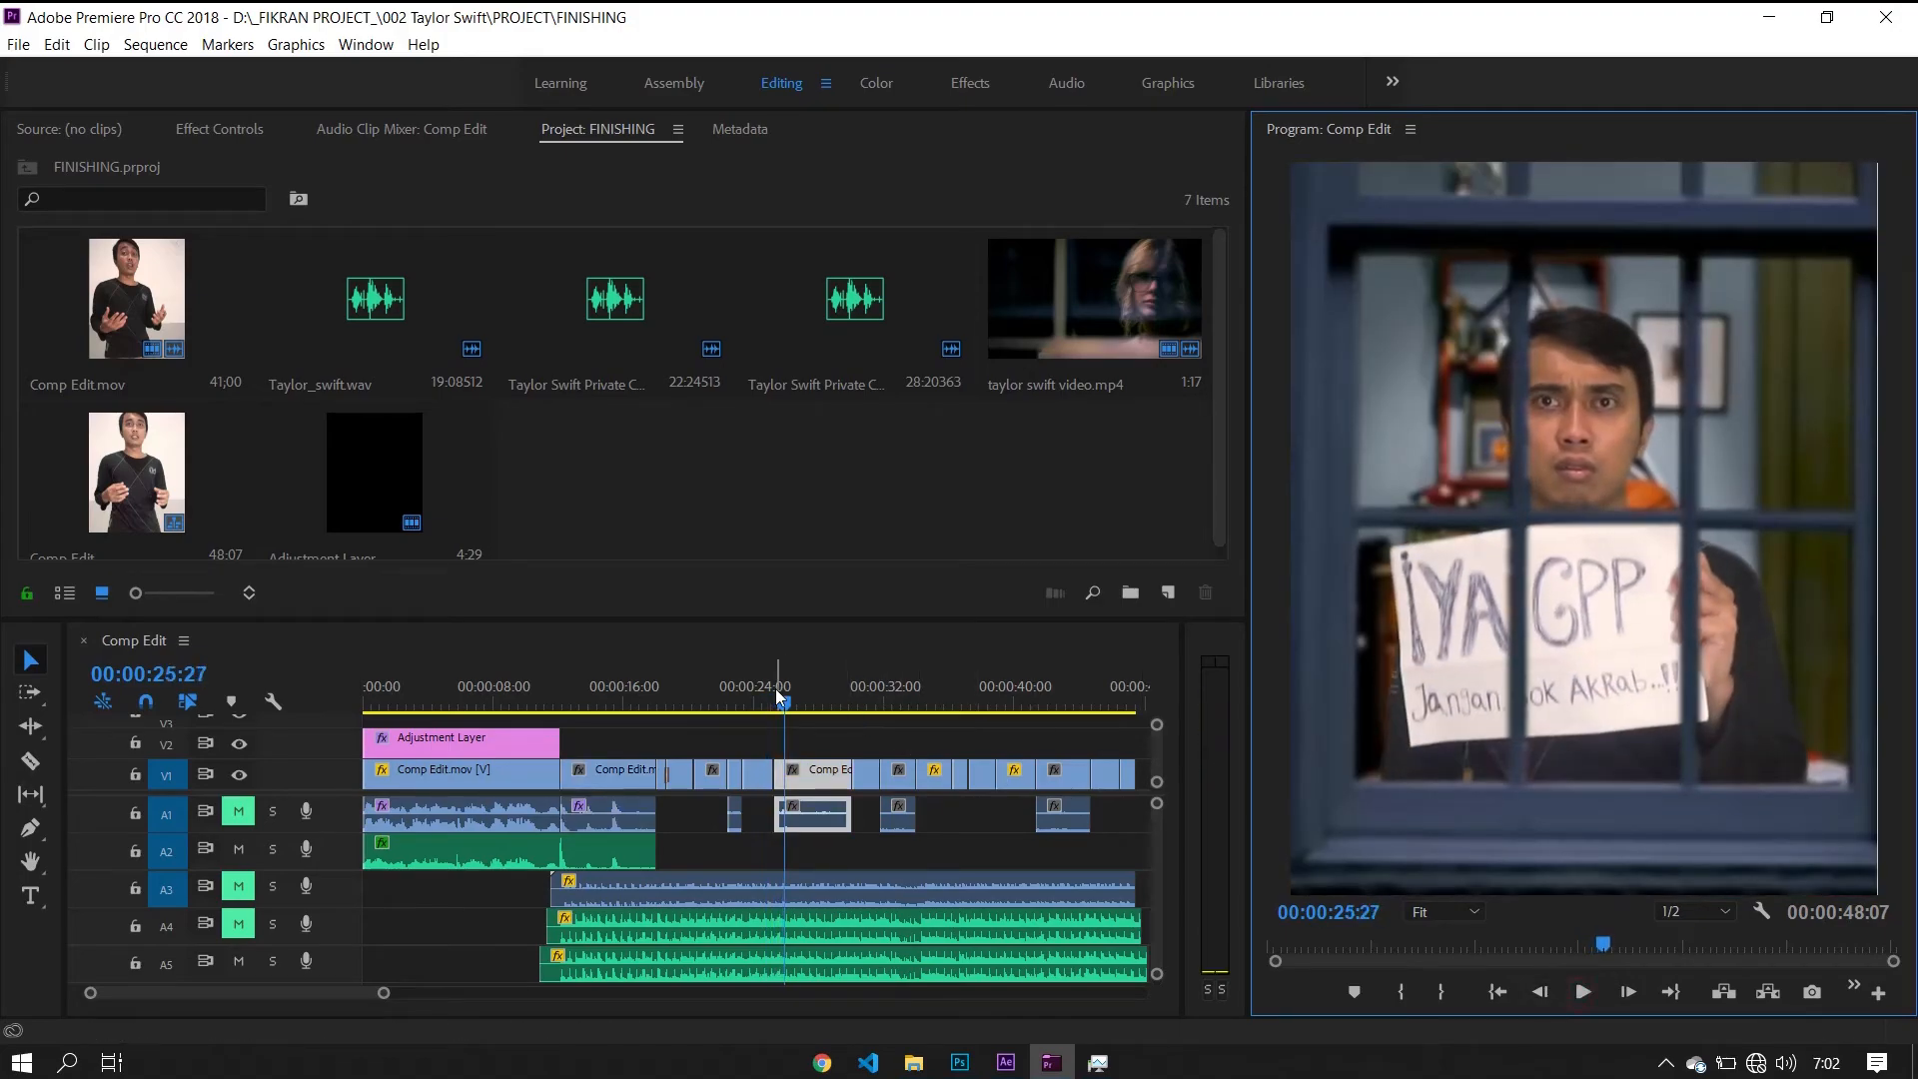
Scrub from 00:00:25:27 towards the end of the sign-holding clip and play through the "Sorry" shot
left_click(796, 704)
left_click_drag(796, 704, 869, 730)
left_click(1586, 993)
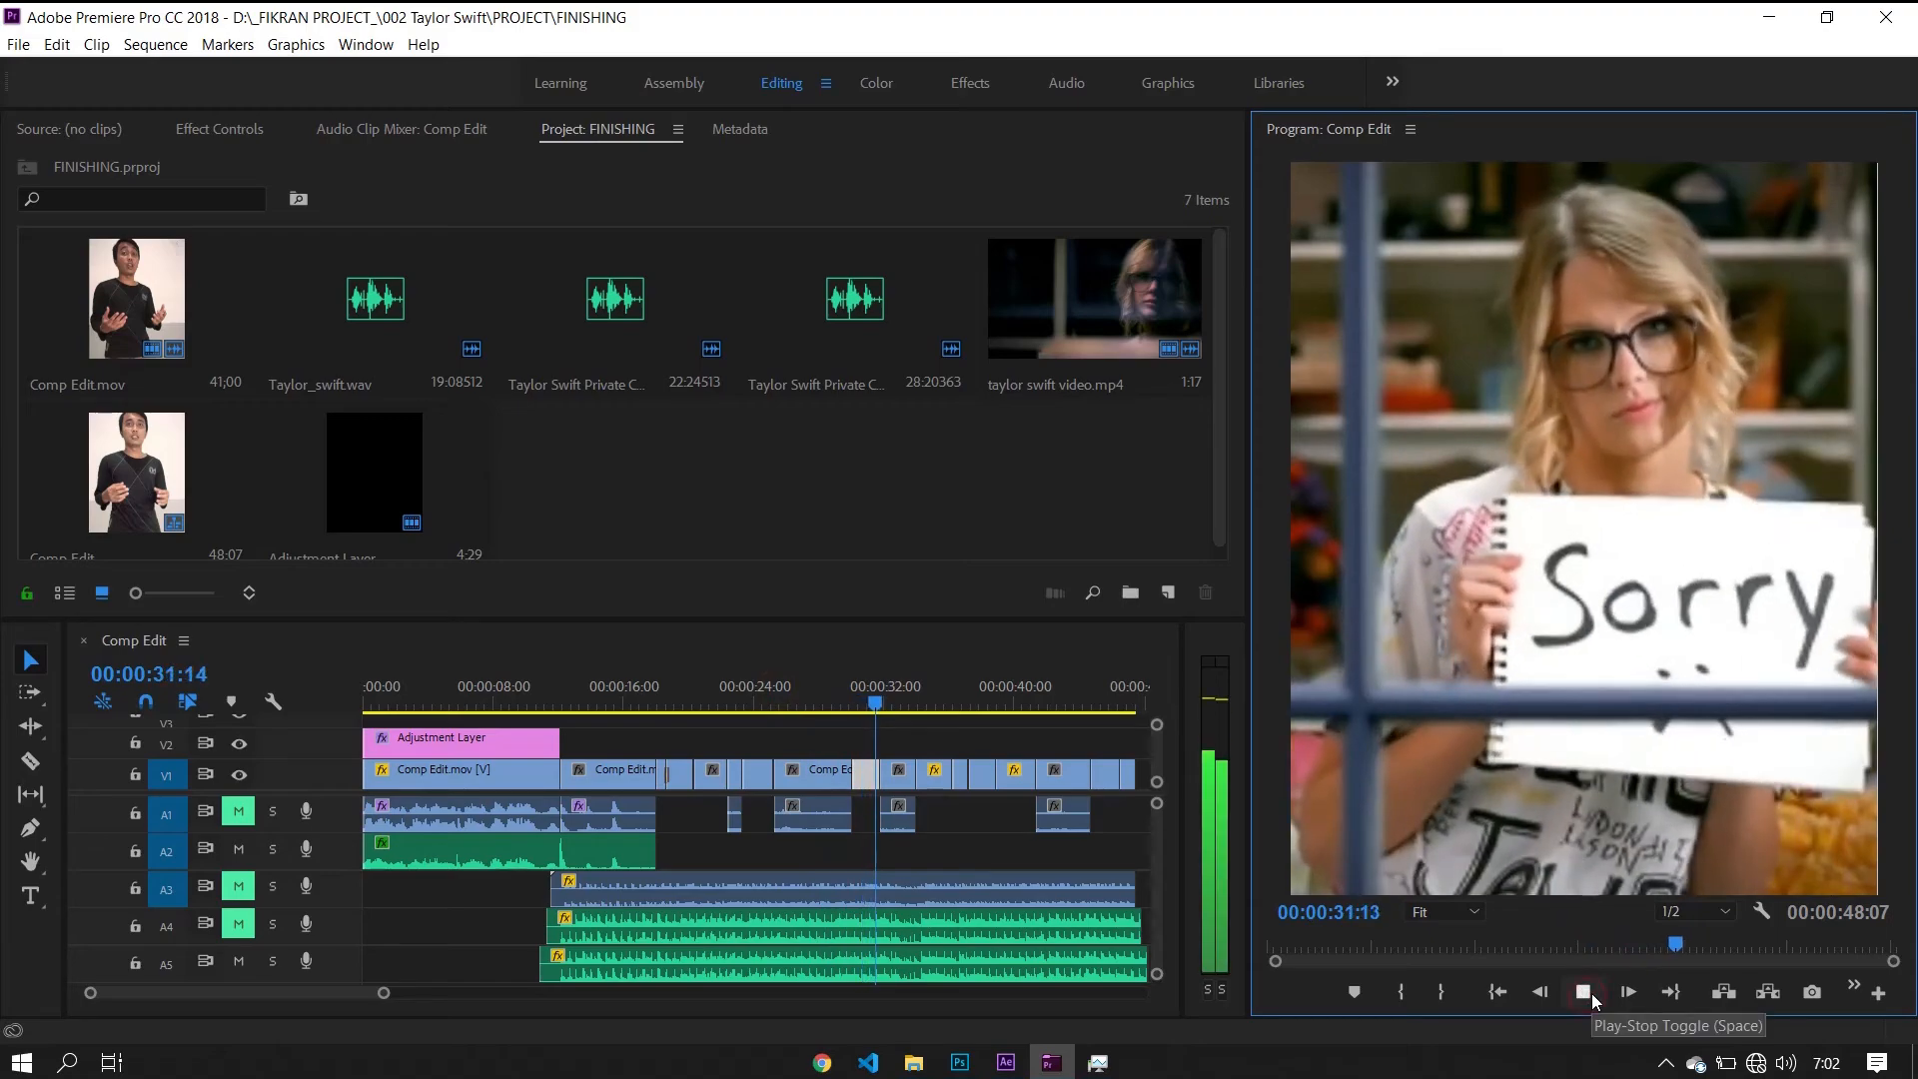
left_click(1591, 993)
Go back to the "You ok?" shot at 00:00:24:27, replay it, and scrub back to the preceding clips
left_click_drag(891, 703, 771, 673)
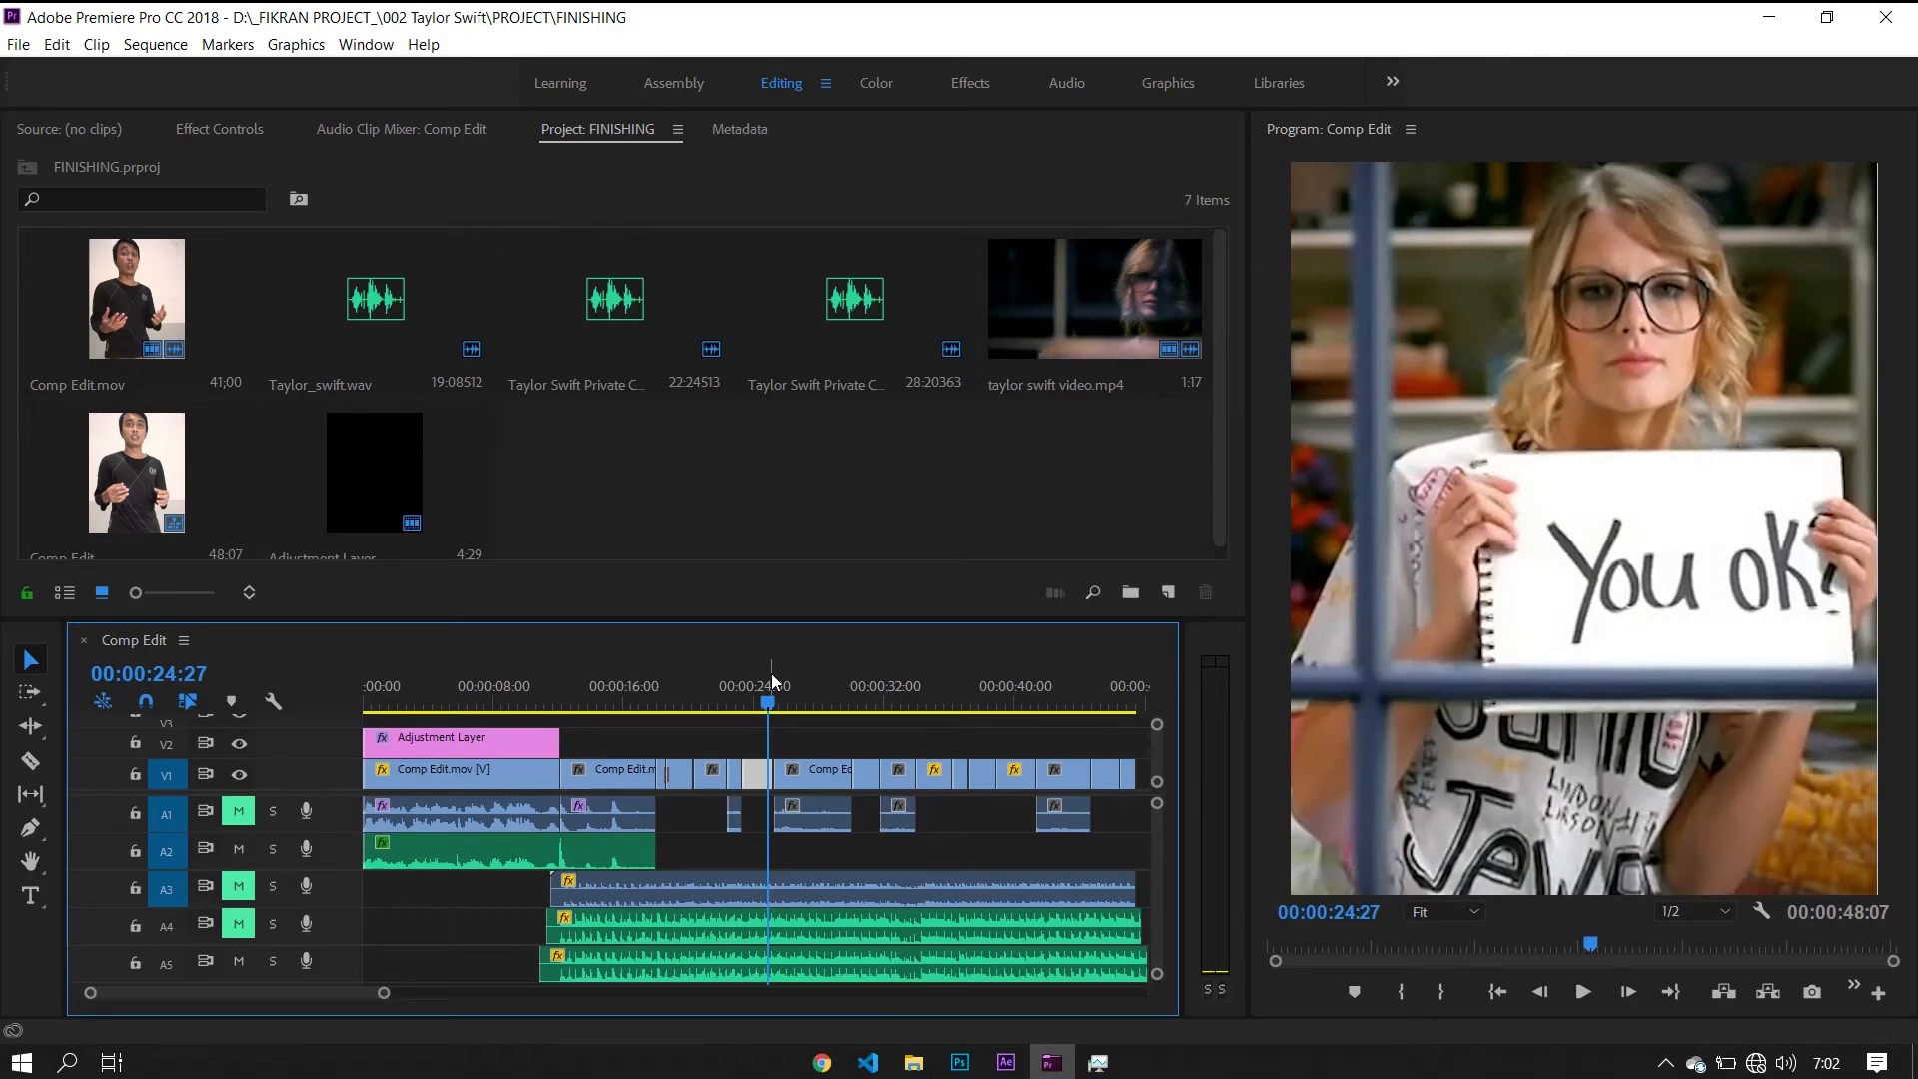
key("space")
left_click_drag(787, 677, 711, 728)
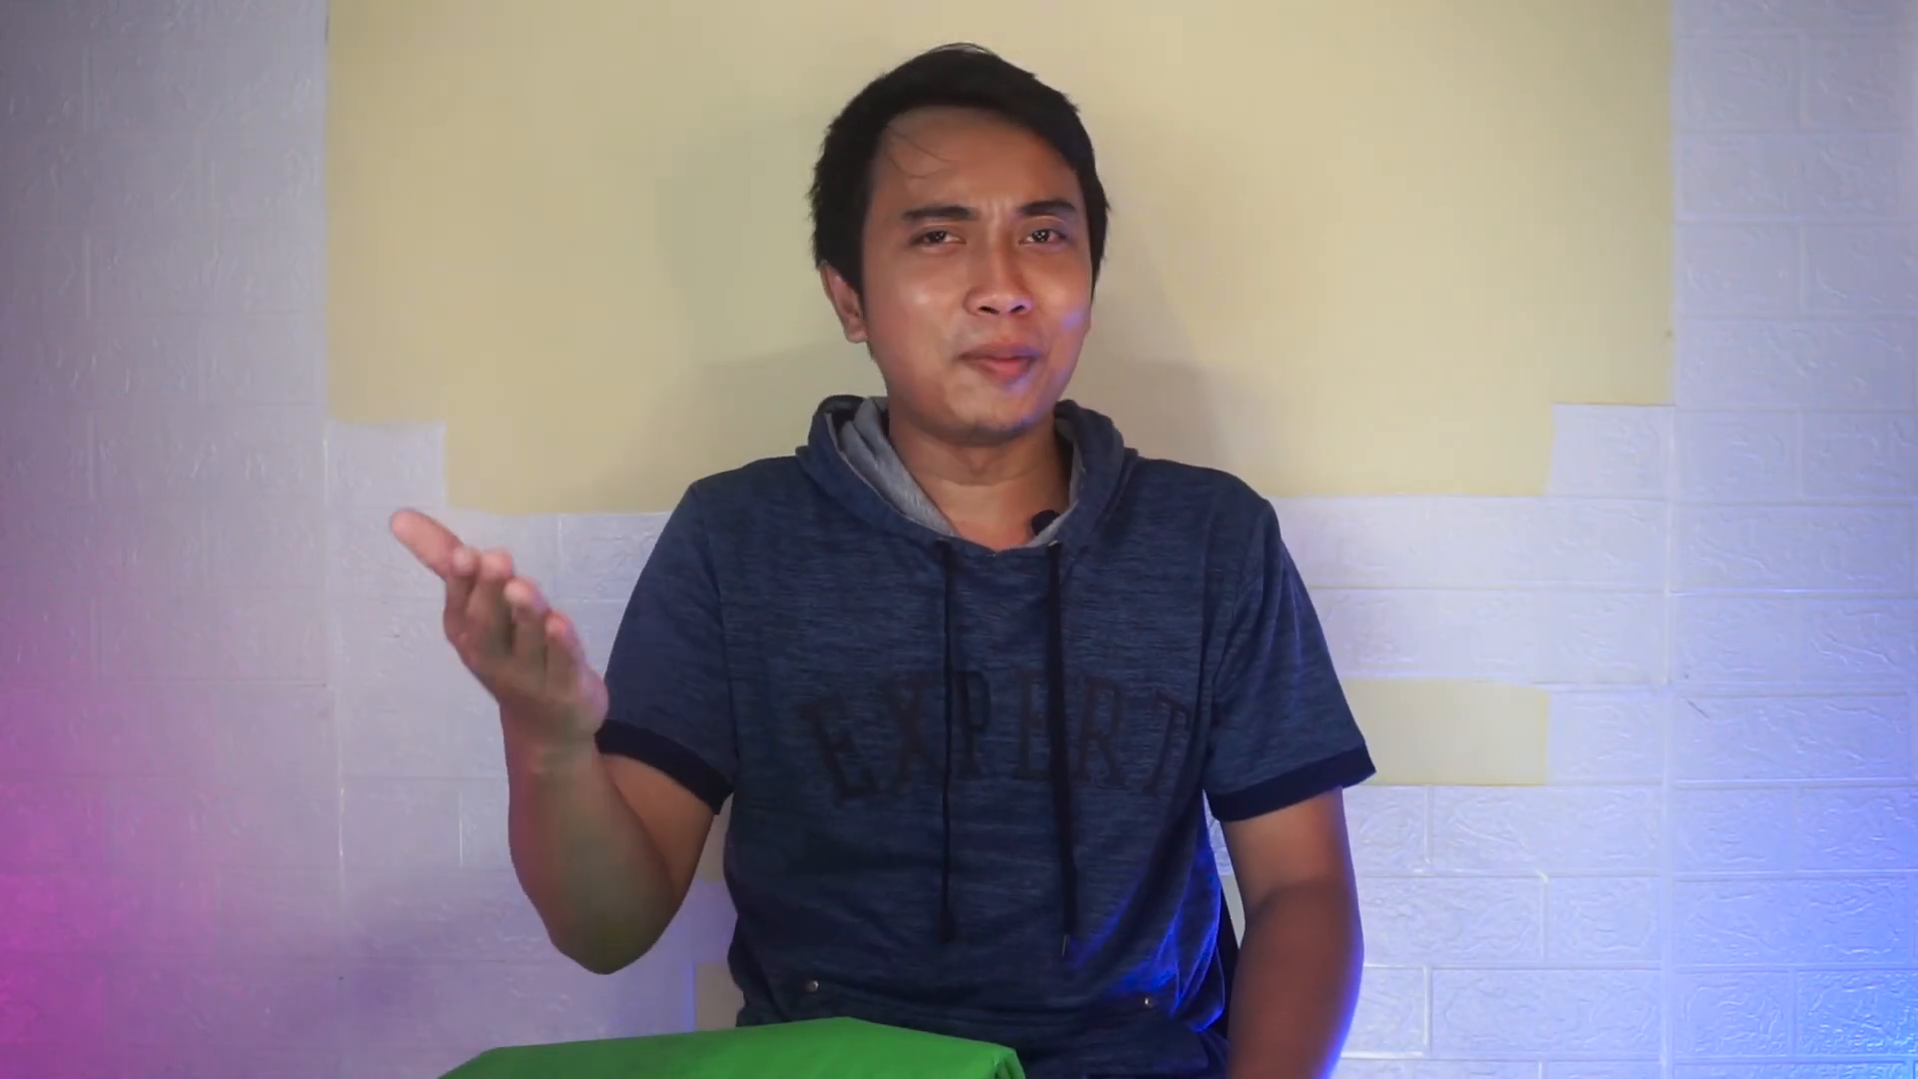